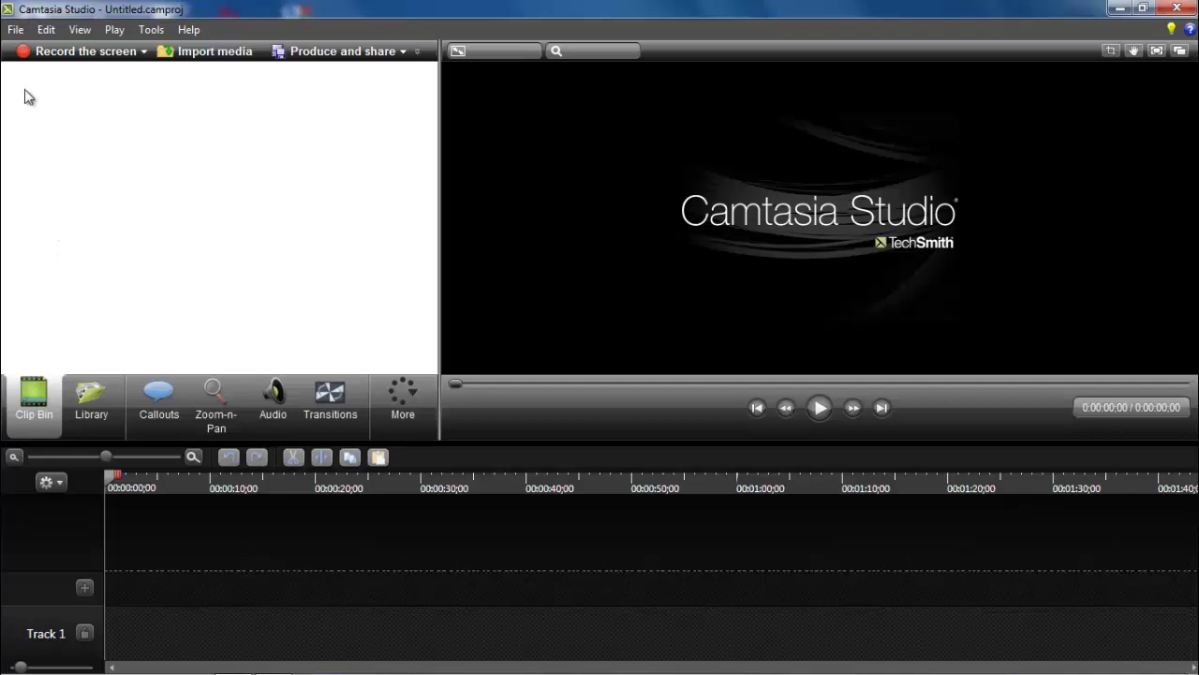
Import the audio file "Master rx xuan nho mien trung" from the A MASTER BAI HÁT folder on drive D.
{"action": "left_click", "coordinate": [15, 30]}
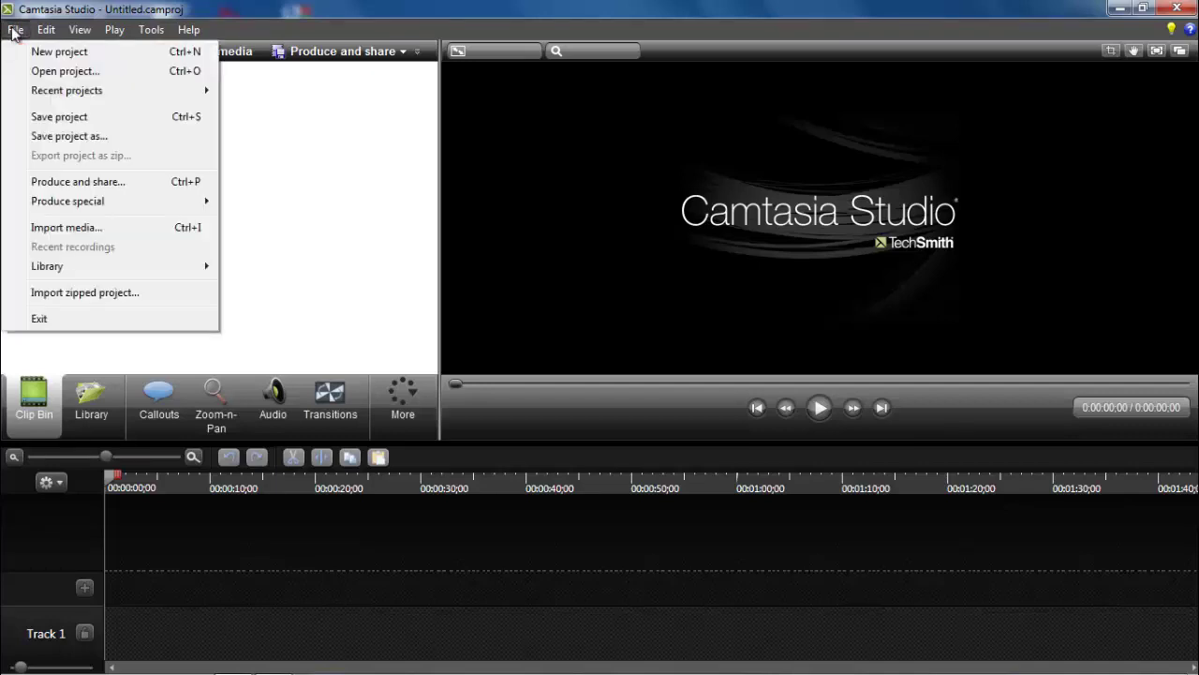
{"action": "left_click", "coordinate": [40, 230]}
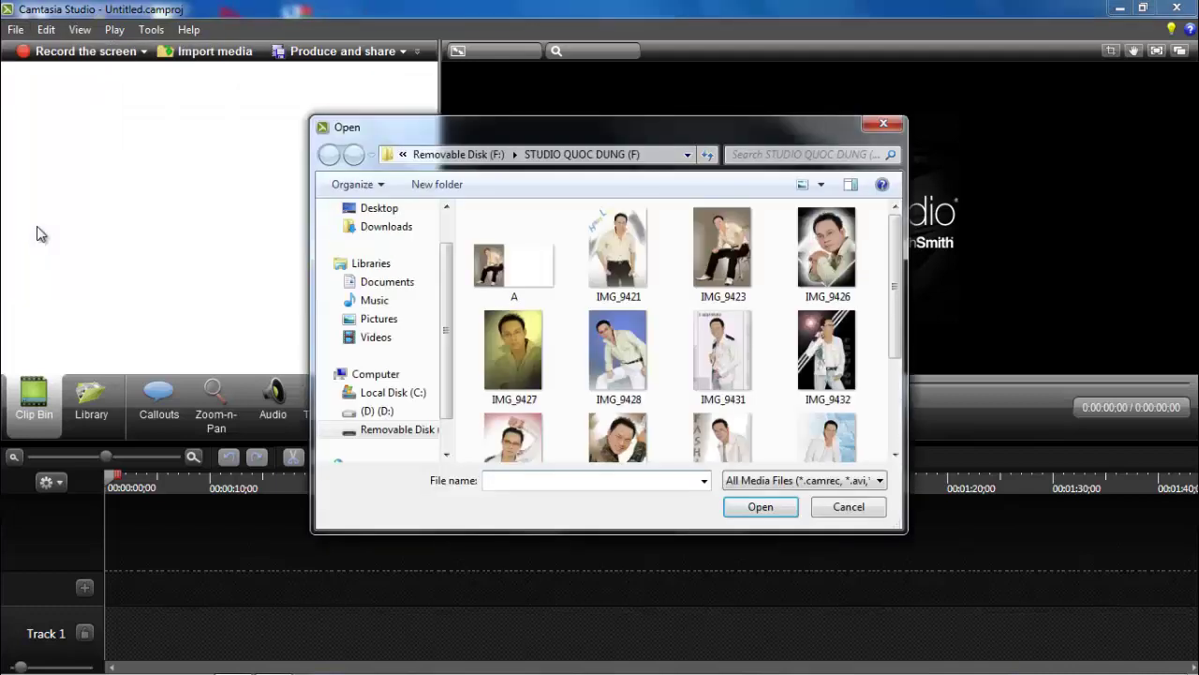
{"action": "left_click", "coordinate": [374, 413]}
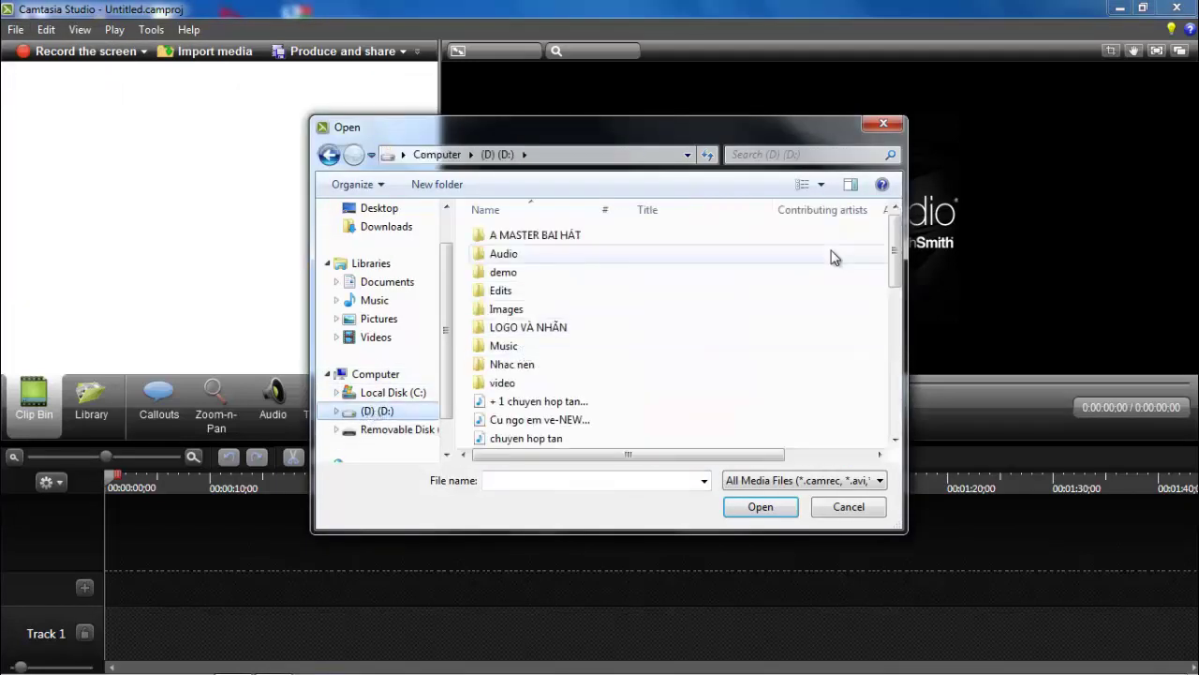
{"action": "double_click", "coordinate": [578, 241]}
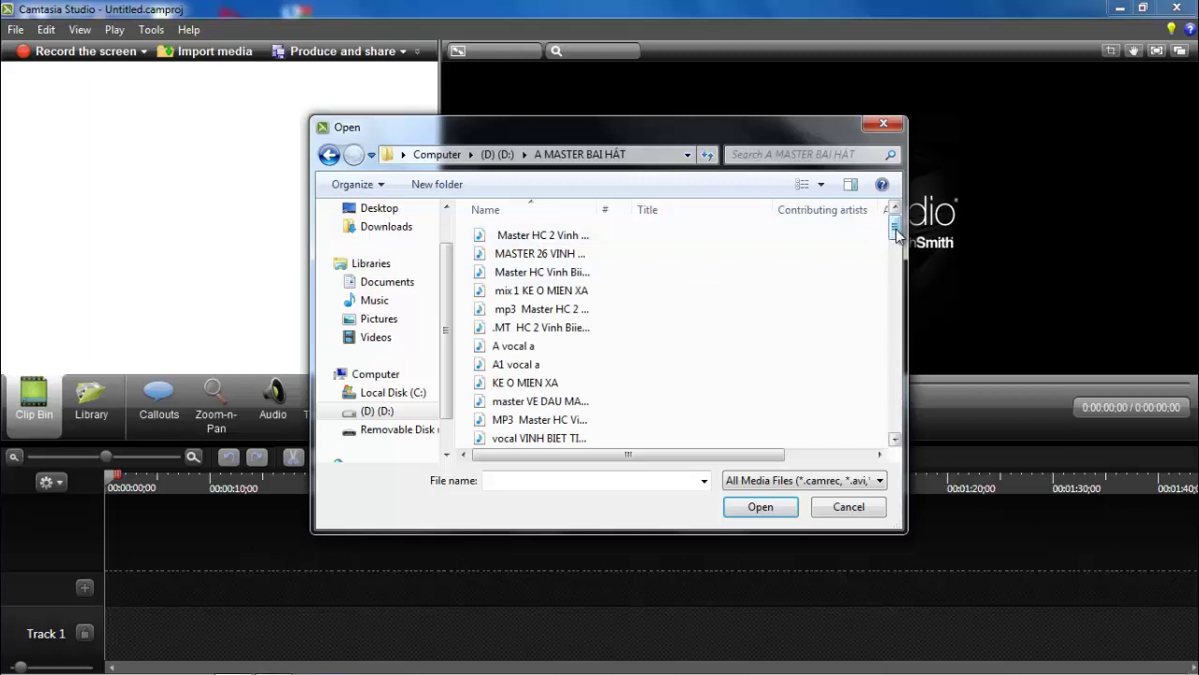
{"action": "left_click_drag", "start_coordinate": [897, 234], "coordinate": [893, 311]}
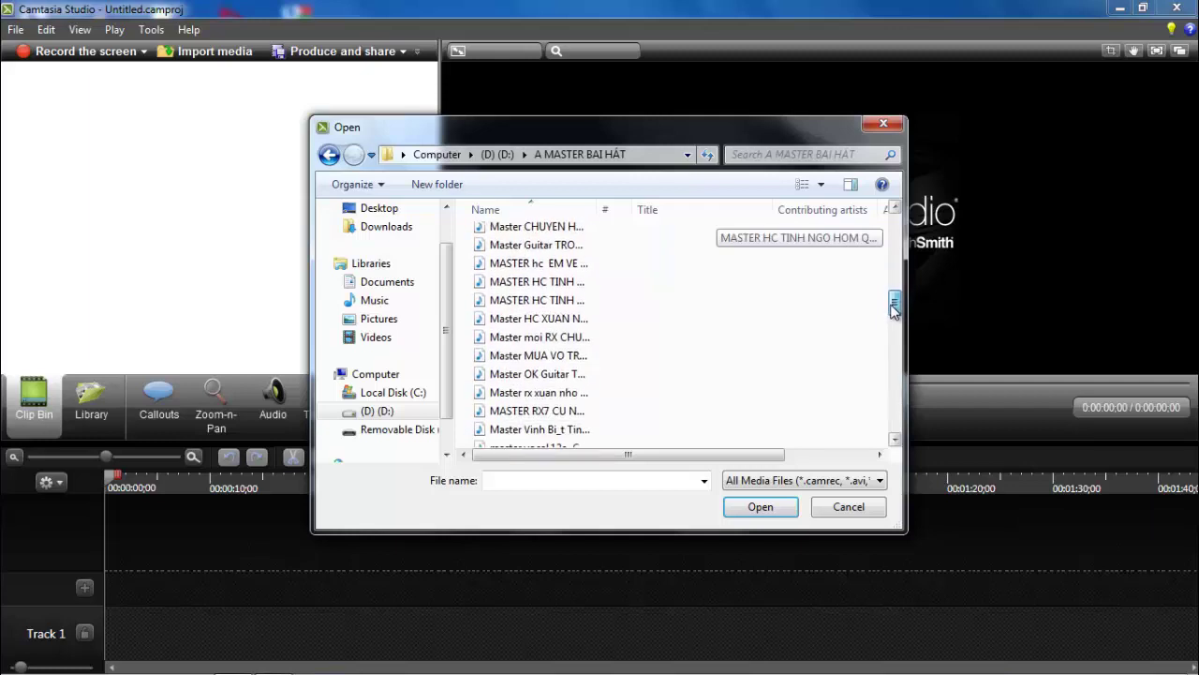
{"action": "left_click", "coordinate": [552, 397]}
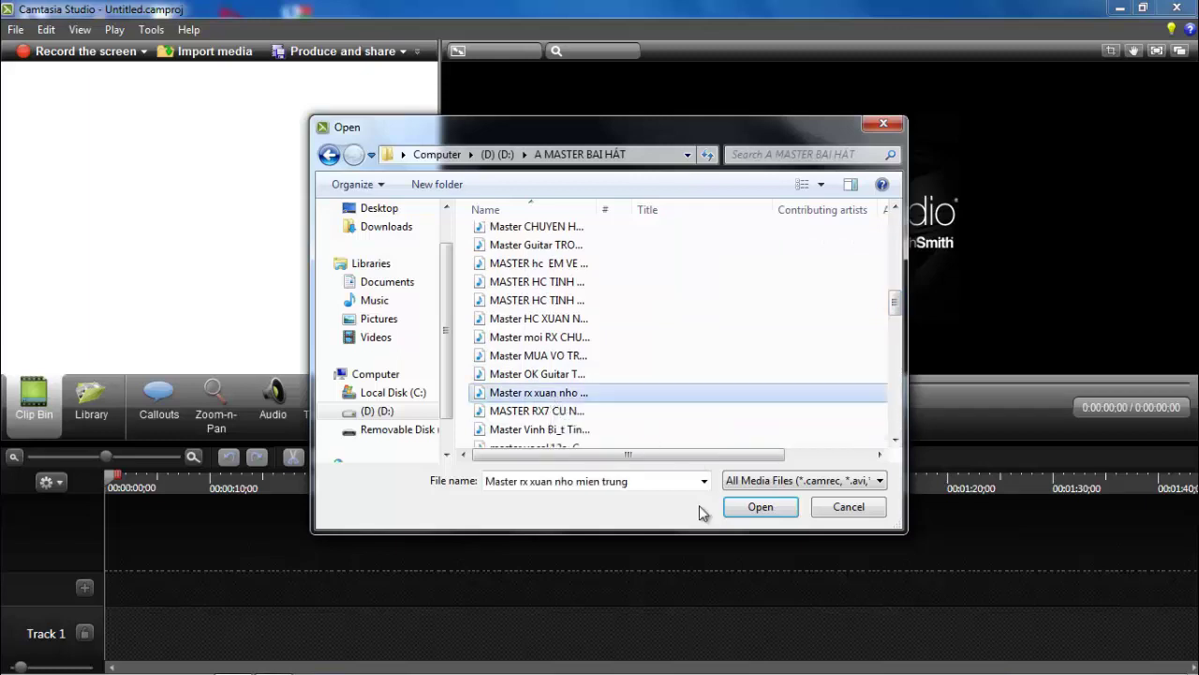
{"action": "left_click", "coordinate": [739, 507]}
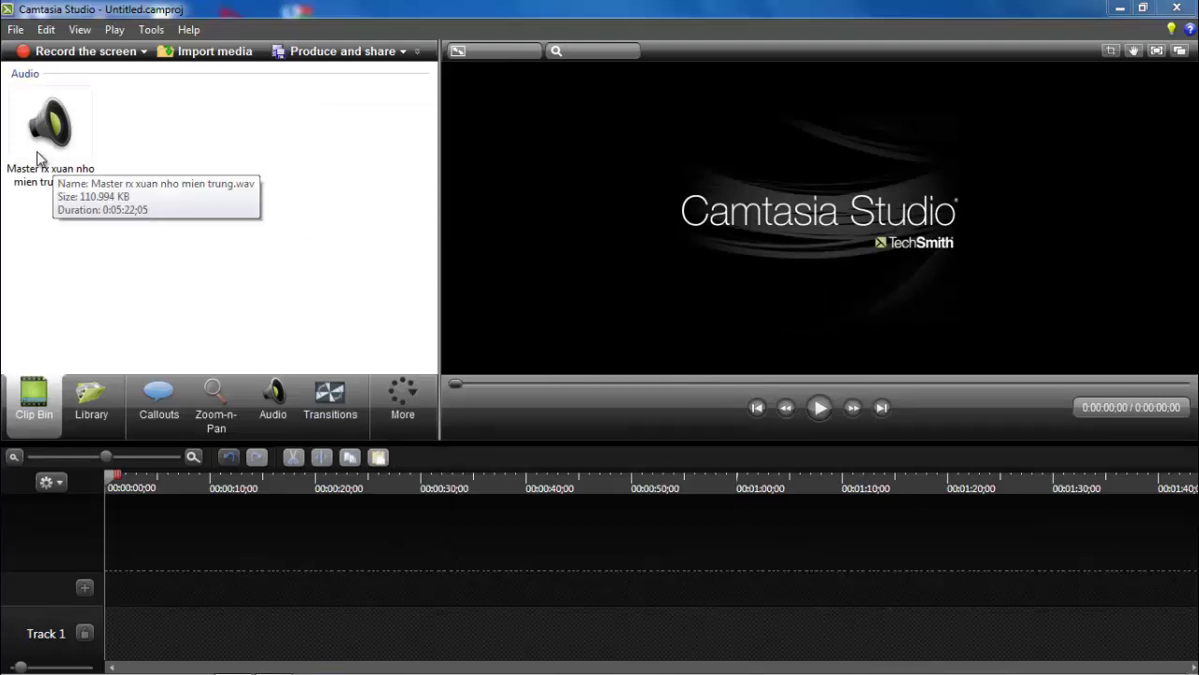
Import the images mai 1, mai 2, mai 3 and mai from the Pictures library.
{"action": "left_click", "coordinate": [14, 30]}
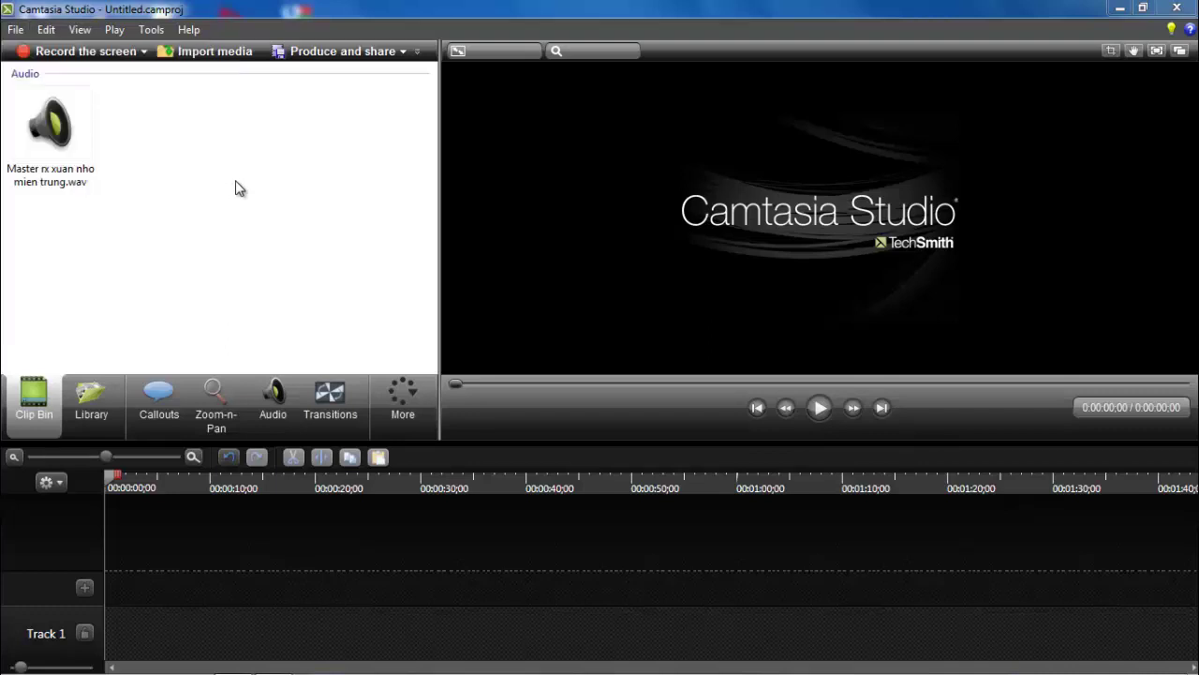
{"action": "left_click", "coordinate": [15, 30]}
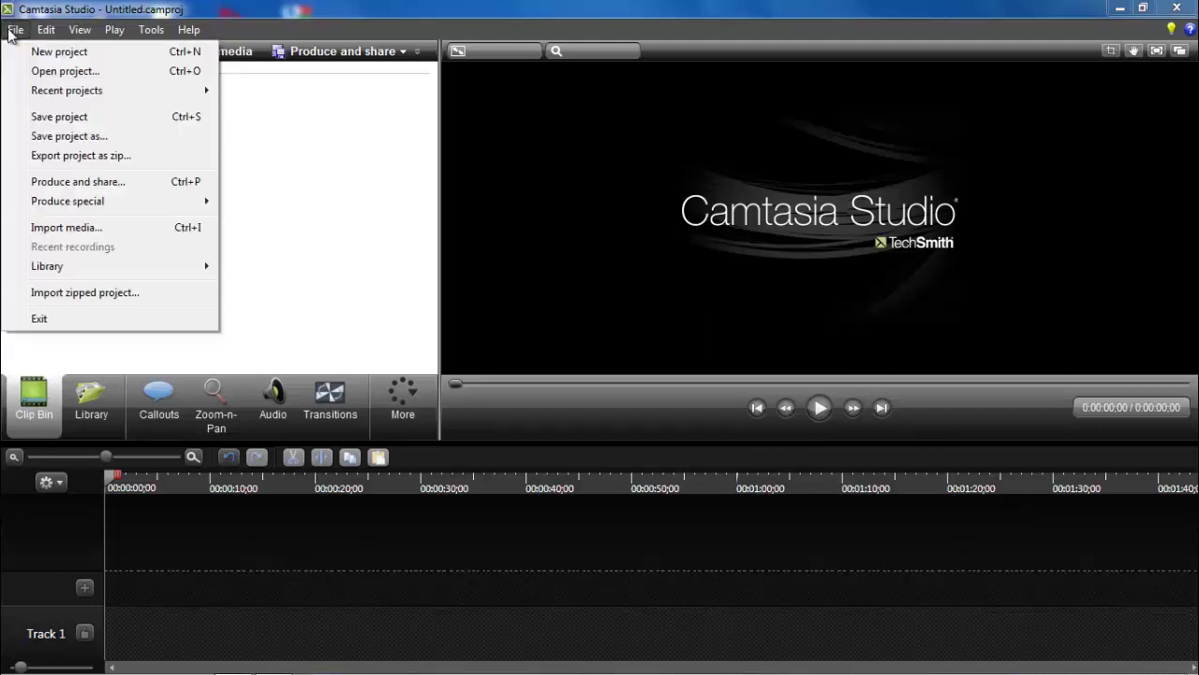
{"action": "left_click", "coordinate": [58, 226]}
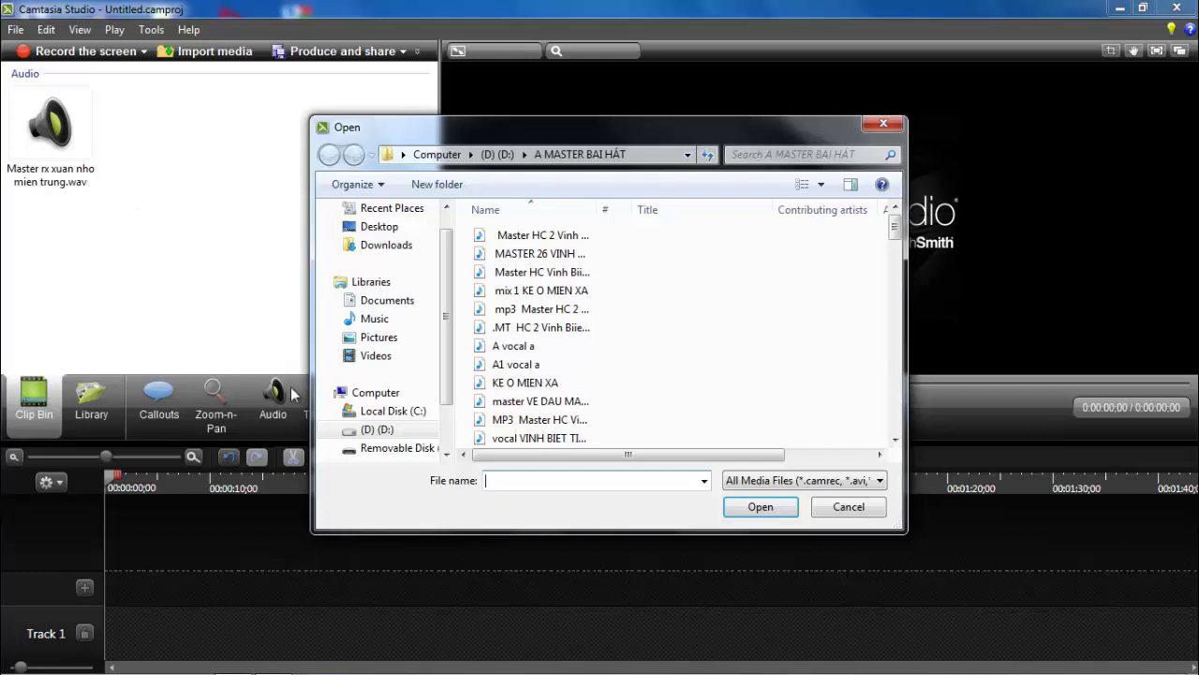
{"action": "left_click", "coordinate": [381, 341]}
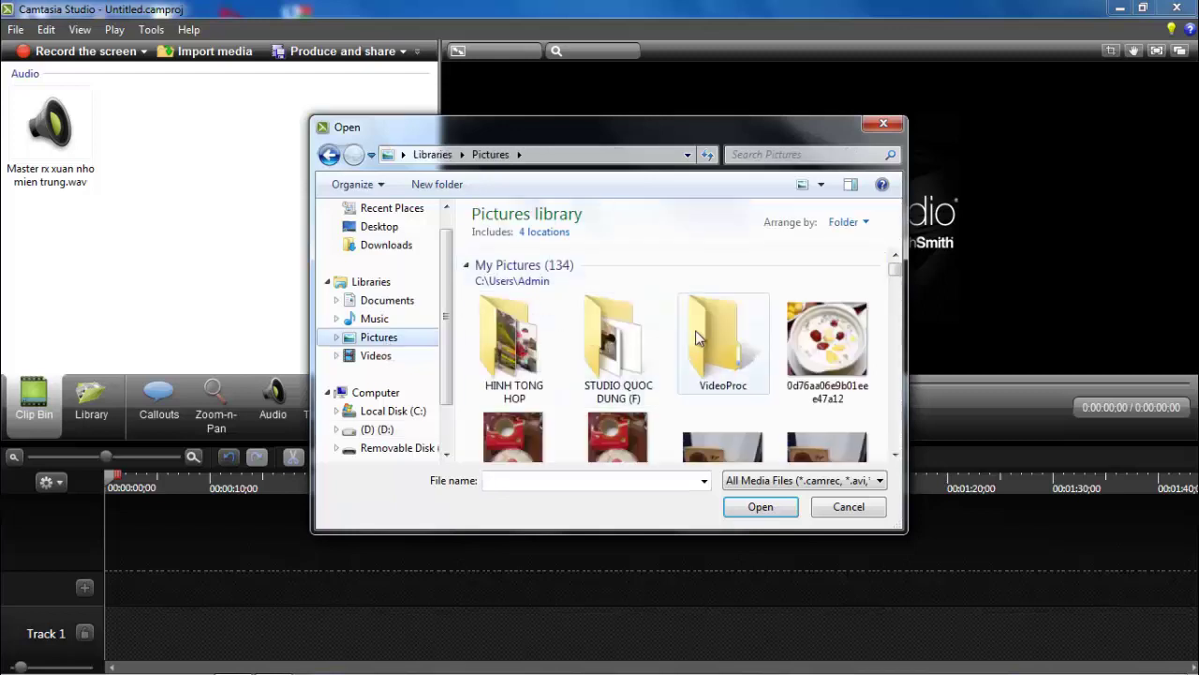
{"action": "double_click", "coordinate": [618, 342]}
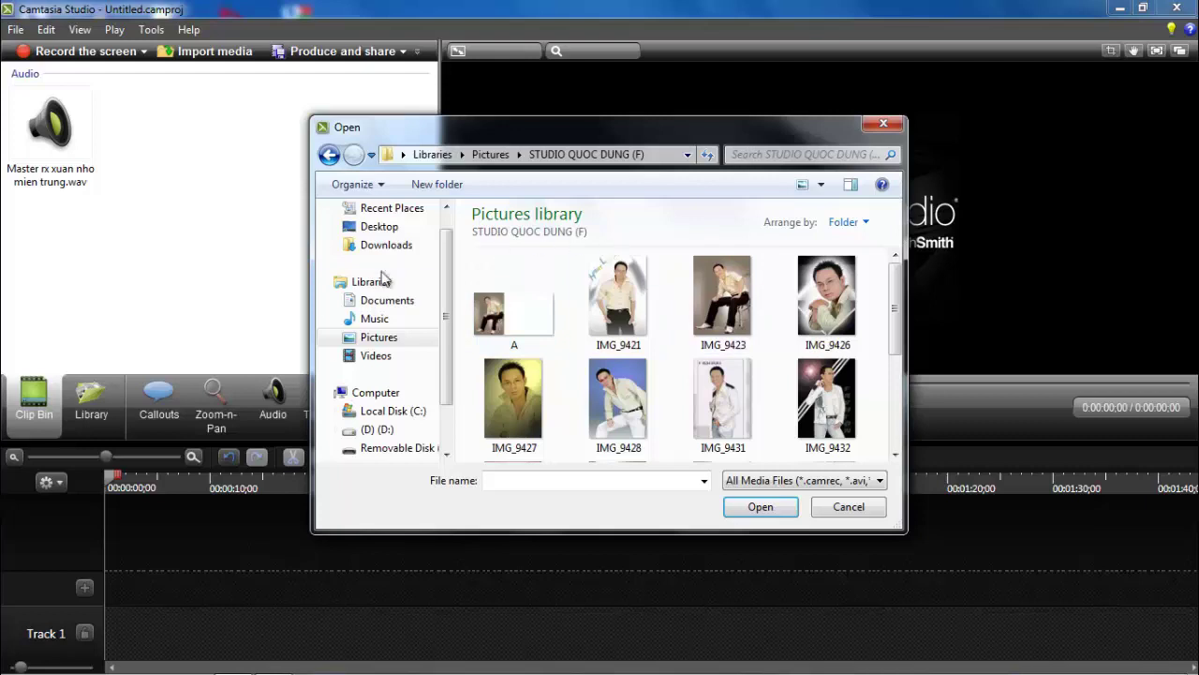
{"action": "left_click", "coordinate": [379, 339]}
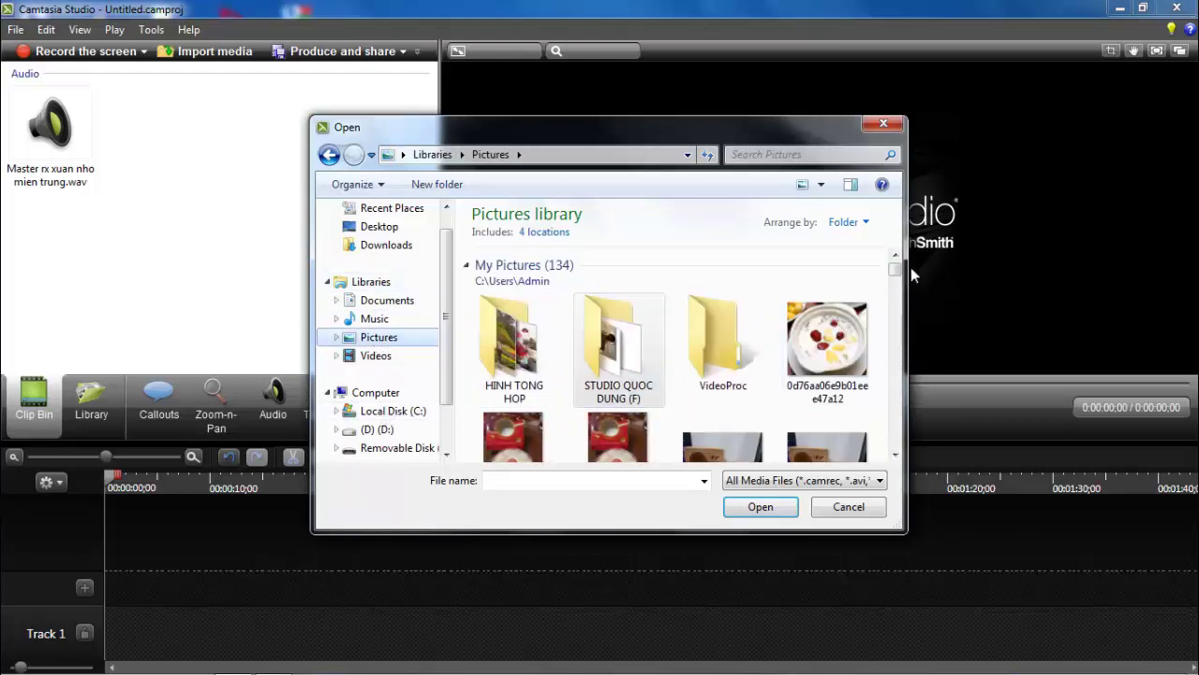
{"action": "left_click_drag", "start_coordinate": [896, 270], "coordinate": [896, 372]}
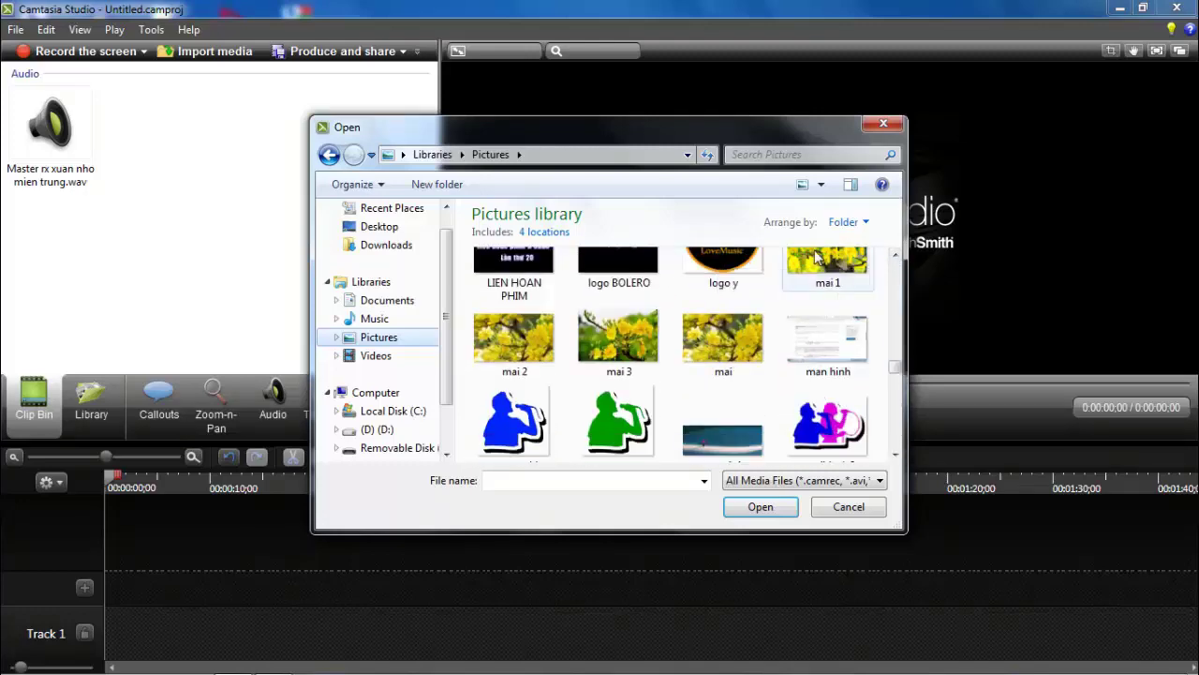
{"action": "left_click", "coordinate": [815, 256]}
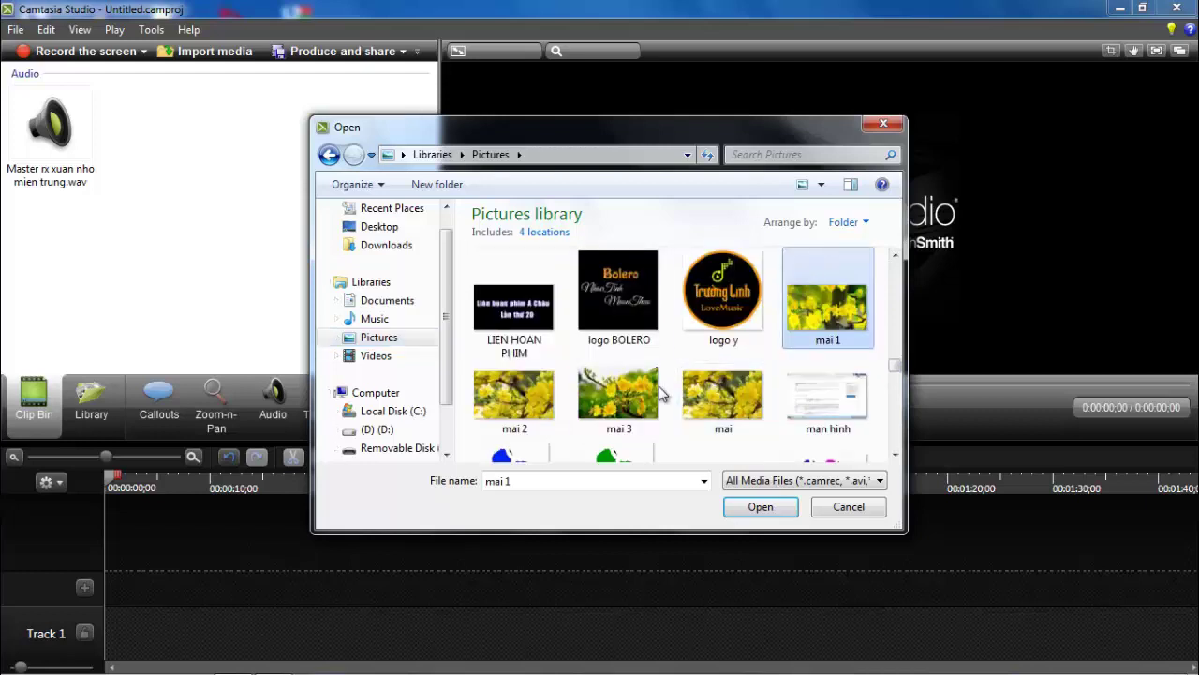
{"action": "left_click", "coordinate": [524, 398], "text": "ctrl"}
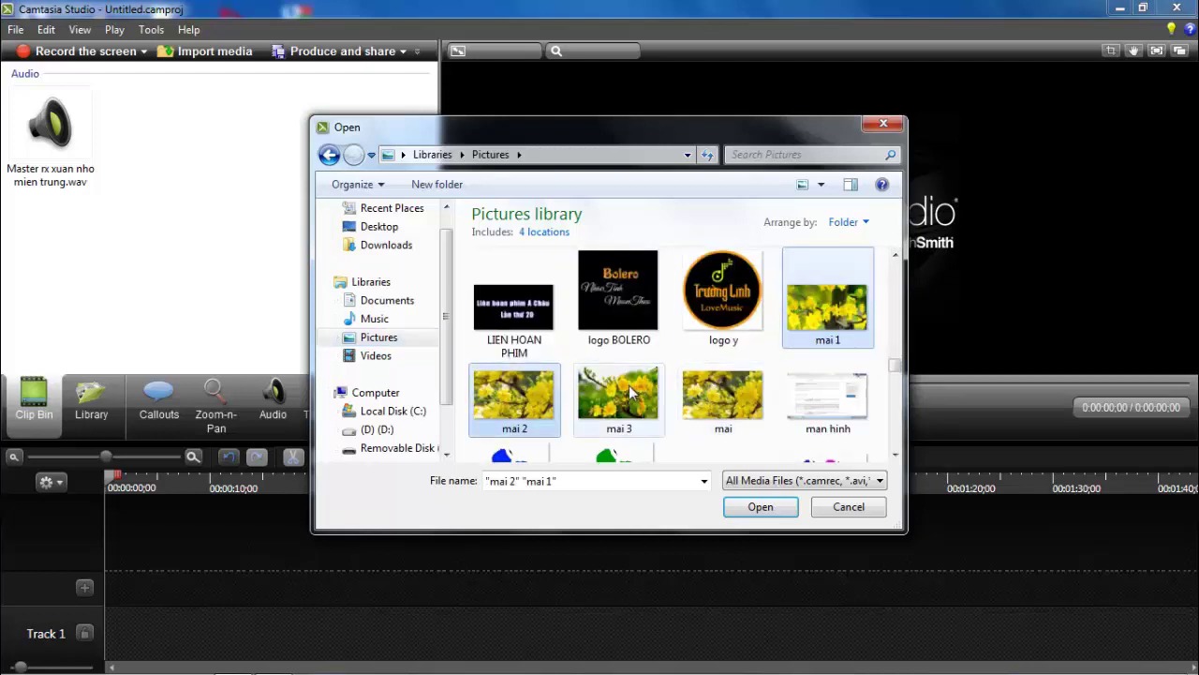
{"action": "left_click", "coordinate": [646, 395], "text": "ctrl"}
{"action": "left_click", "coordinate": [680, 397], "text": "ctrl"}
{"action": "left_click", "coordinate": [759, 506]}
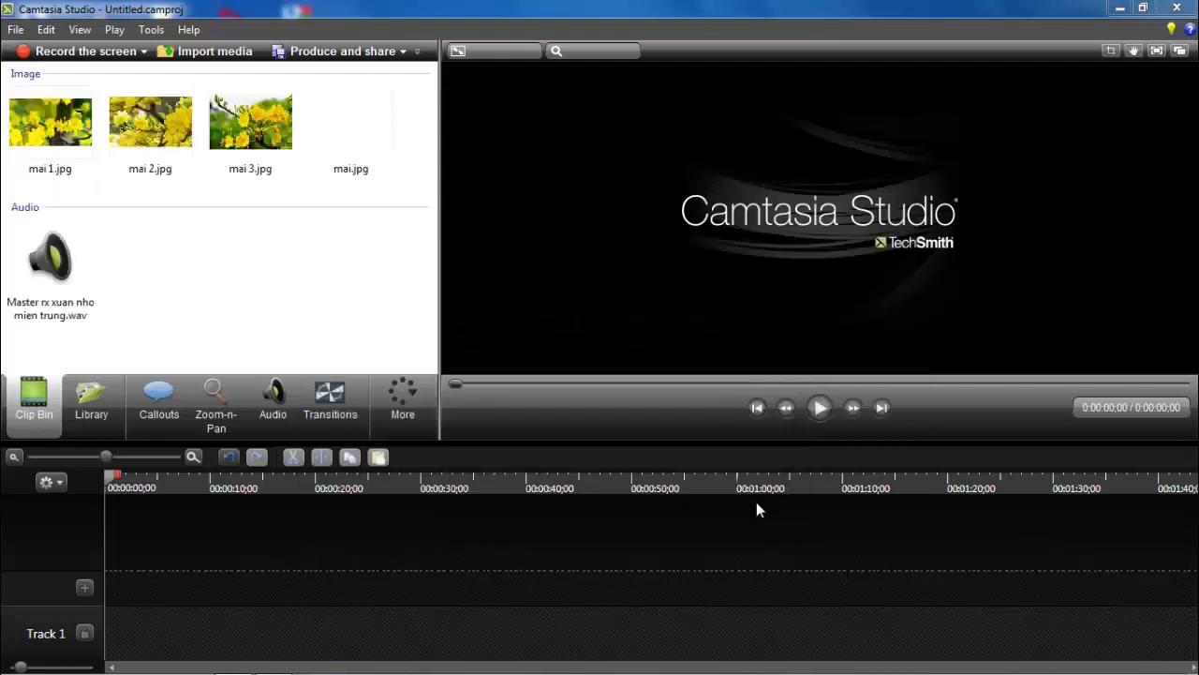
Import the photos IMG_9426, IMG_9427, IMG_9438 and IMG_9439 from the STUDIO QUOC DUNG (F) folder in the Pictures library.
{"action": "left_click", "coordinate": [16, 31]}
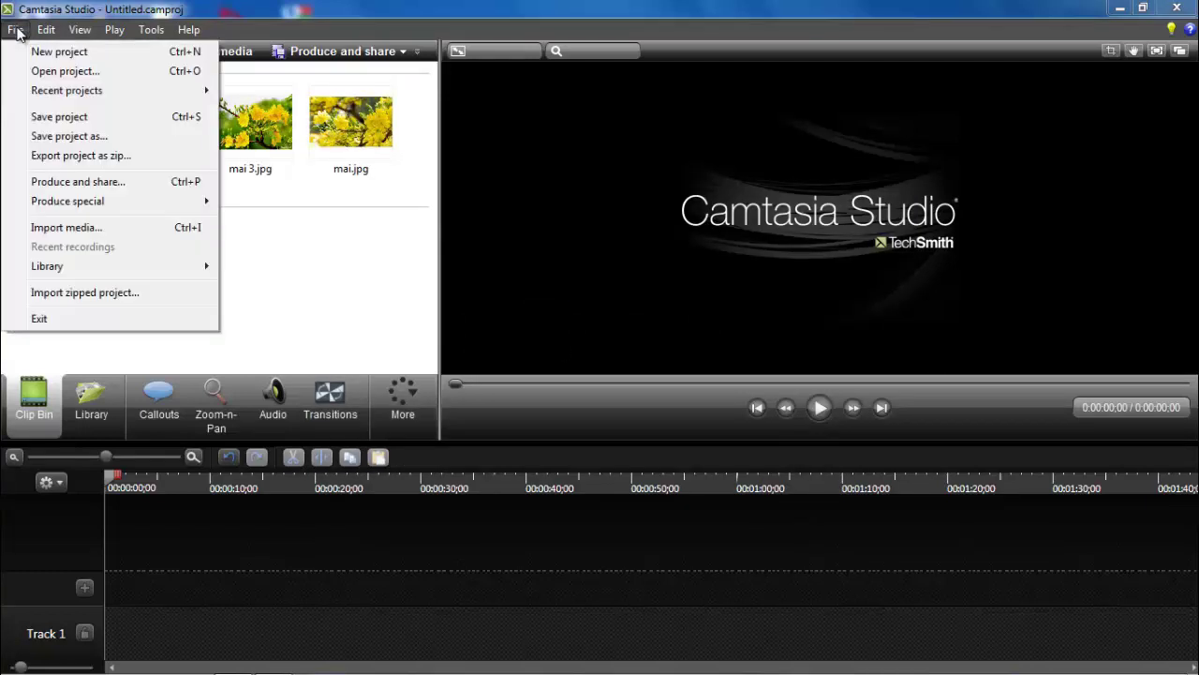
{"action": "left_click", "coordinate": [58, 228]}
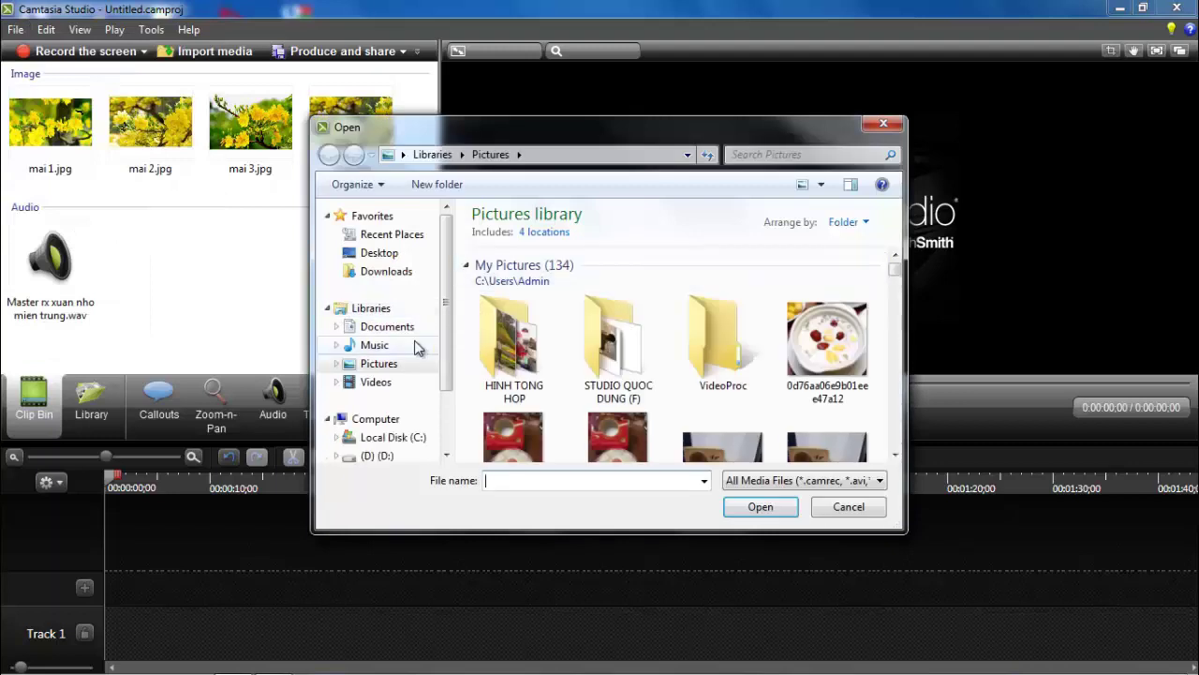
{"action": "double_click", "coordinate": [622, 355]}
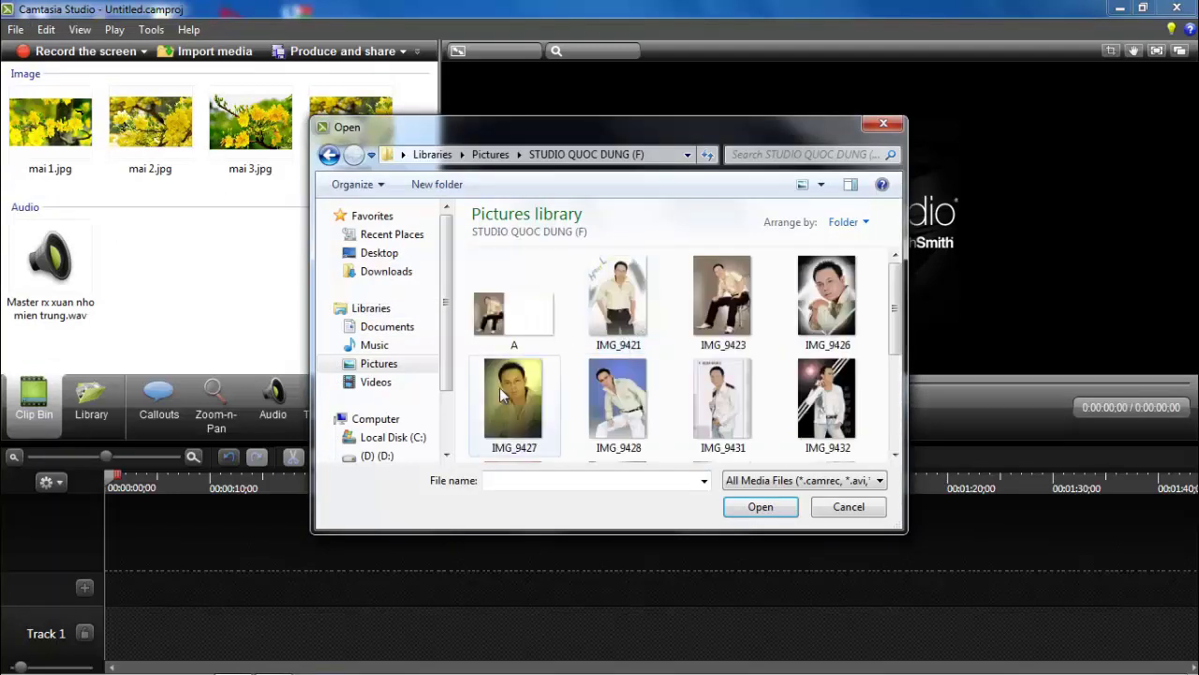
{"action": "left_click", "coordinate": [525, 395]}
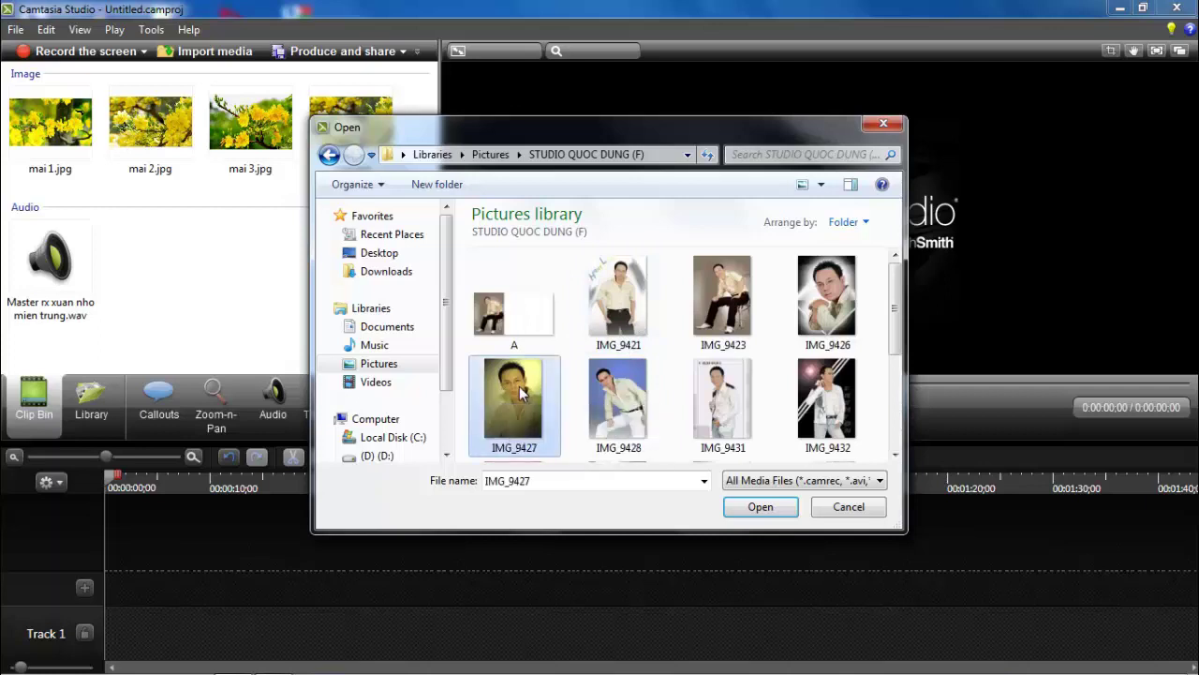
{"action": "left_click", "coordinate": [825, 298], "text": "ctrl"}
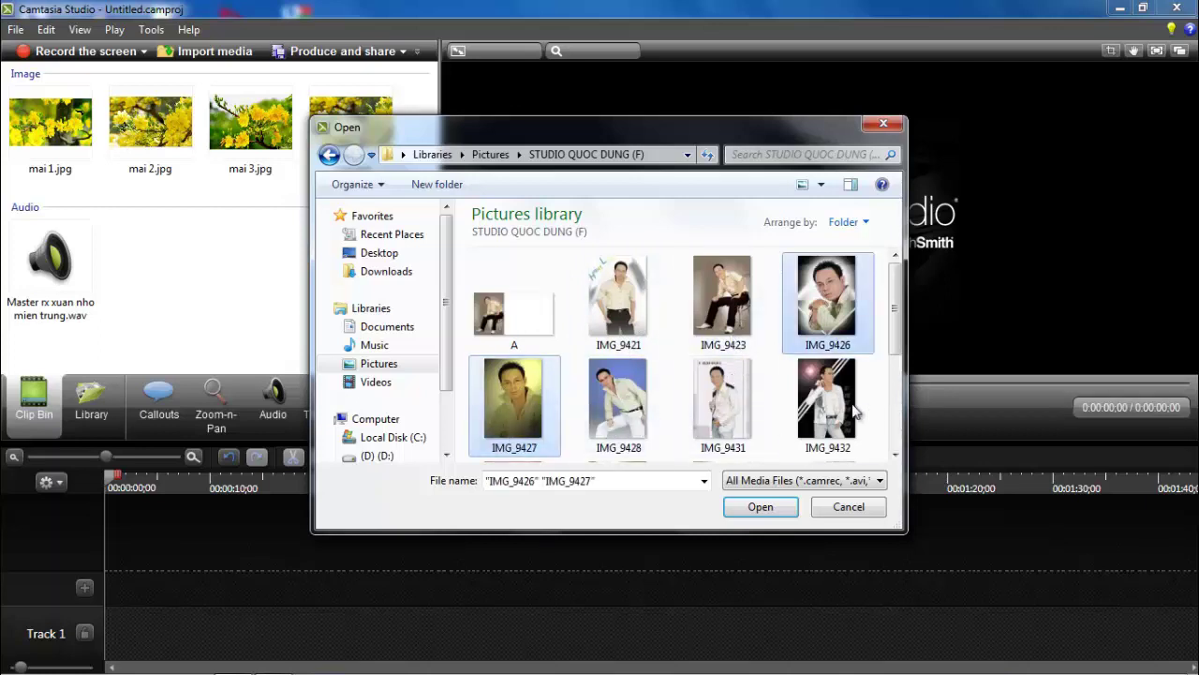
{"action": "left_click", "coordinate": [896, 455]}
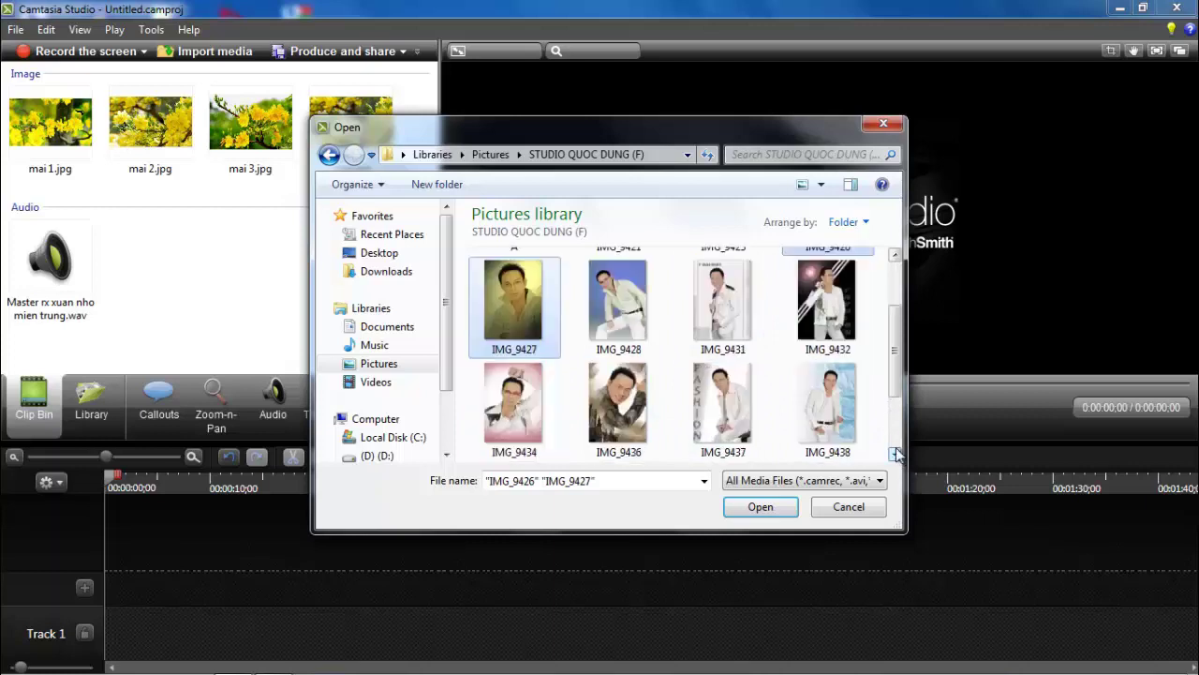
{"action": "left_click", "coordinate": [817, 408], "text": "ctrl"}
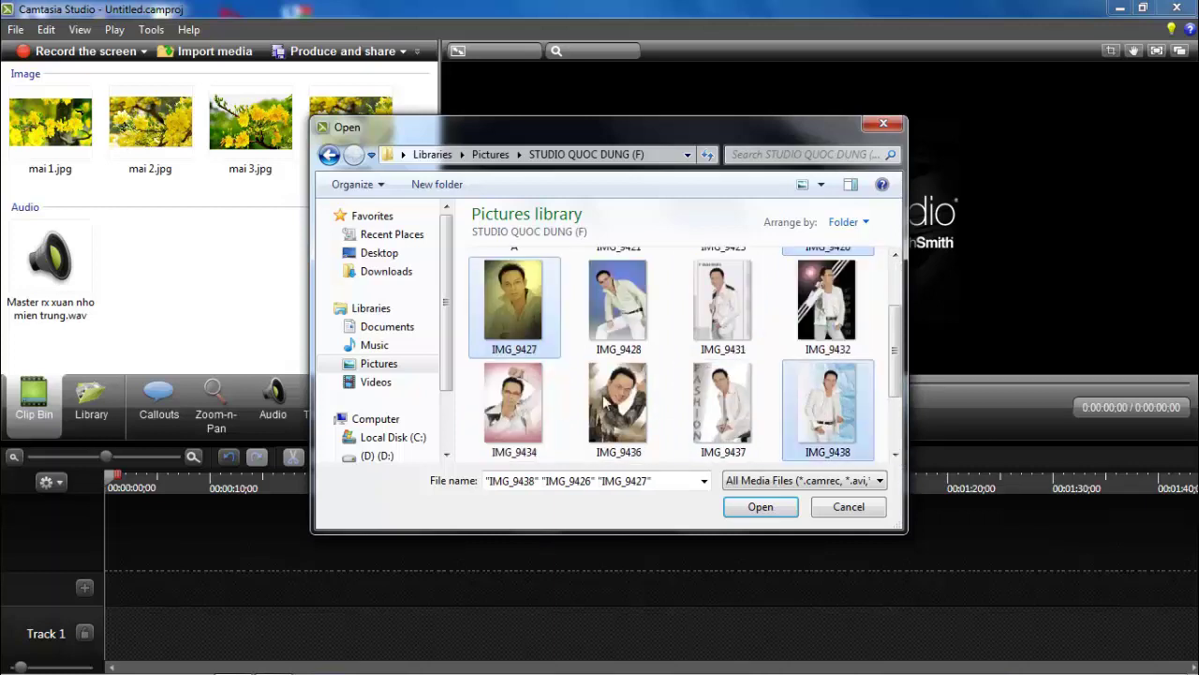
{"action": "left_click", "coordinate": [897, 455]}
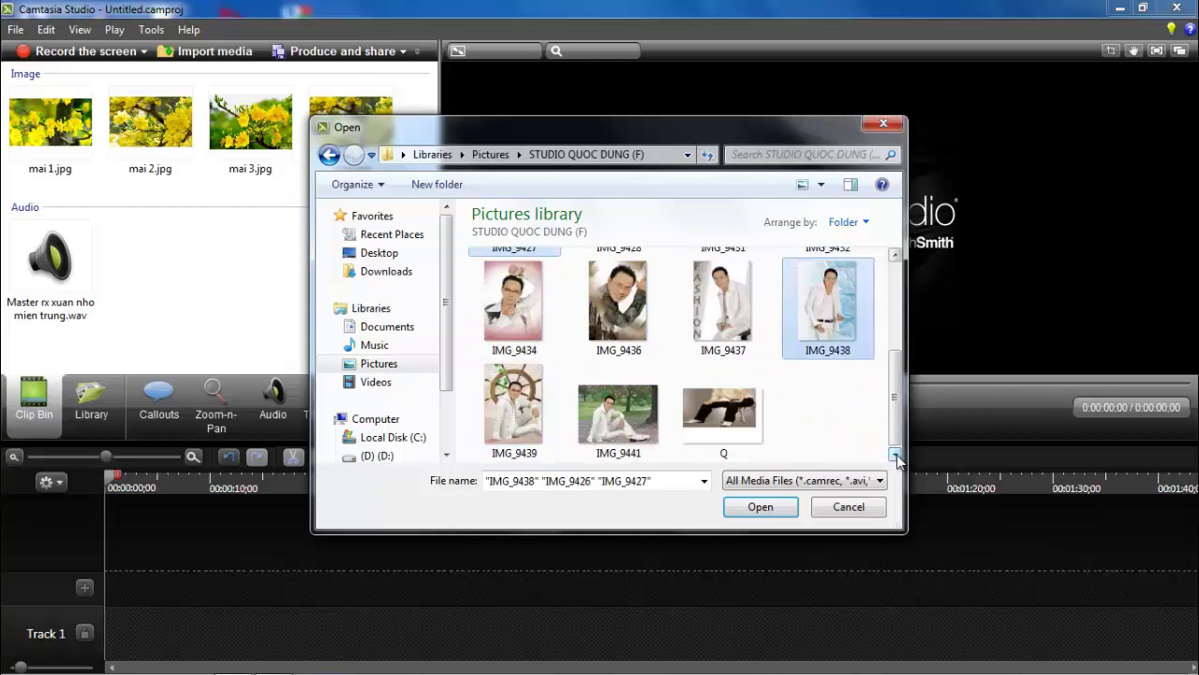
{"action": "left_click", "coordinate": [504, 401], "text": "ctrl"}
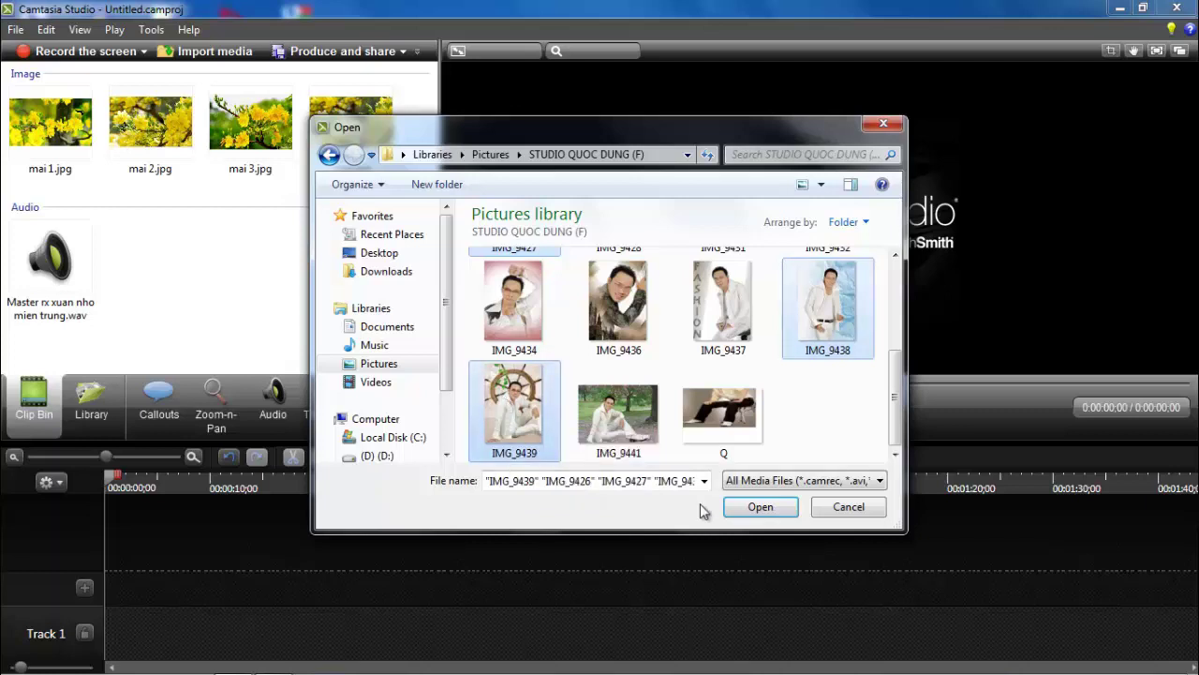
{"action": "left_click", "coordinate": [759, 507]}
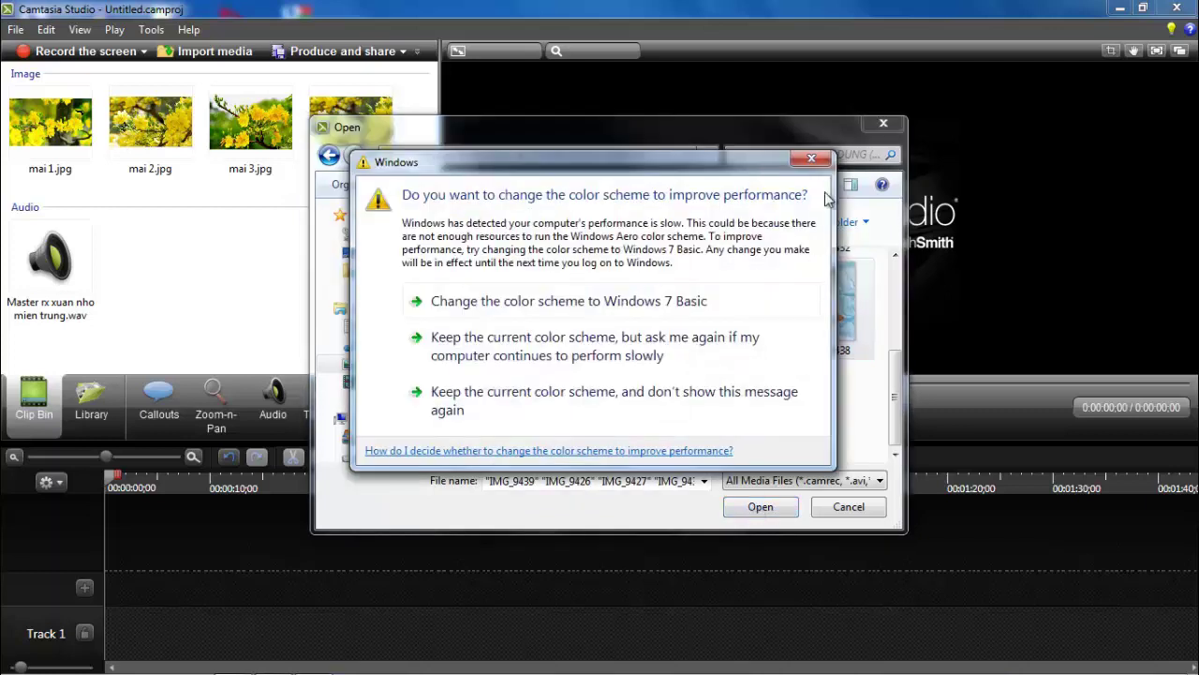
{"action": "left_click", "coordinate": [812, 160]}
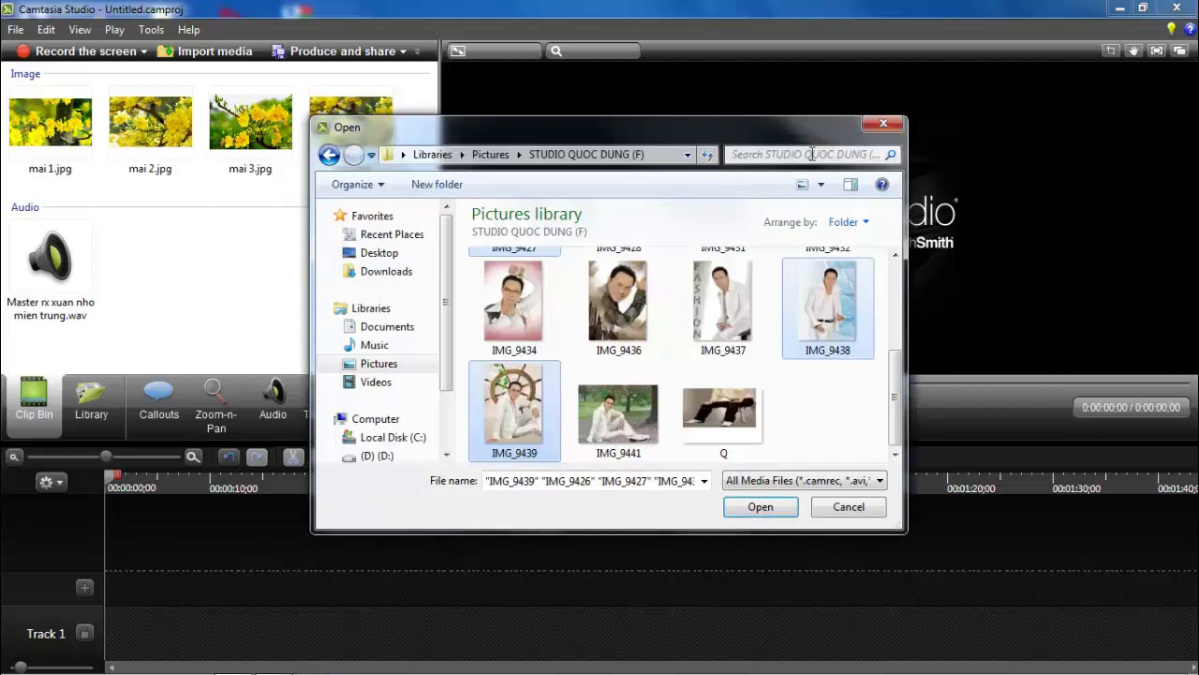
{"action": "left_click", "coordinate": [758, 507]}
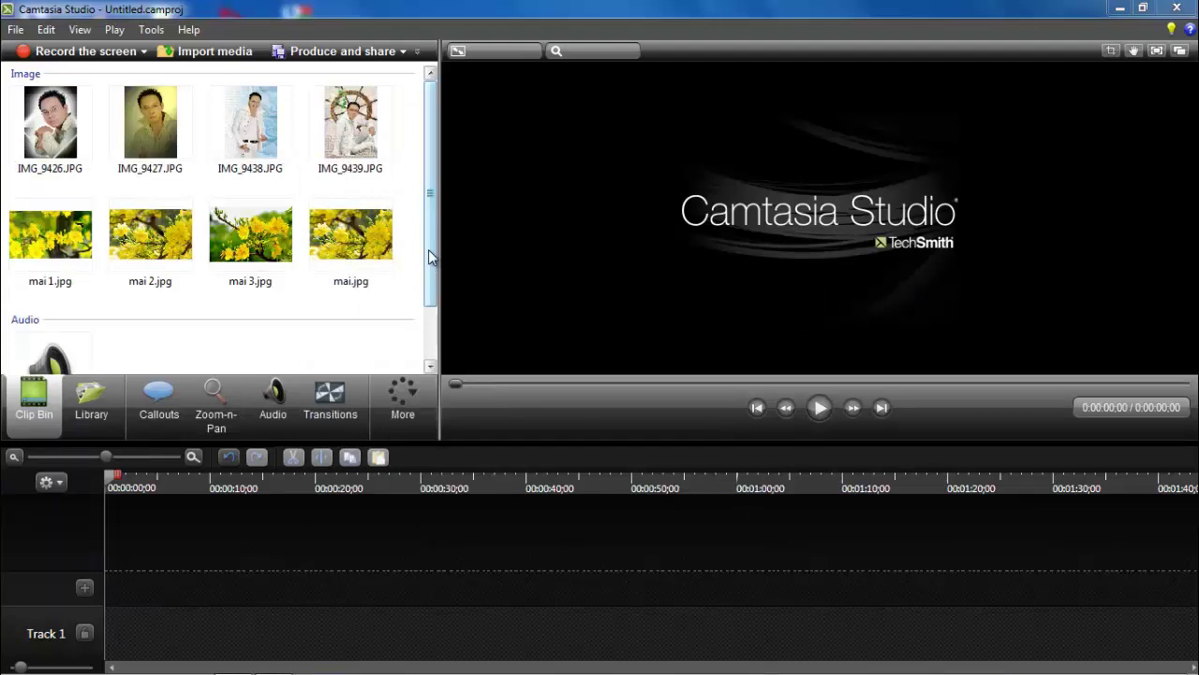
Place the imported audio file at the start of Track 1 and play its first few seconds.
{"action": "scroll", "coordinate": [430, 257], "scroll_direction": "down", "scroll_amount": 2}
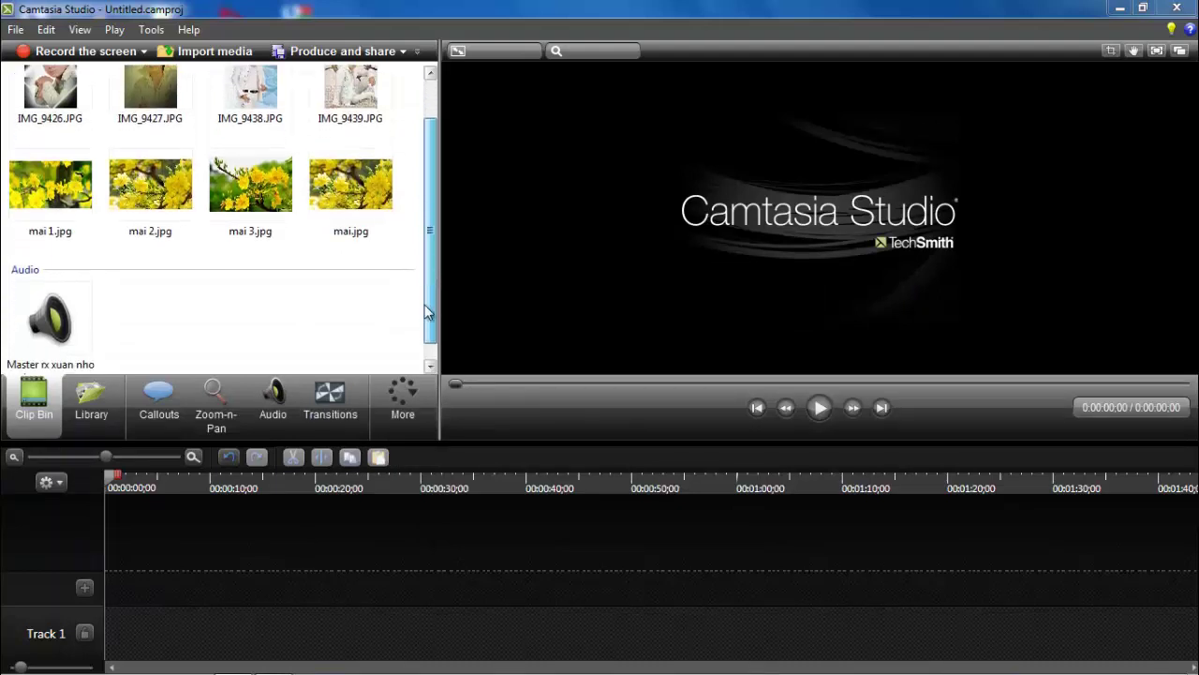
{"action": "left_click", "coordinate": [49, 320]}
{"action": "mouse_move", "coordinate": [48, 319]}
{"action": "left_mouse_down"}
{"action": "mouse_move", "coordinate": [118, 662]}
{"action": "mouse_move", "coordinate": [128, 637]}
{"action": "mouse_move", "coordinate": [138, 644]}
{"action": "mouse_move", "coordinate": [75, 623]}
{"action": "left_mouse_up"}
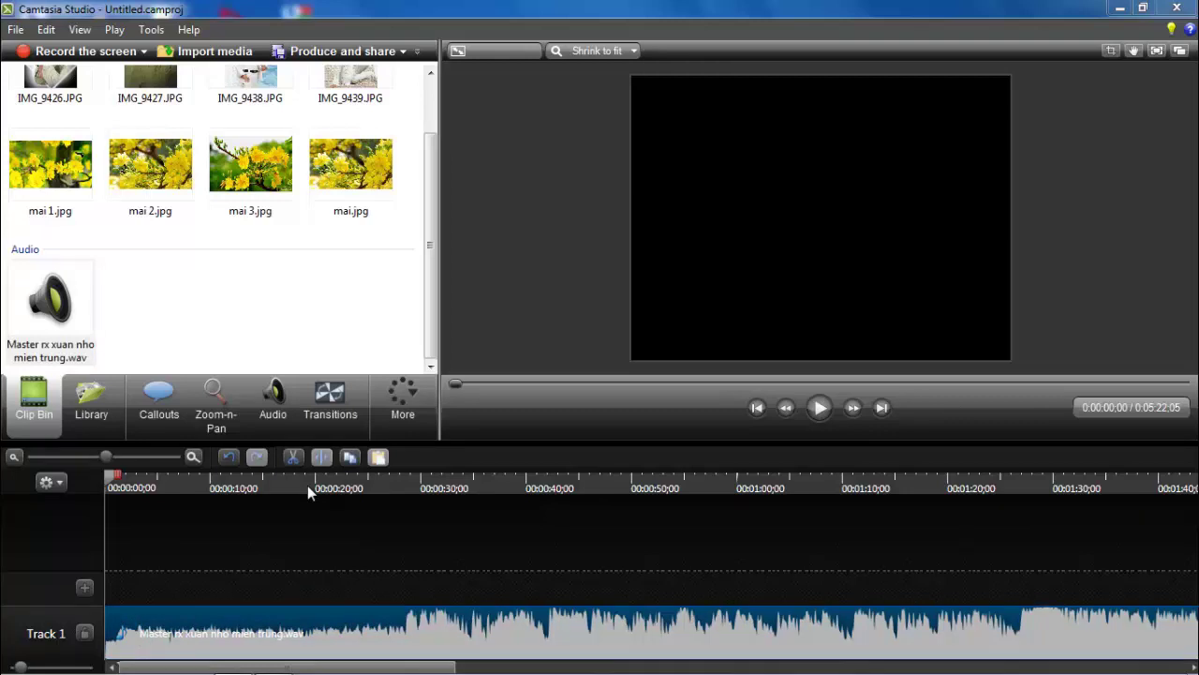
{"action": "left_click", "coordinate": [820, 409]}
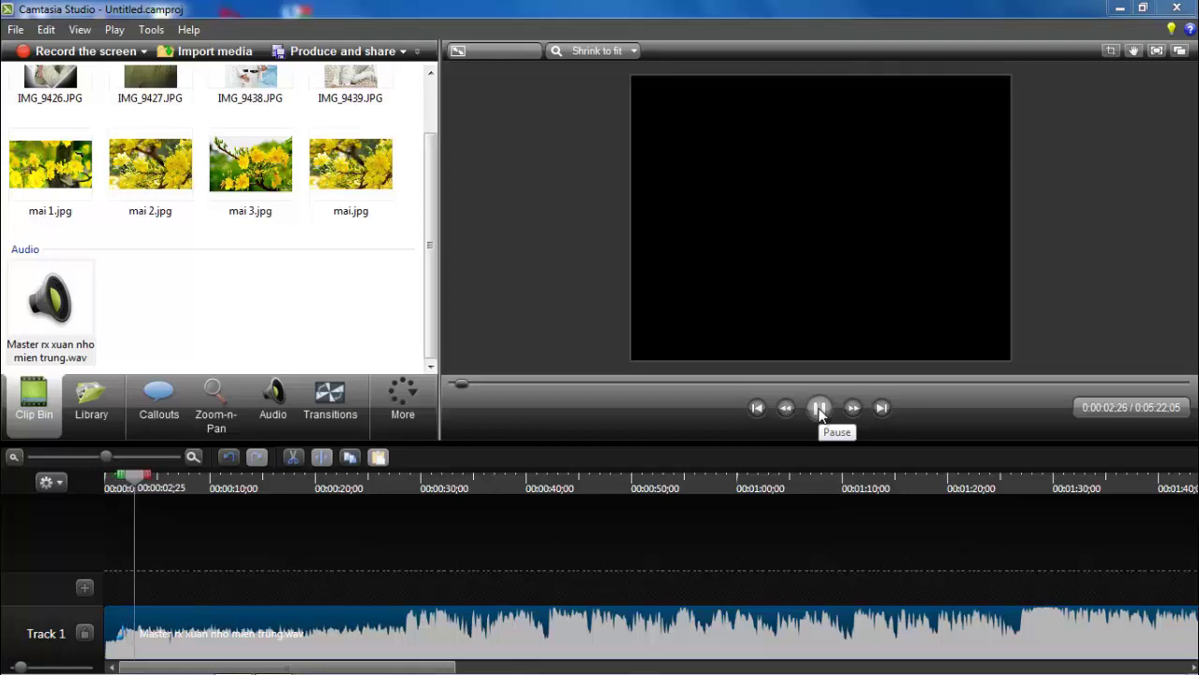
{"action": "left_click", "coordinate": [820, 410]}
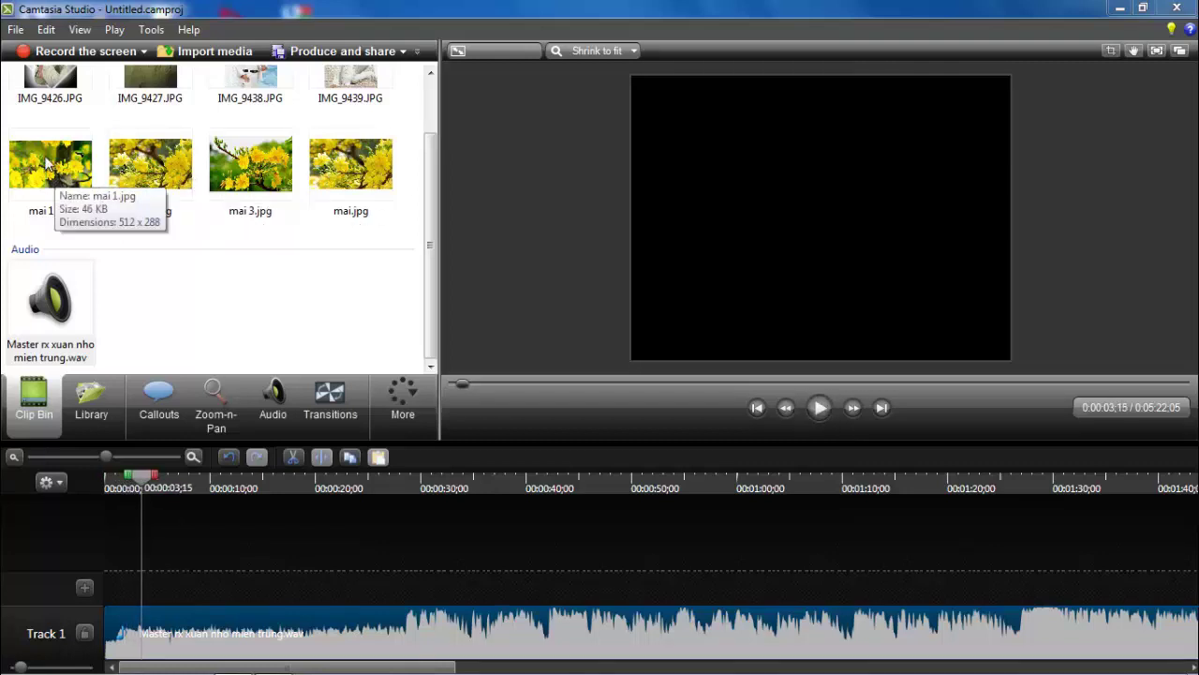
Place mai 1.jpg on a new track above the audio at about 4 seconds, with editing dimensions of 512 x 288.
{"action": "left_click_drag", "start_coordinate": [47, 164], "coordinate": [147, 589]}
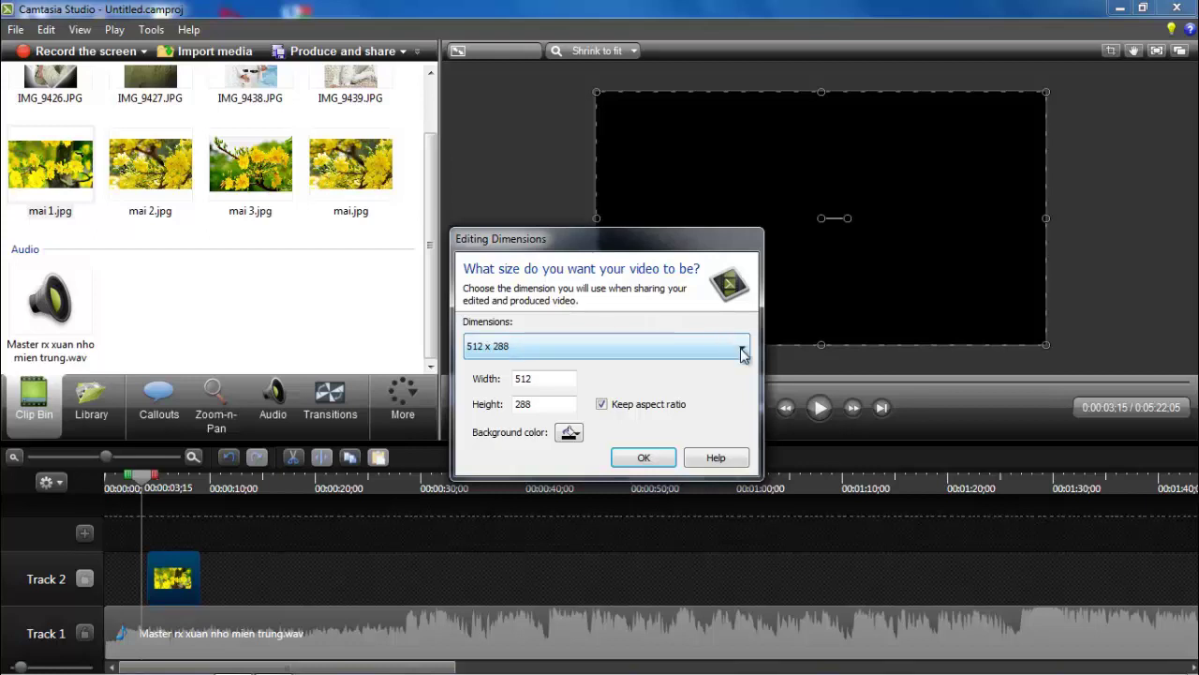
{"action": "left_click", "coordinate": [640, 459]}
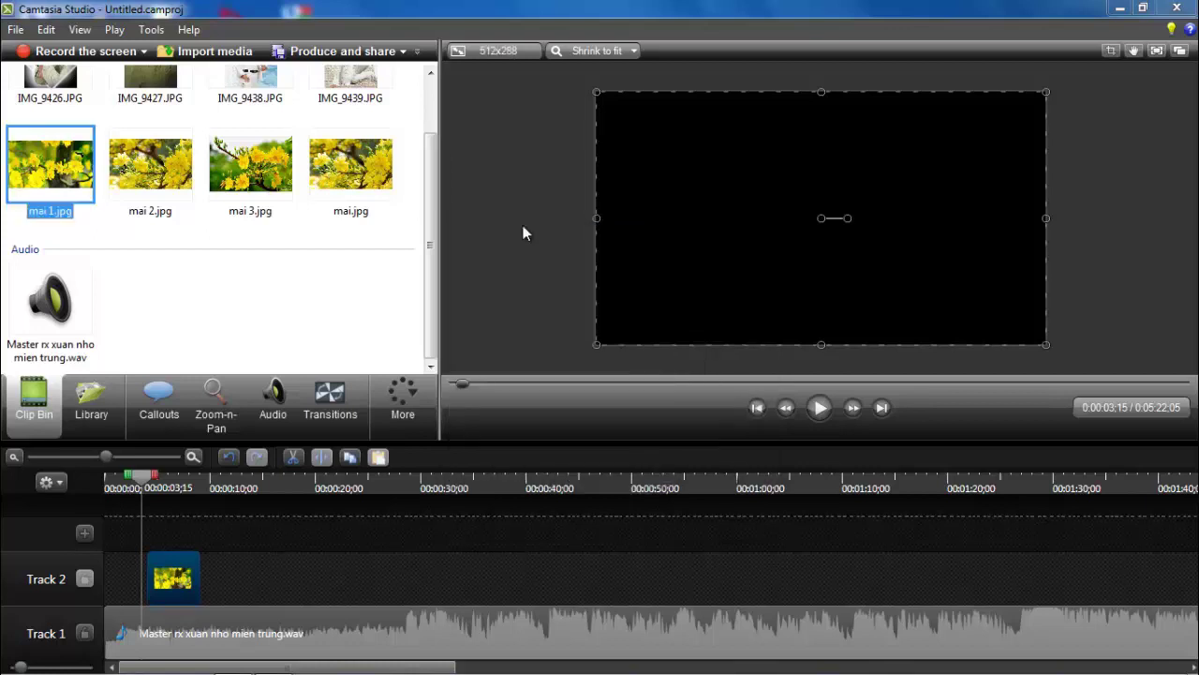
Change the editing dimensions to the 1280 x 720 YouTube & Screencast (16:9) preset.
{"action": "left_click", "coordinate": [524, 52]}
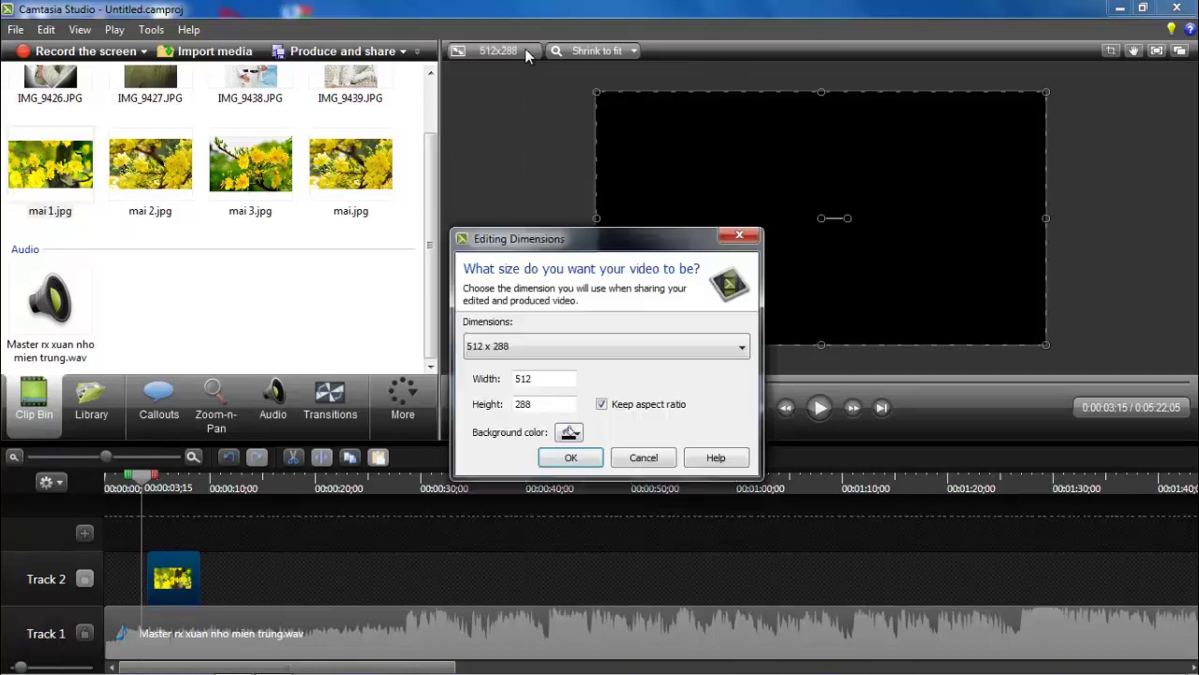
{"action": "left_click", "coordinate": [742, 347]}
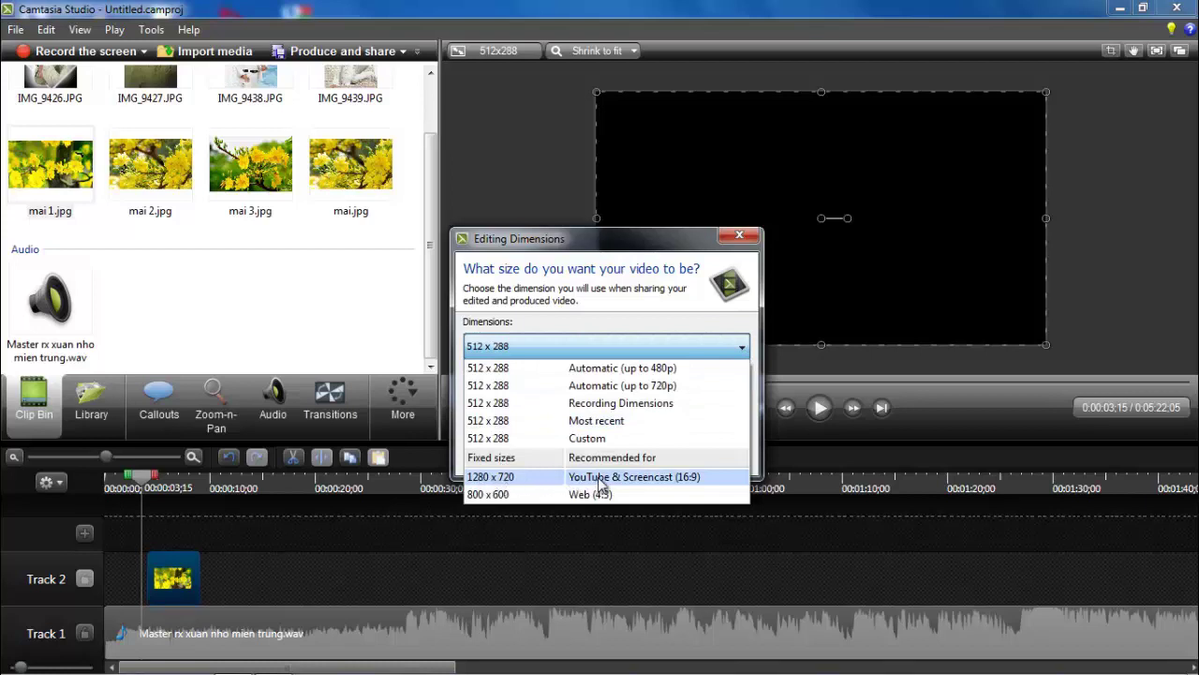
{"action": "left_click", "coordinate": [623, 477]}
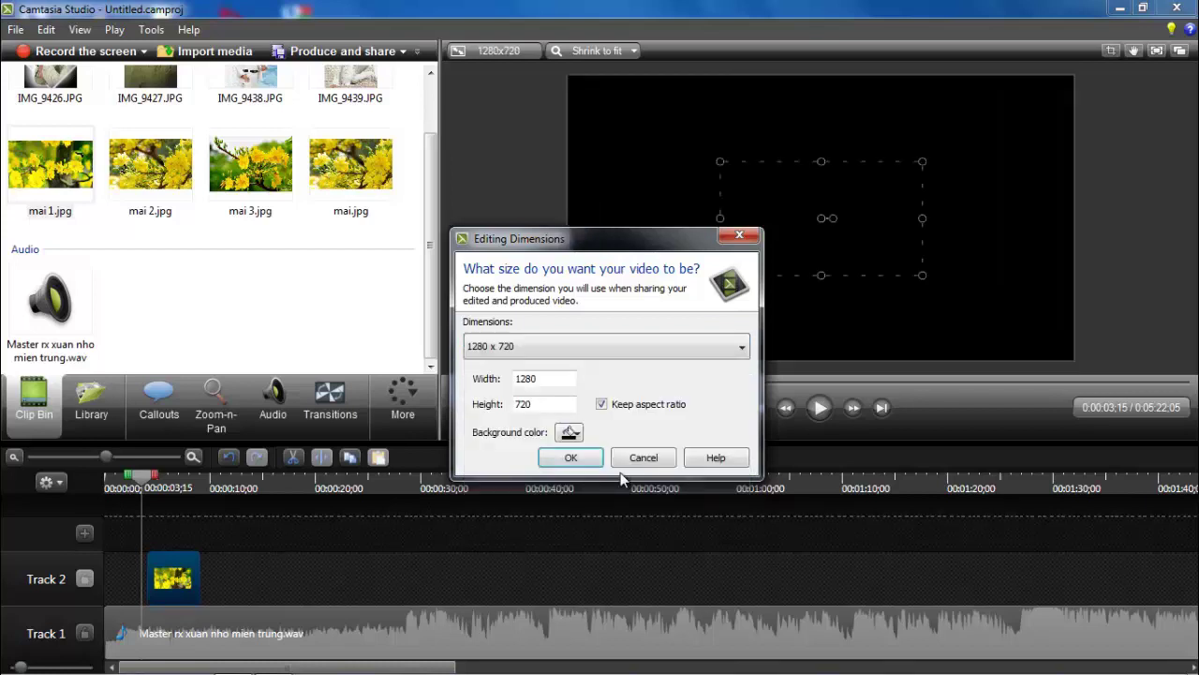
{"action": "left_click", "coordinate": [590, 458]}
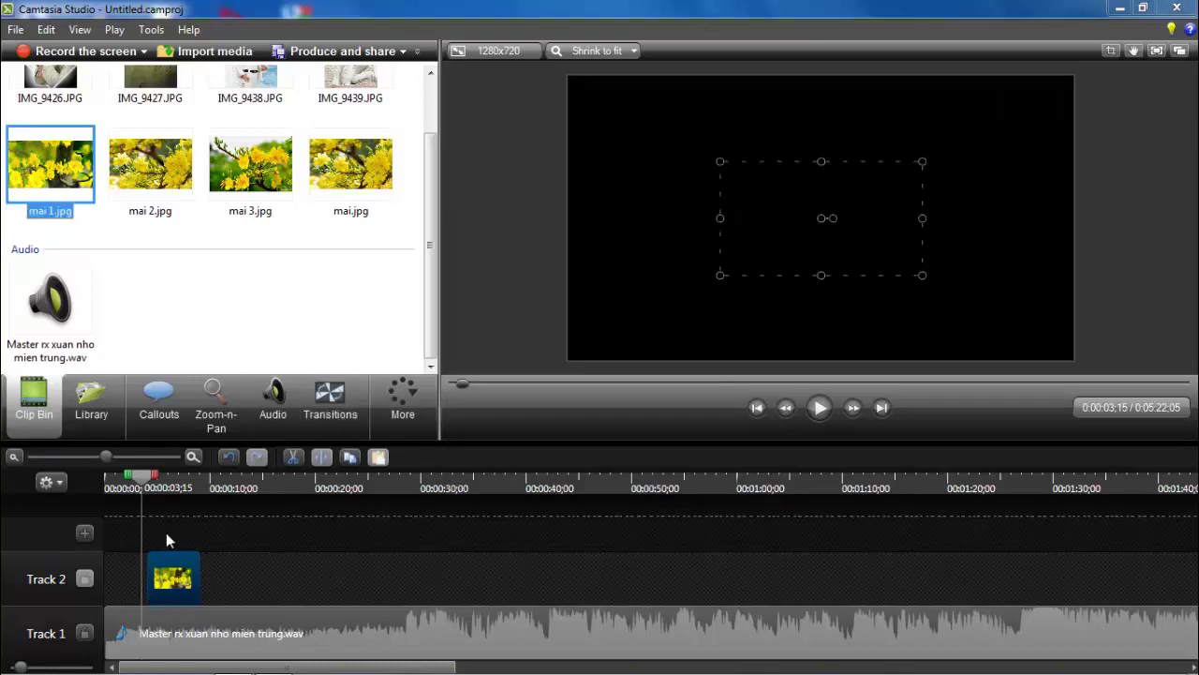
Extend mai 1.jpg on Track 2 back to the timeline's start and enlarge it to fill the canvas.
{"action": "left_click", "coordinate": [129, 557]}
{"action": "left_click_drag", "start_coordinate": [128, 557], "coordinate": [103, 554]}
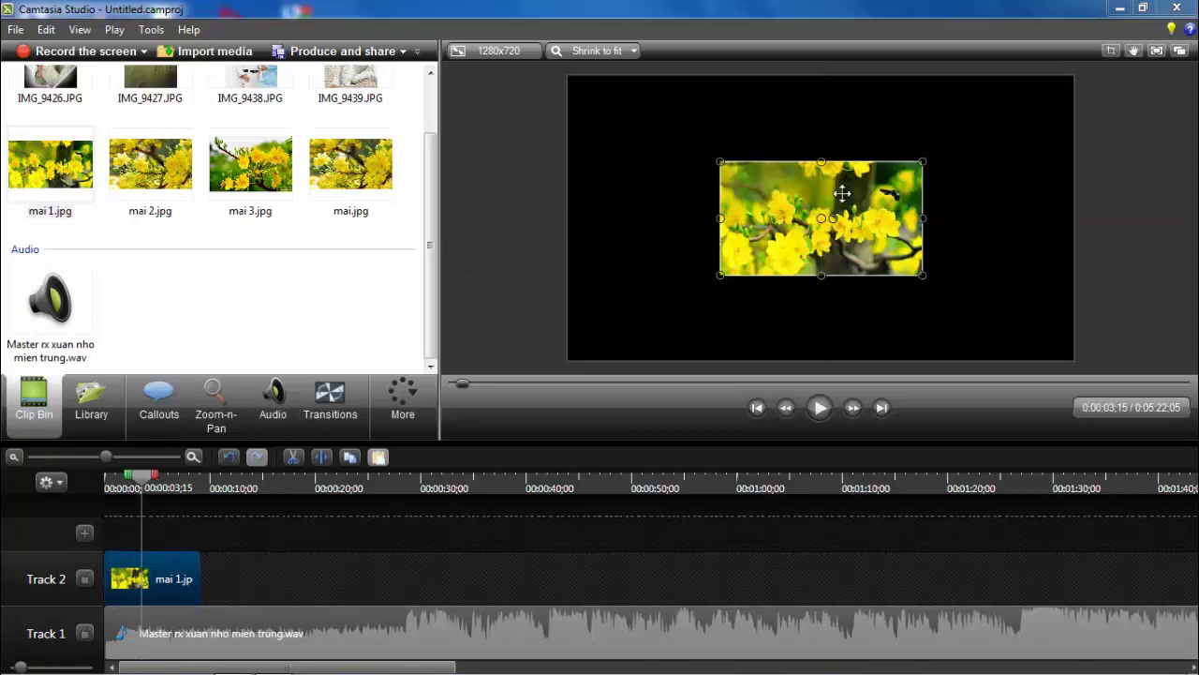
{"action": "left_click_drag", "start_coordinate": [691, 299], "coordinate": [581, 362]}
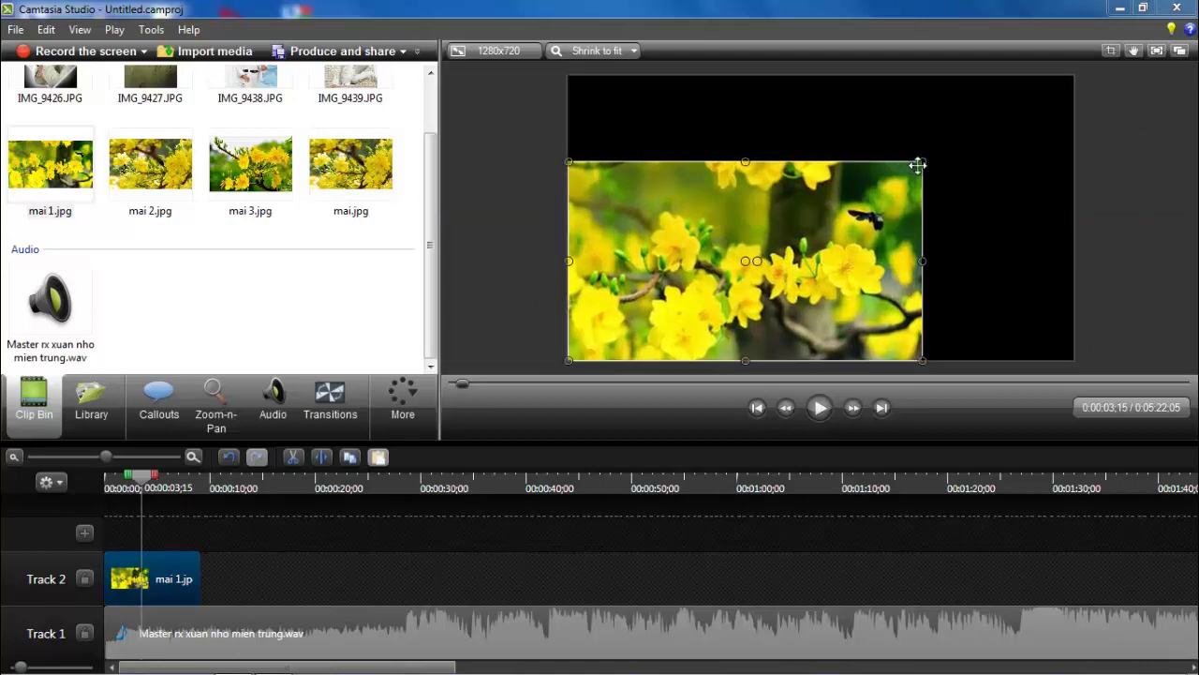
{"action": "left_click_drag", "start_coordinate": [921, 163], "coordinate": [1059, 80]}
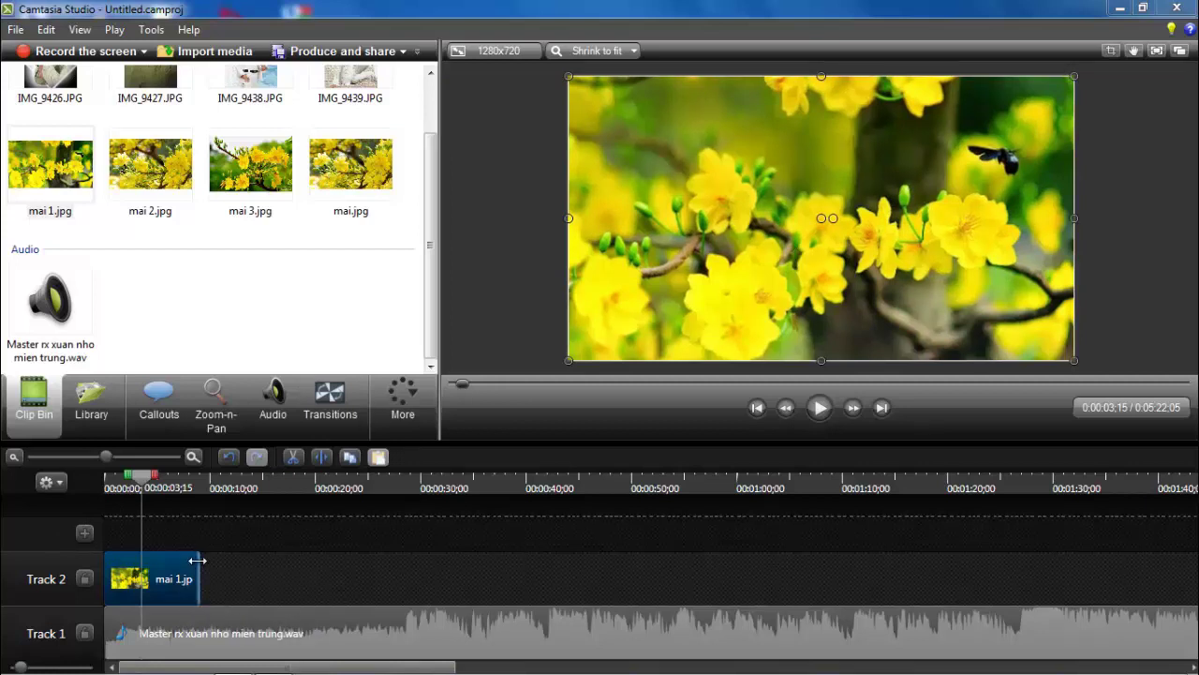
Extend mai 1.jpg to about 20 seconds and place mai 3.jpg directly after it, ending at about 44 seconds.
{"action": "left_click_drag", "start_coordinate": [197, 563], "coordinate": [320, 559]}
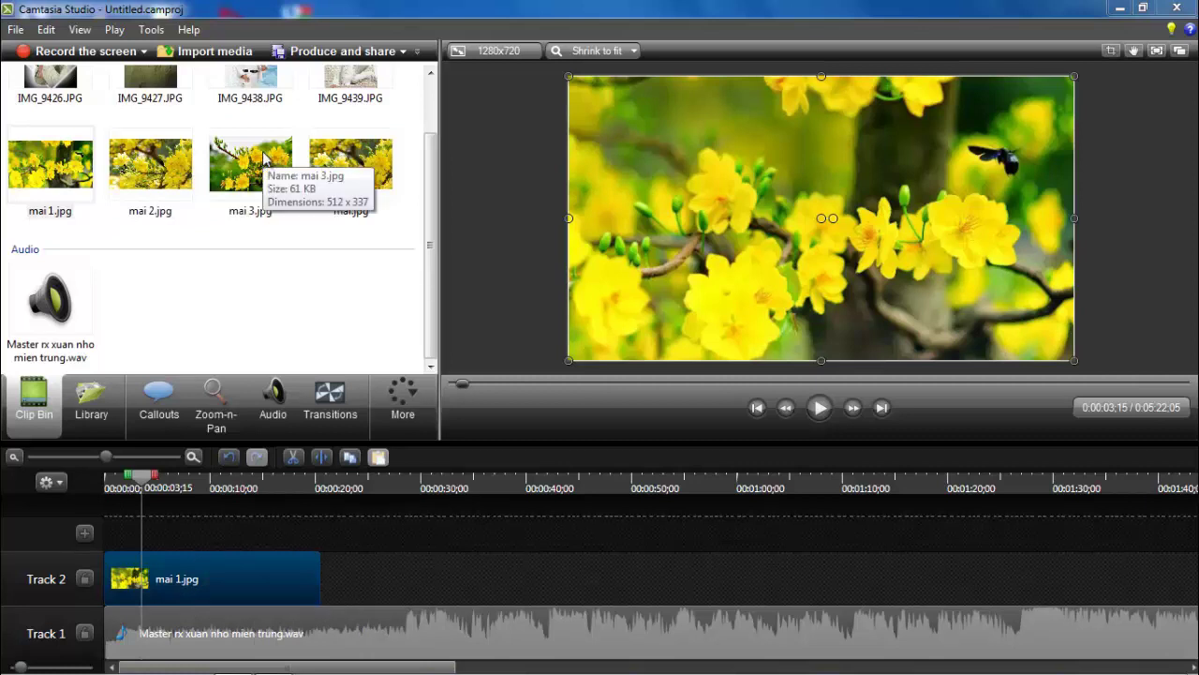
{"action": "left_click_drag", "start_coordinate": [264, 160], "coordinate": [328, 580]}
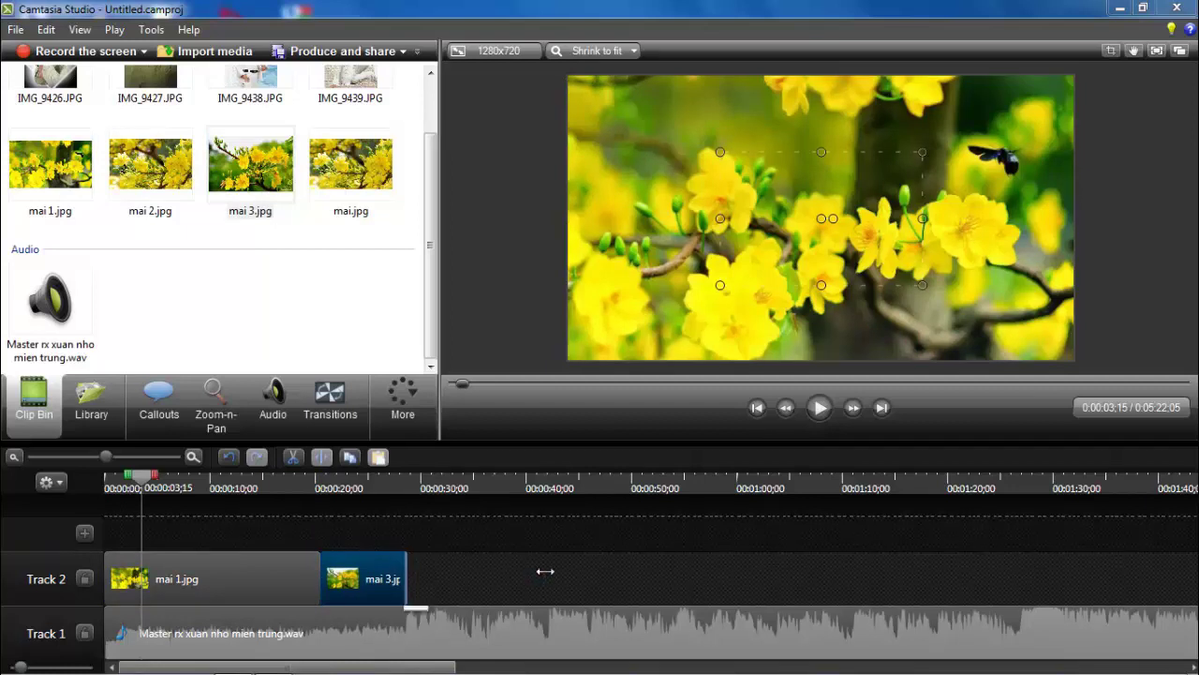
{"action": "left_click_drag", "start_coordinate": [544, 571], "coordinate": [569, 571]}
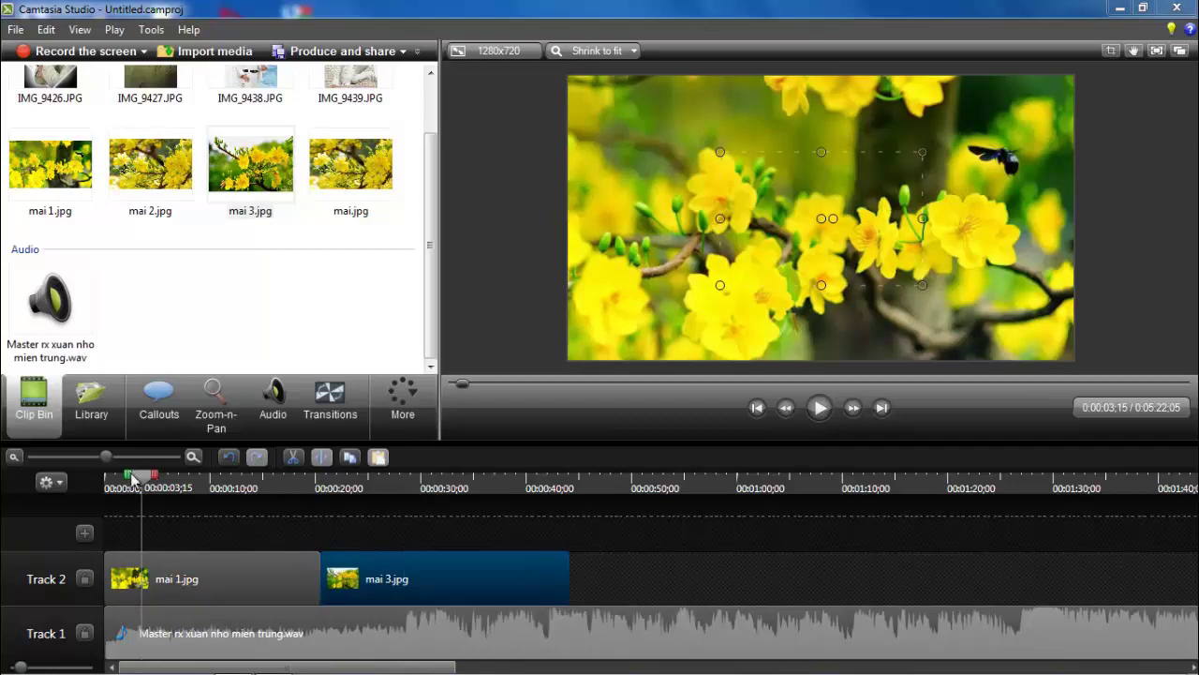
Preview mai 3.jpg at about 26 seconds, then enlarge and reposition it so it covers the whole canvas.
{"action": "left_click_drag", "start_coordinate": [137, 481], "coordinate": [385, 480]}
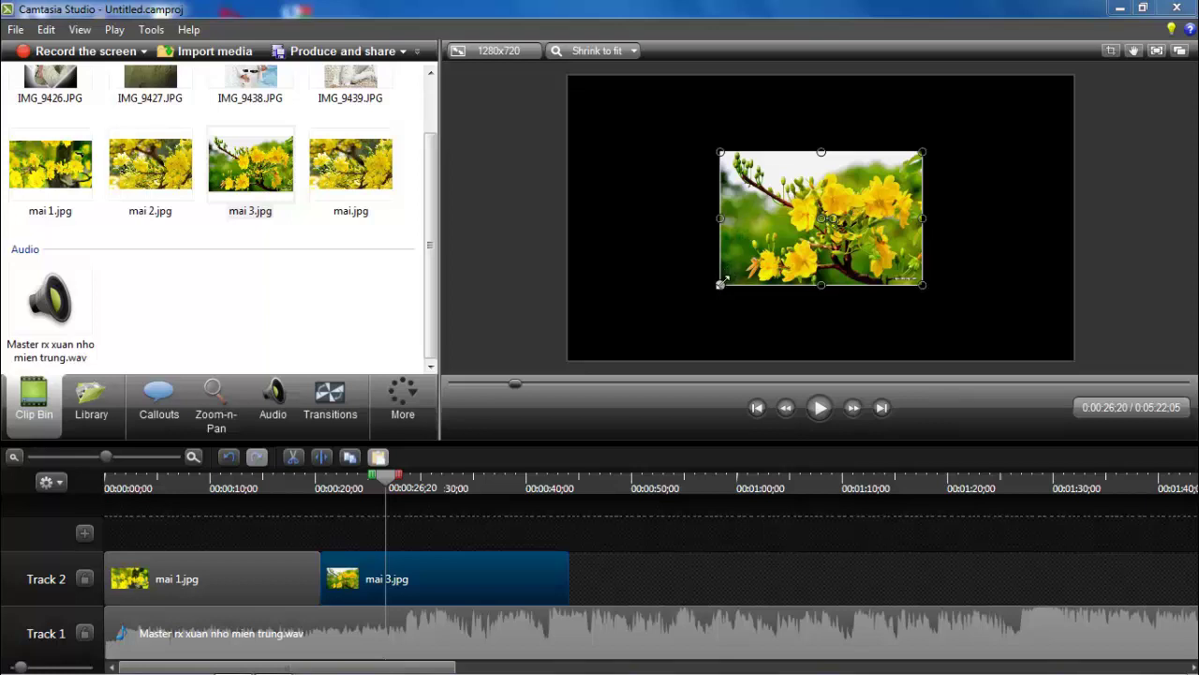
{"action": "left_click_drag", "start_coordinate": [719, 285], "coordinate": [570, 303]}
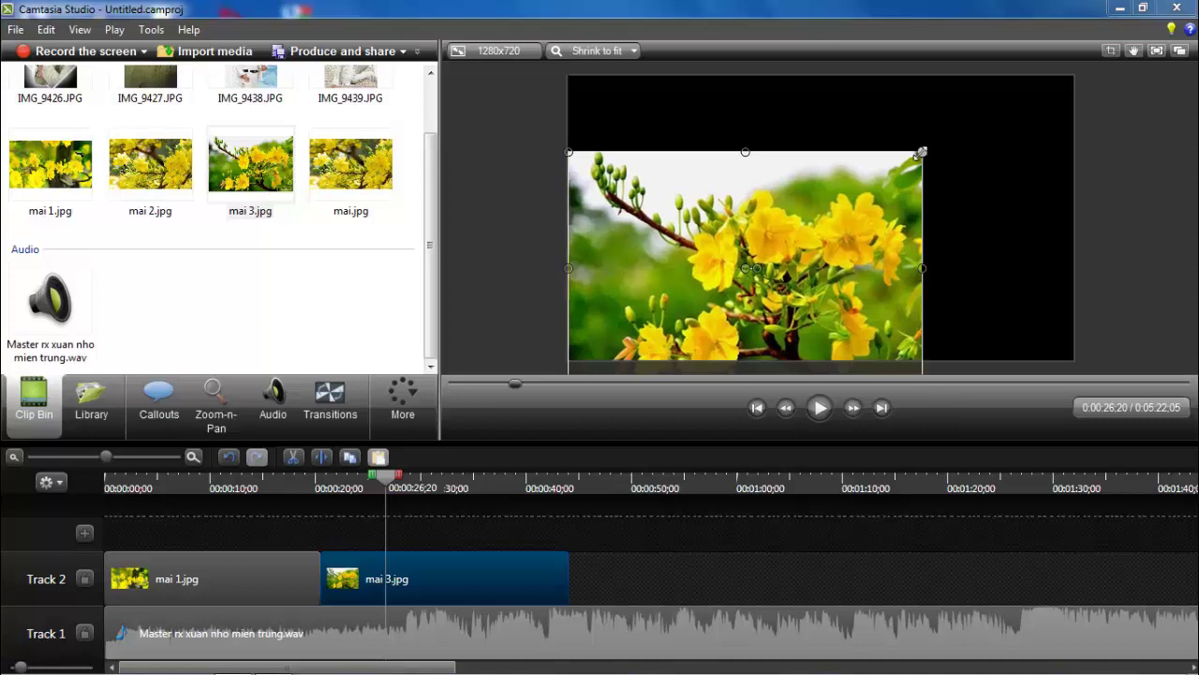
{"action": "left_click_drag", "start_coordinate": [922, 152], "coordinate": [940, 138]}
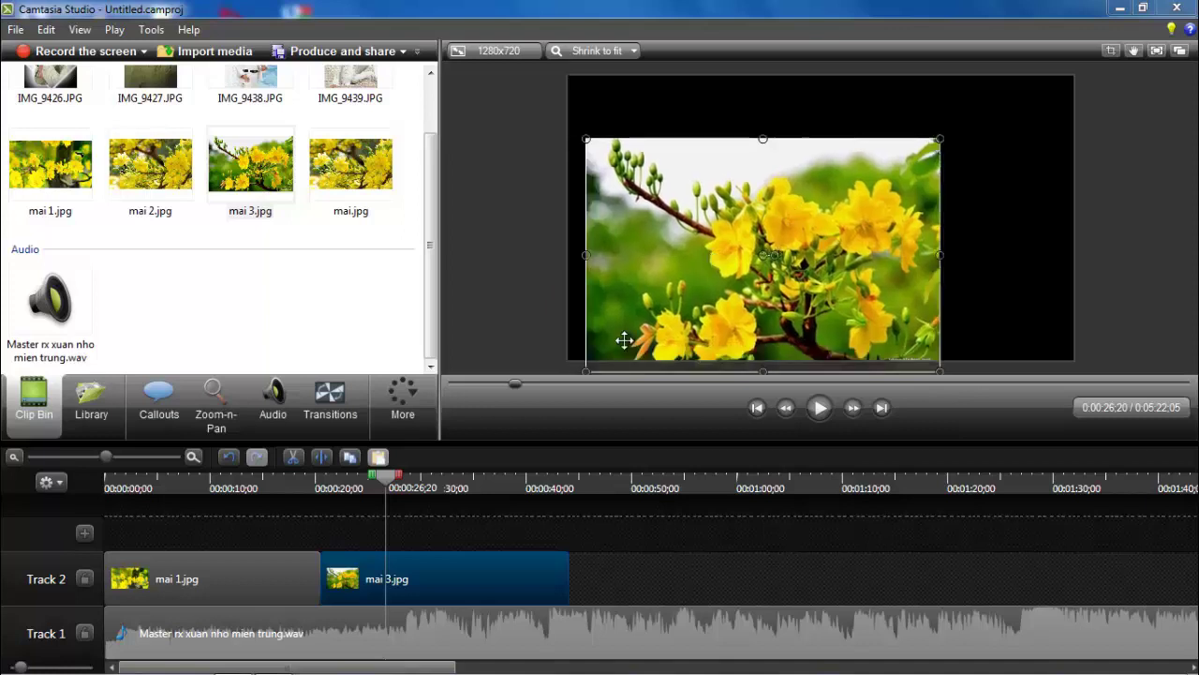
{"action": "left_click_drag", "start_coordinate": [623, 339], "coordinate": [607, 338]}
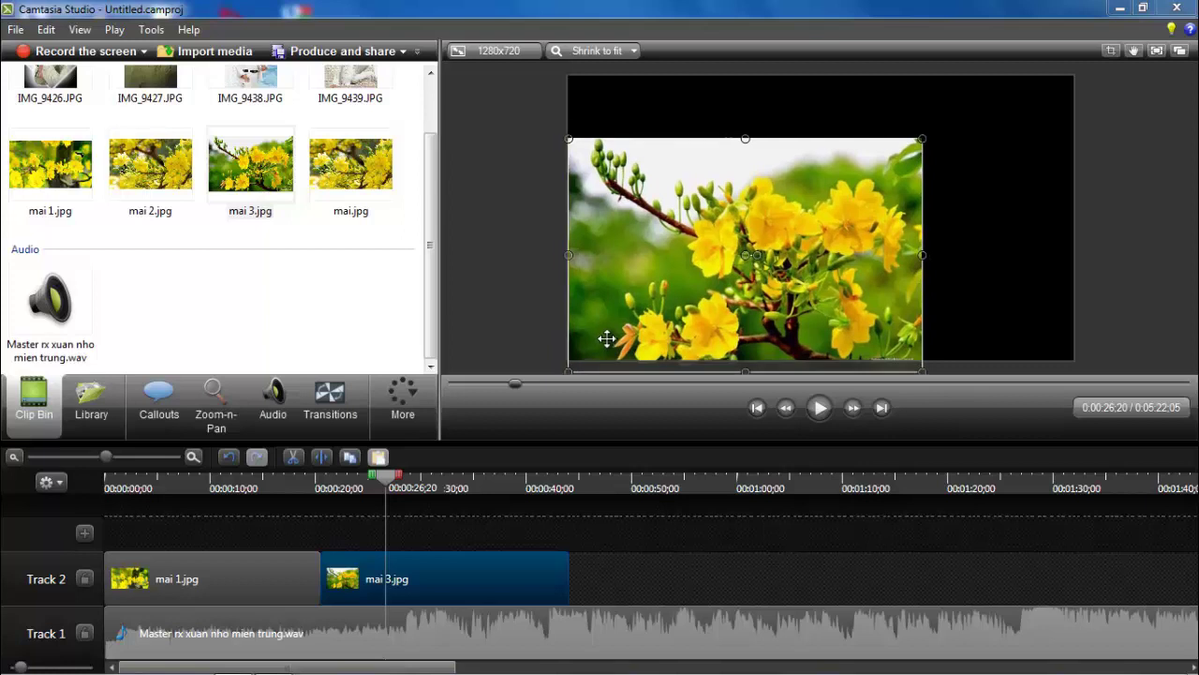
{"action": "left_click_drag", "start_coordinate": [925, 135], "coordinate": [1071, 69]}
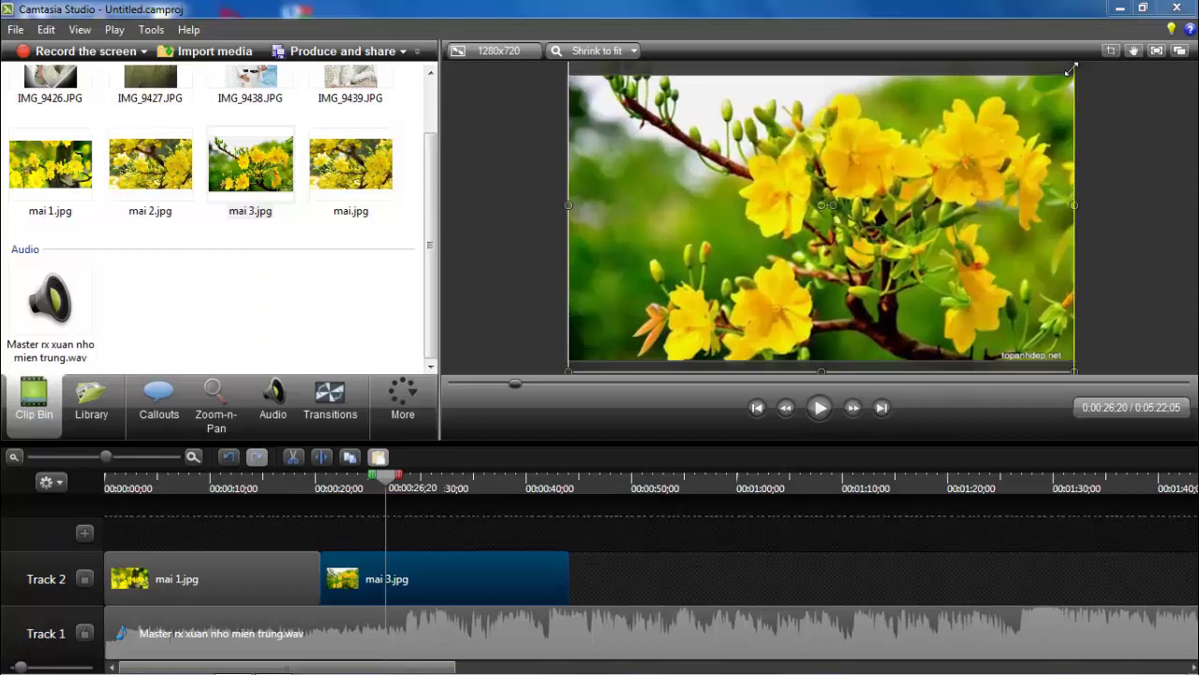
{"action": "left_click_drag", "start_coordinate": [832, 235], "coordinate": [830, 238]}
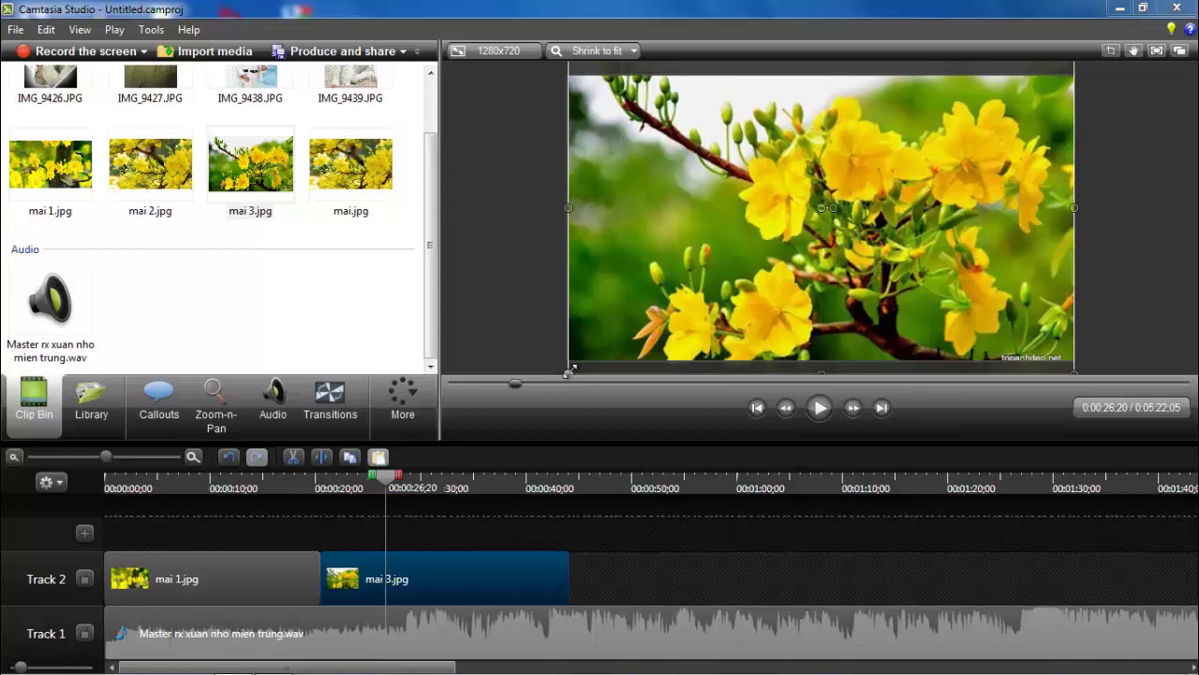
{"action": "left_click_drag", "start_coordinate": [569, 367], "coordinate": [569, 367]}
Place IMG_9439.JPG on a new Track 3 starting at about 4 seconds and extend it to about 23 seconds.
{"action": "left_click_drag", "start_coordinate": [429, 139], "coordinate": [428, 87]}
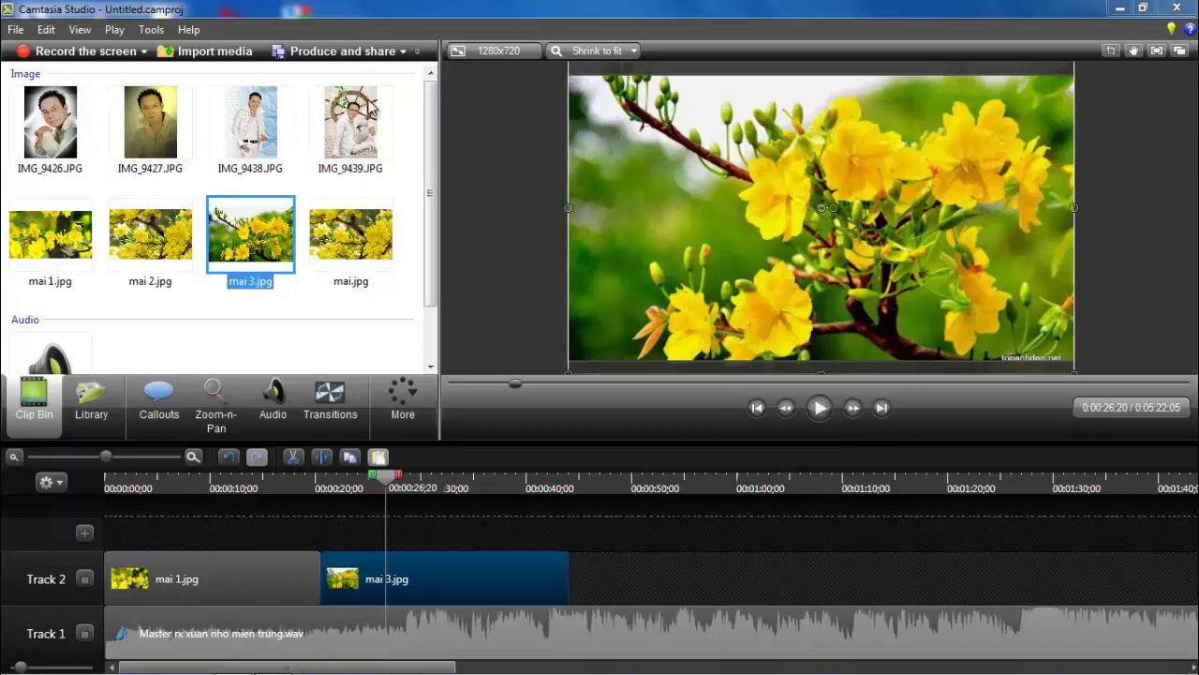
{"action": "left_click_drag", "start_coordinate": [358, 105], "coordinate": [151, 509]}
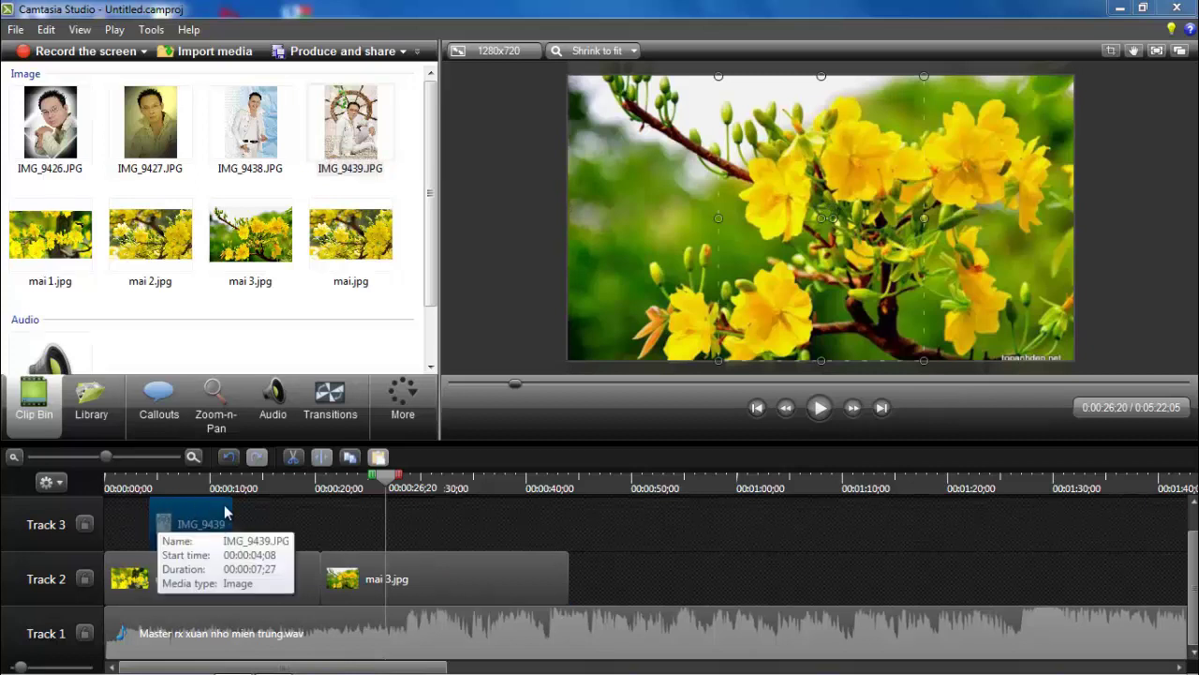
{"action": "left_click_drag", "start_coordinate": [231, 509], "coordinate": [345, 527]}
Move mai 3.jpg to start at about 26 seconds and extend mai 1.jpg to meet it.
{"action": "left_click_drag", "start_coordinate": [460, 568], "coordinate": [551, 568]}
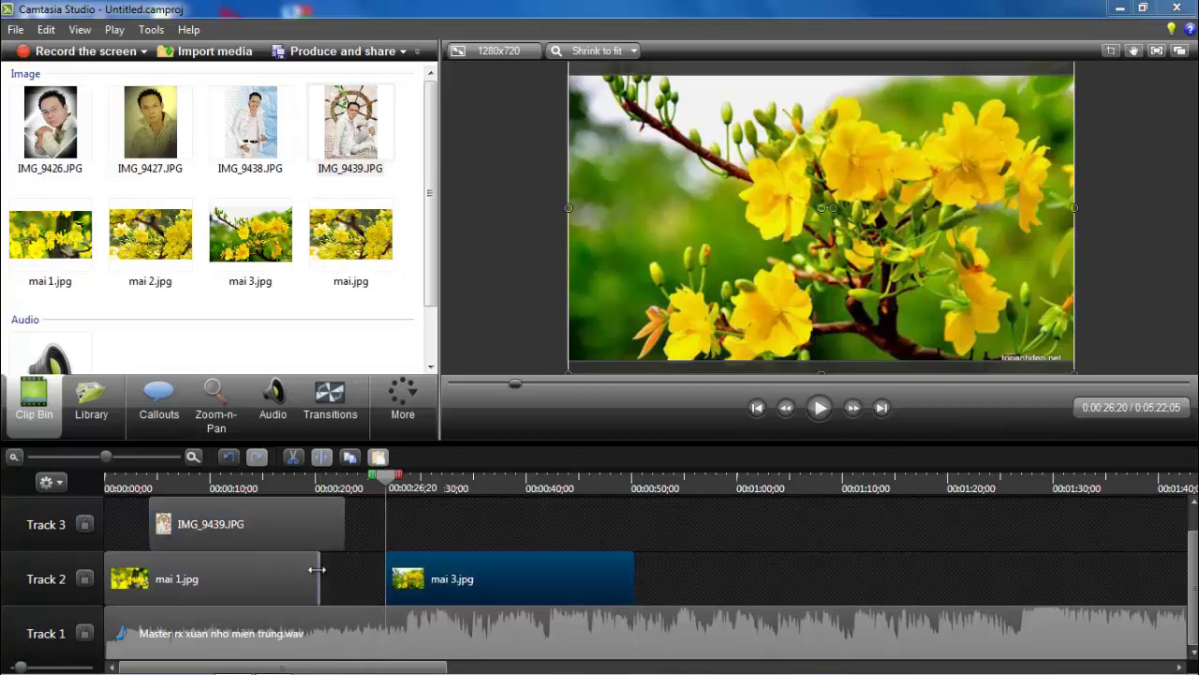
{"action": "left_click_drag", "start_coordinate": [320, 569], "coordinate": [386, 567]}
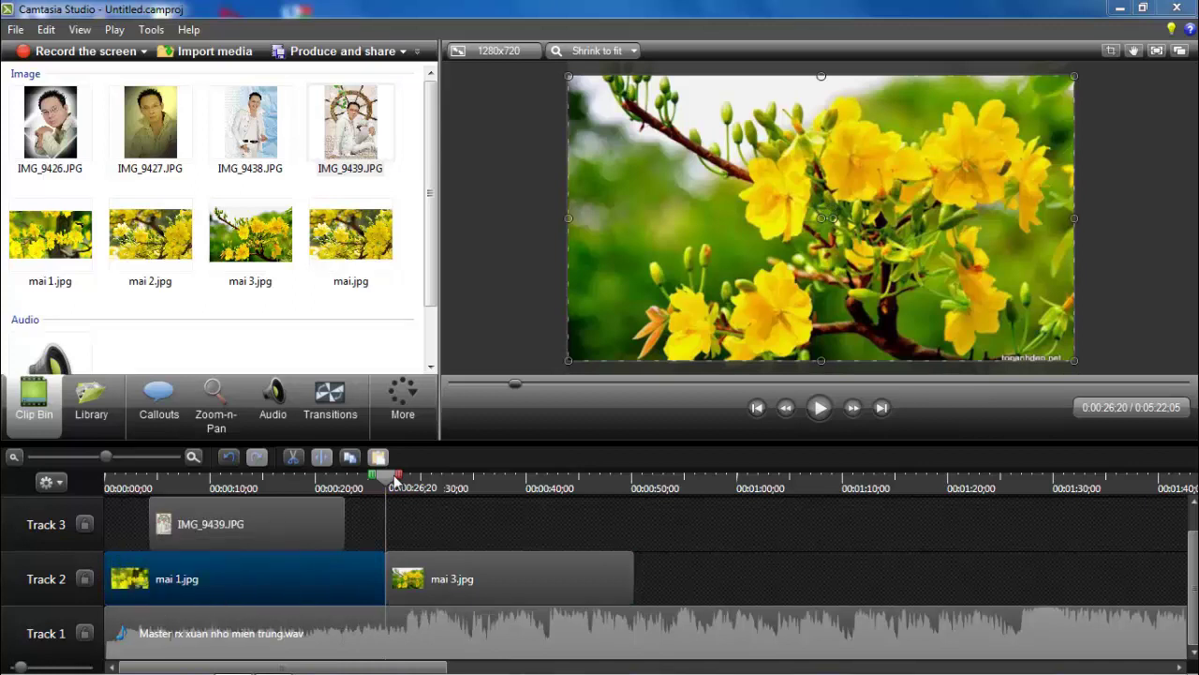
Enlarge IMG_9439.JPG to span the canvas width and shift it down so the face is in frame.
{"action": "left_click_drag", "start_coordinate": [321, 486], "coordinate": [192, 518]}
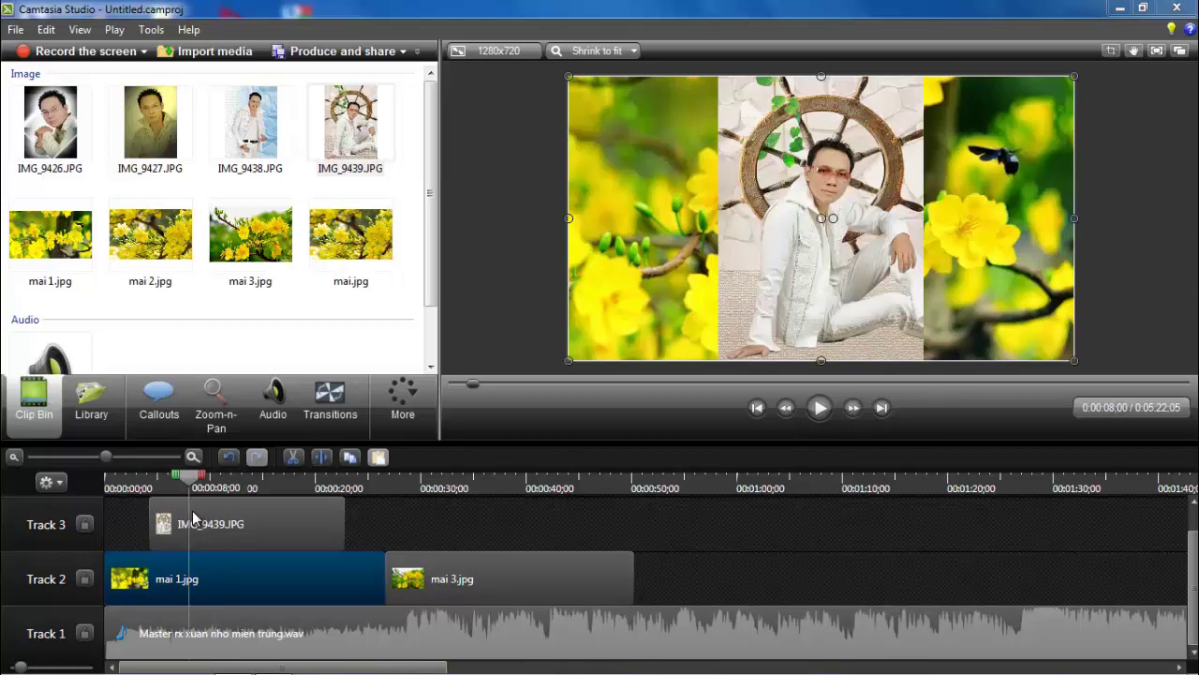
{"action": "left_click_drag", "start_coordinate": [192, 518], "coordinate": [232, 523]}
{"action": "left_click", "coordinate": [759, 318]}
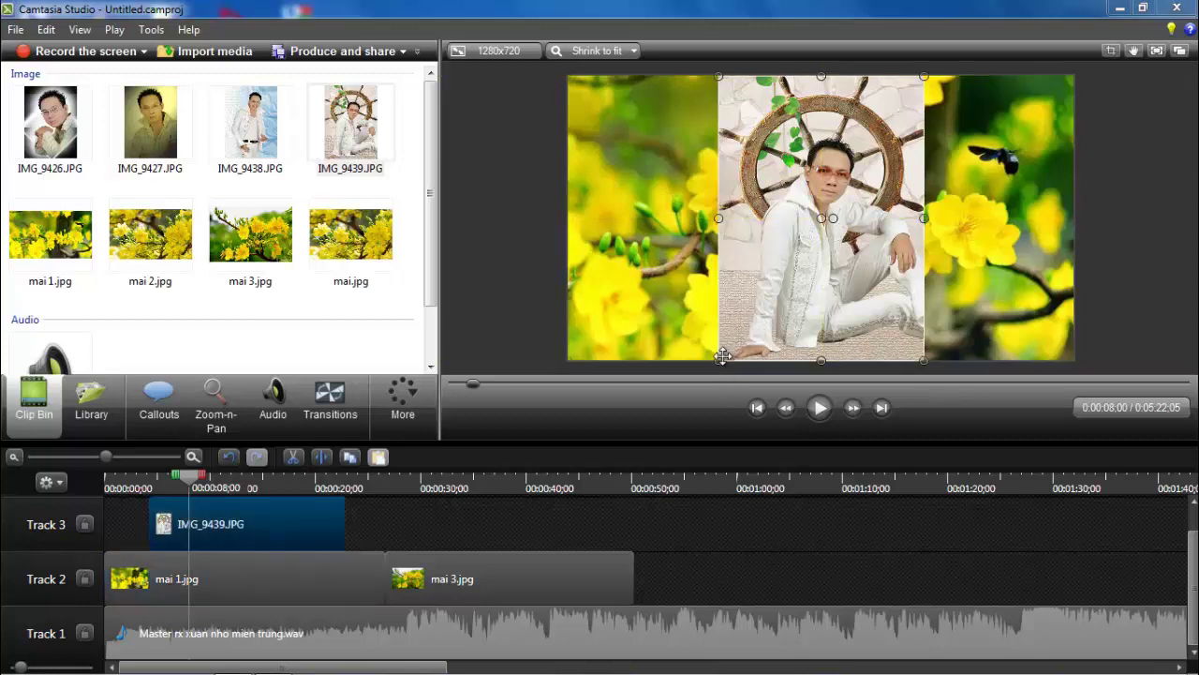
{"action": "left_click_drag", "start_coordinate": [719, 360], "coordinate": [571, 449]}
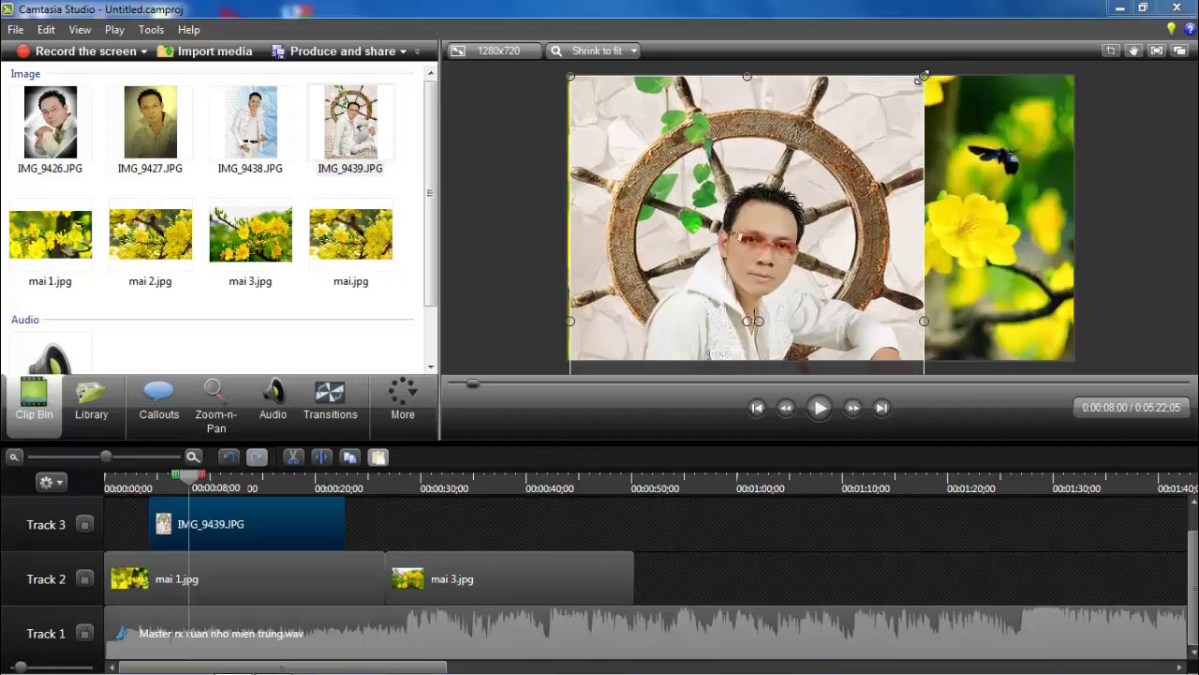
{"action": "left_click_drag", "start_coordinate": [942, 67], "coordinate": [1072, 83]}
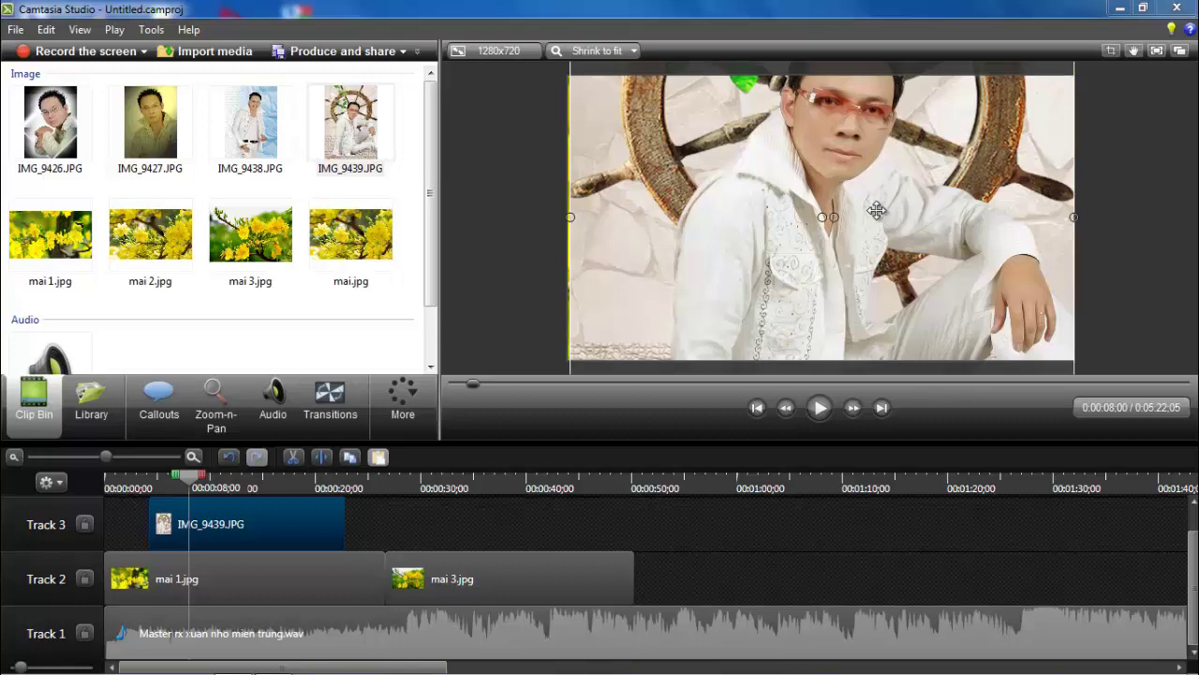
{"action": "left_click_drag", "start_coordinate": [879, 202], "coordinate": [876, 257]}
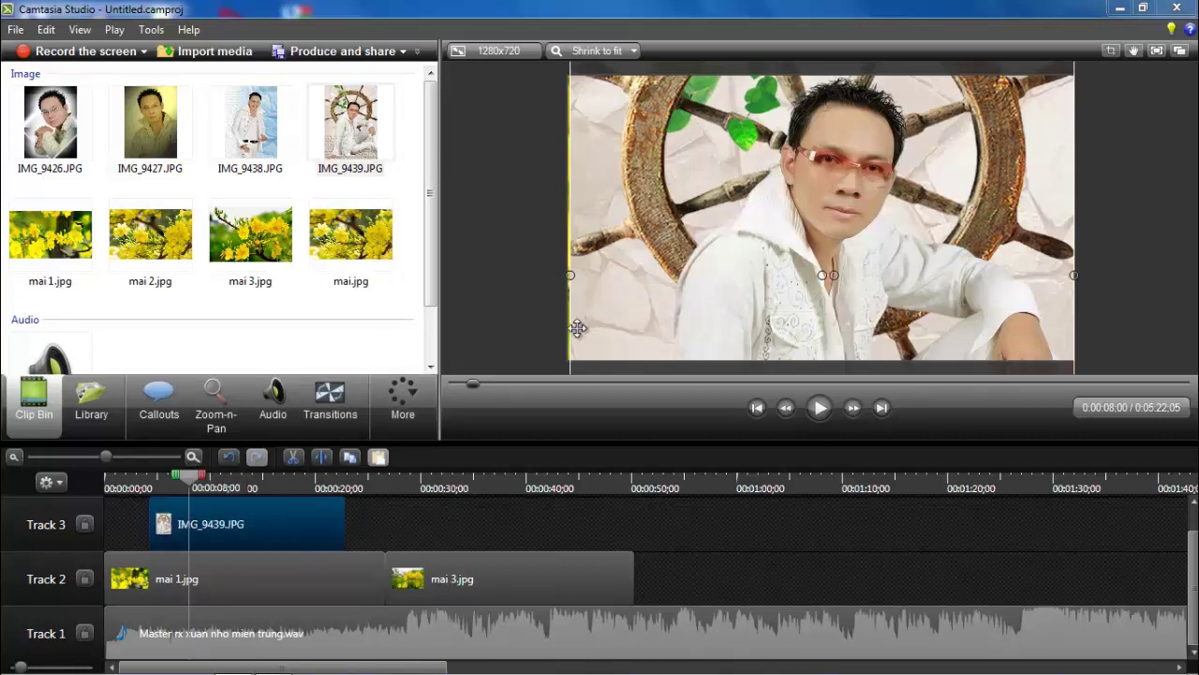
{"action": "left_click_drag", "start_coordinate": [588, 327], "coordinate": [585, 326]}
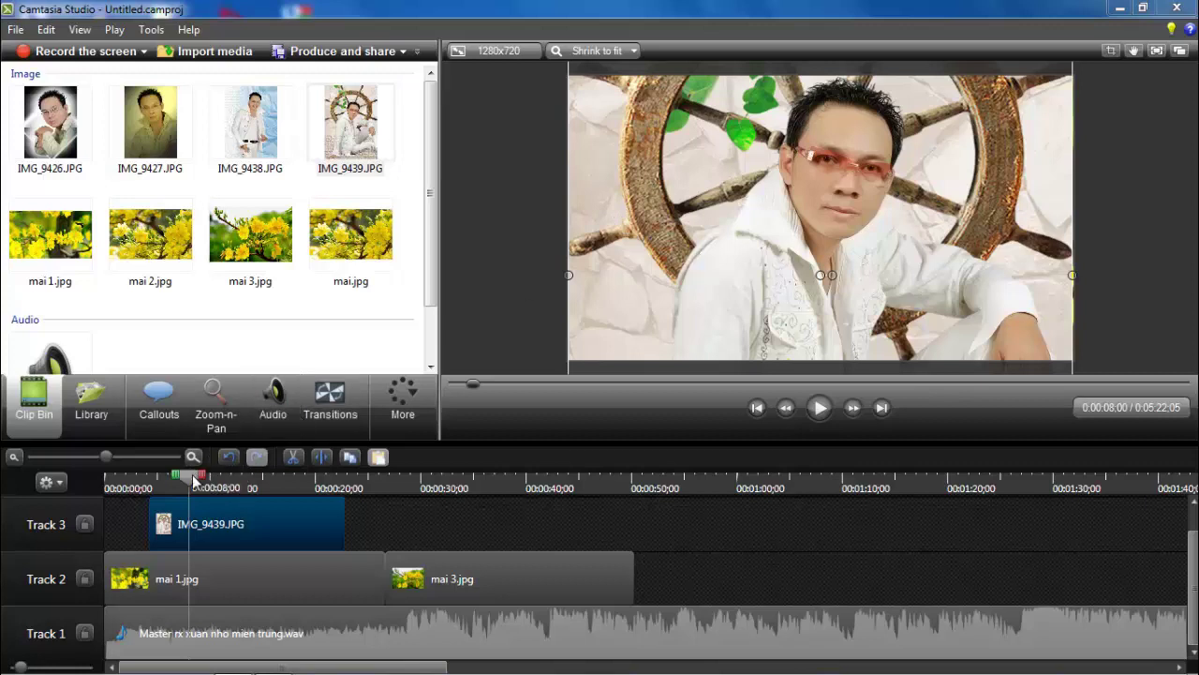
Add a visual animation at the start of IMG_9439.JPG and stretch it to about 21 seconds, near the clip's end.
{"action": "left_click_drag", "start_coordinate": [188, 479], "coordinate": [152, 480]}
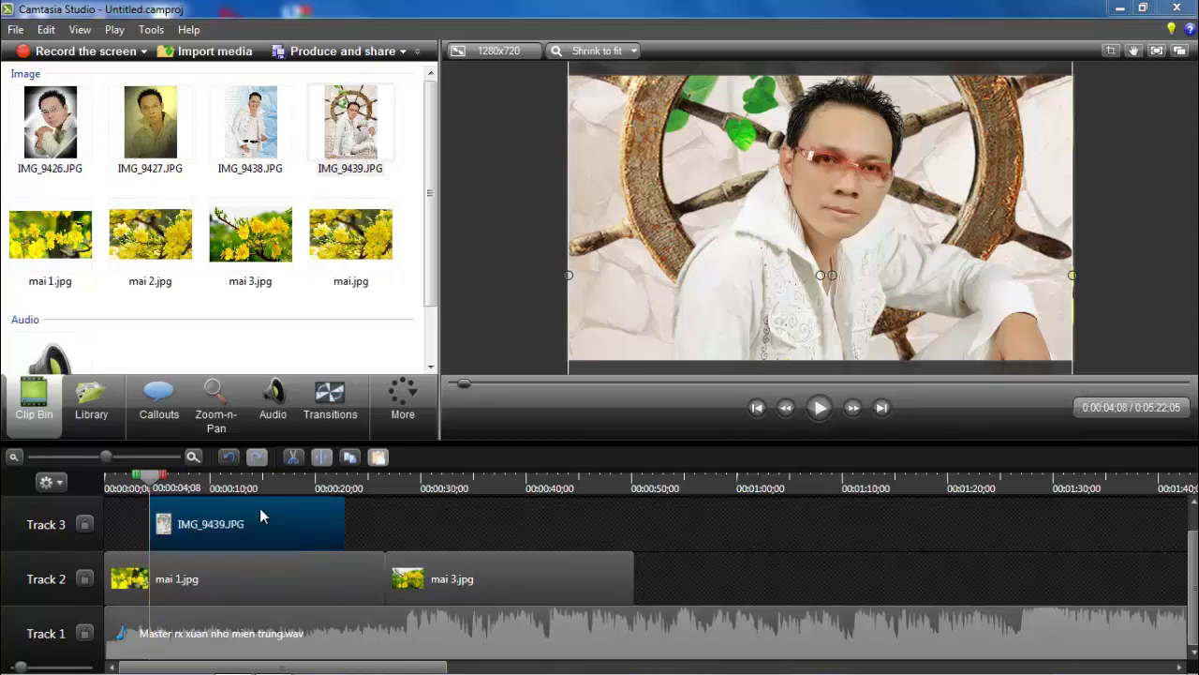
{"action": "left_click", "coordinate": [402, 400]}
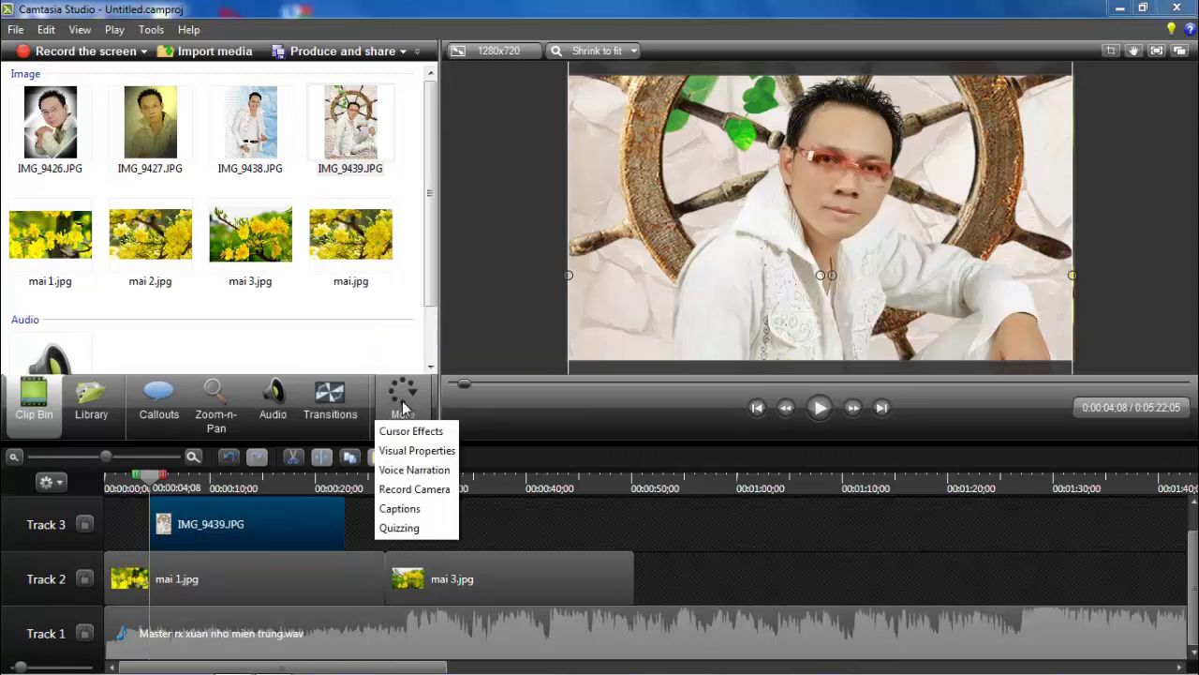
{"action": "left_click", "coordinate": [416, 451]}
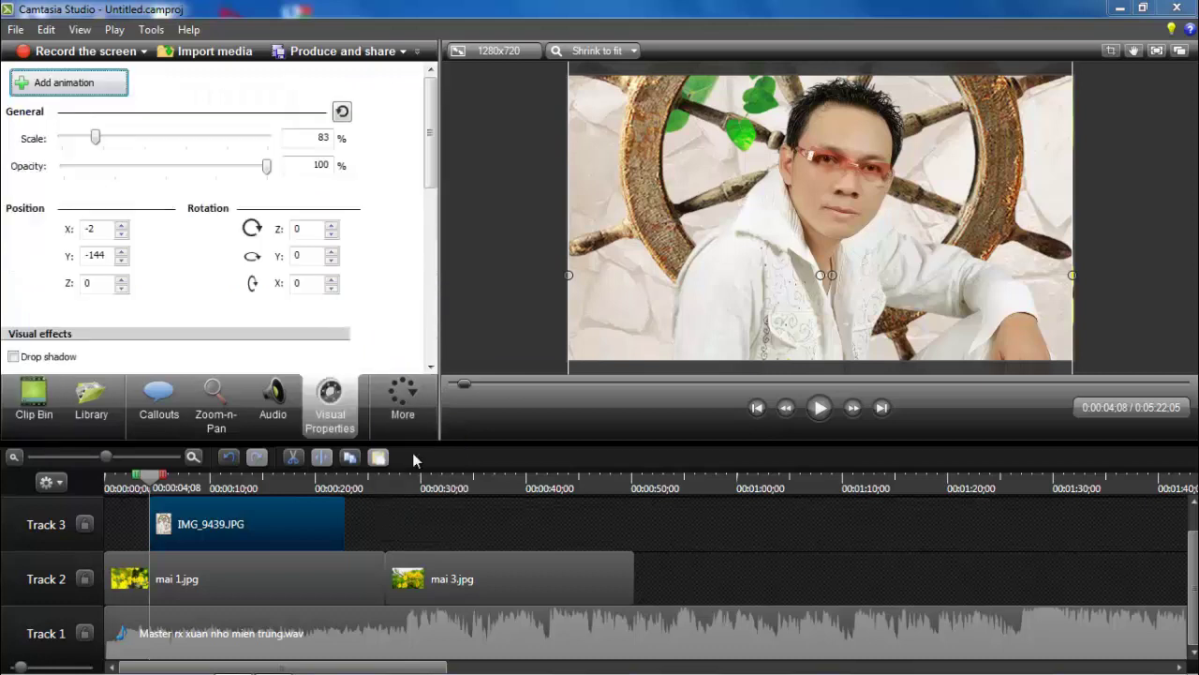
{"action": "left_click", "coordinate": [79, 88]}
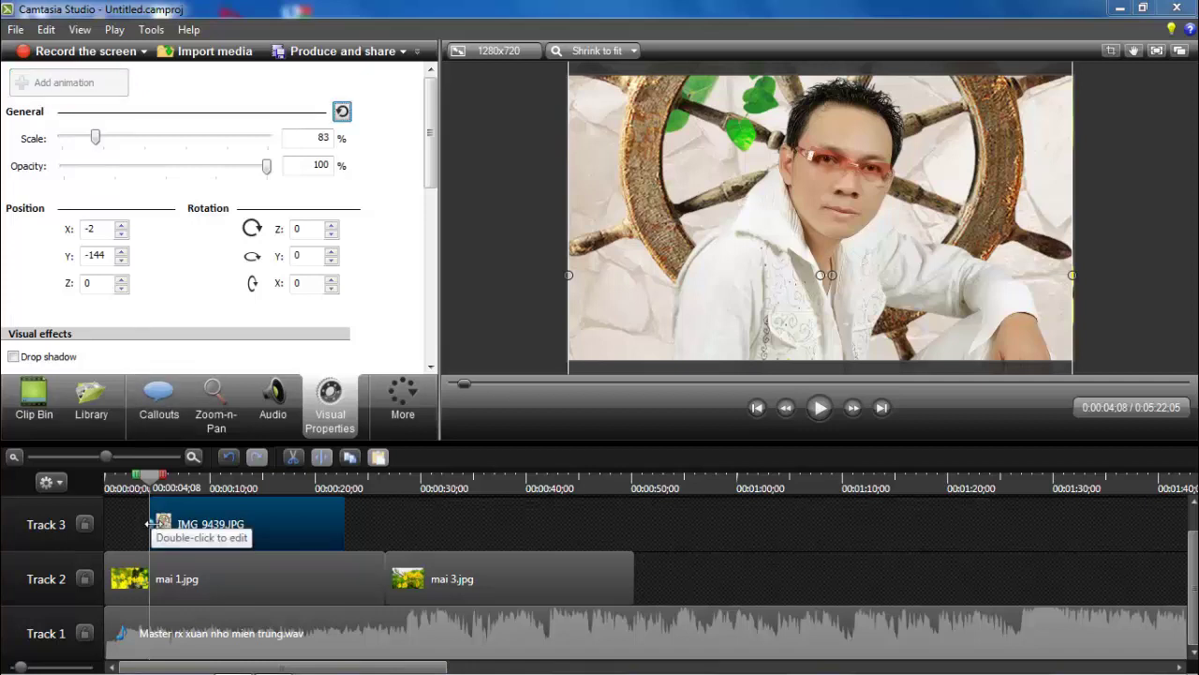
{"action": "left_click_drag", "start_coordinate": [148, 524], "coordinate": [332, 516]}
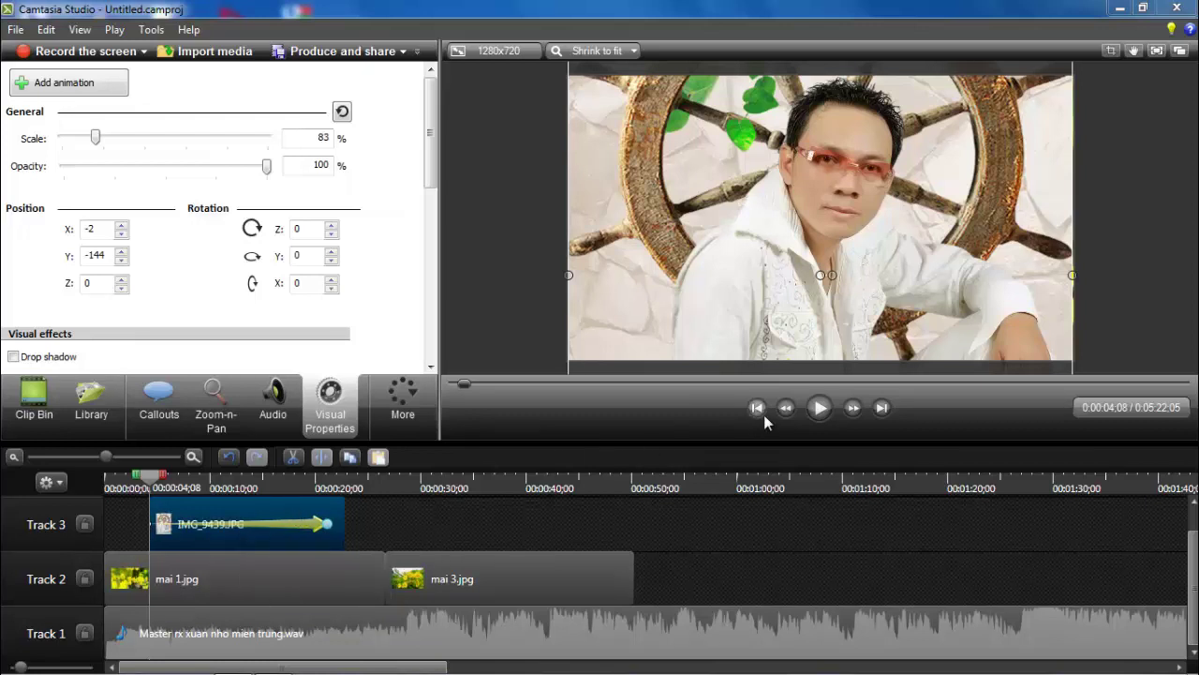
At the start of IMG_9439.JPG's animation, shrink the photo to 10% scale near the canvas center, at X 65, Y 118.
{"action": "left_click", "coordinate": [597, 311]}
{"action": "left_click_drag", "start_coordinate": [608, 310], "coordinate": [620, 138]}
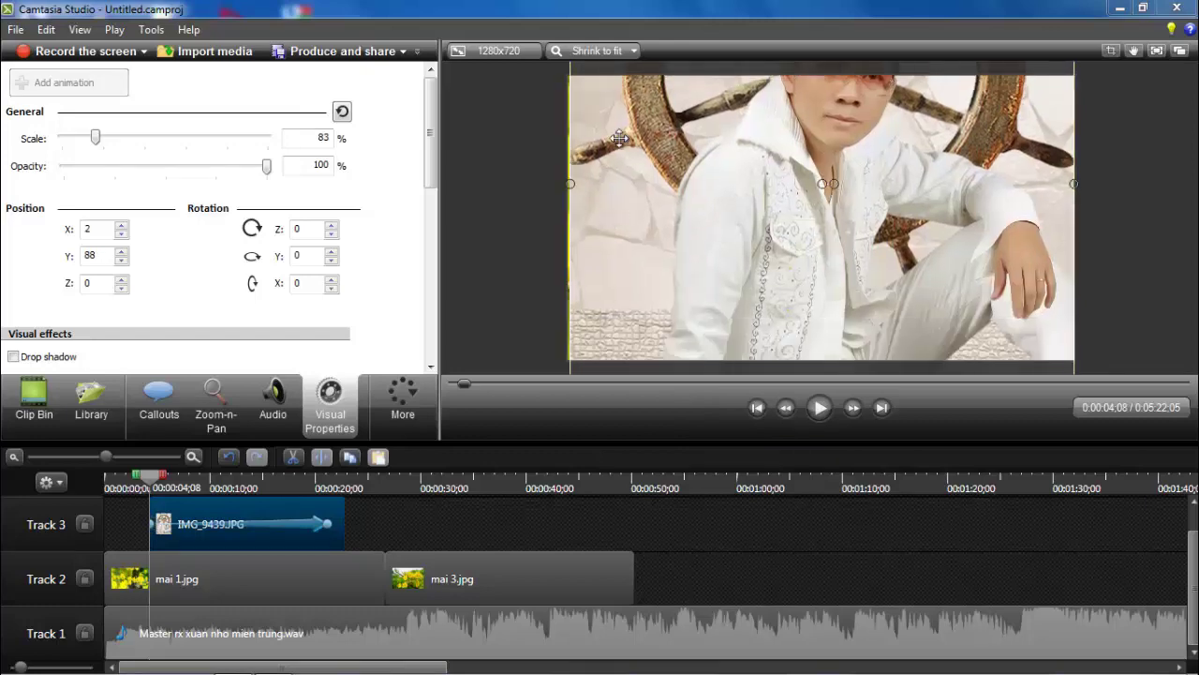
{"action": "left_click", "coordinate": [627, 53]}
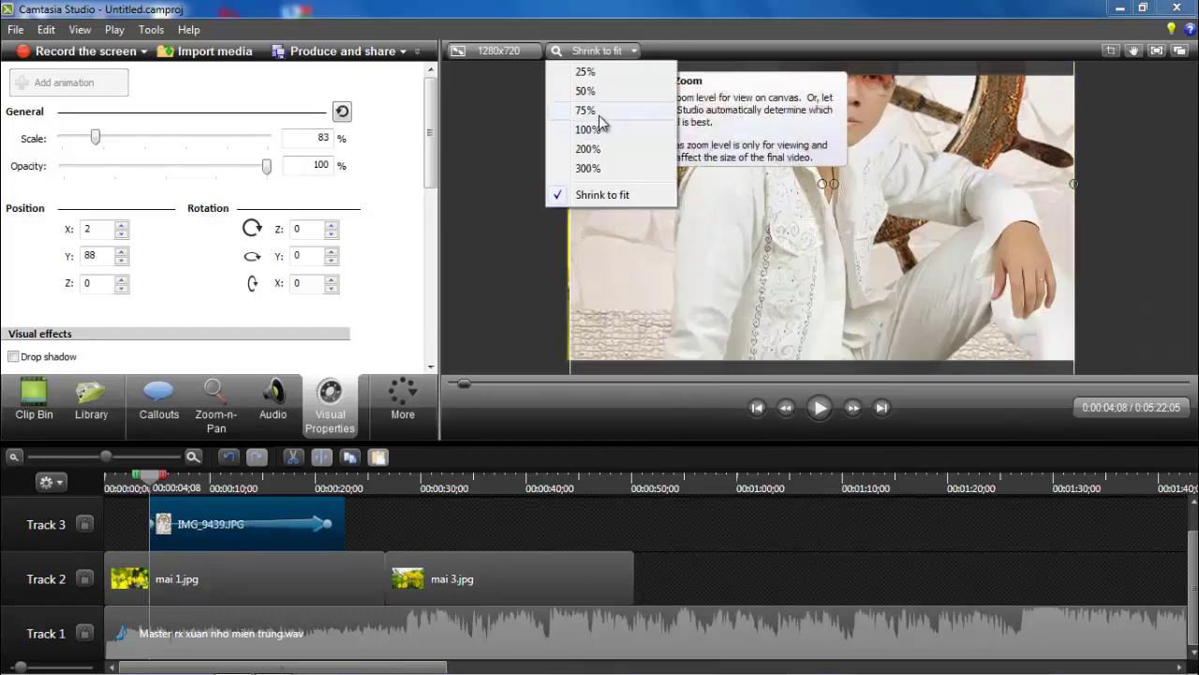
{"action": "left_click", "coordinate": [585, 72]}
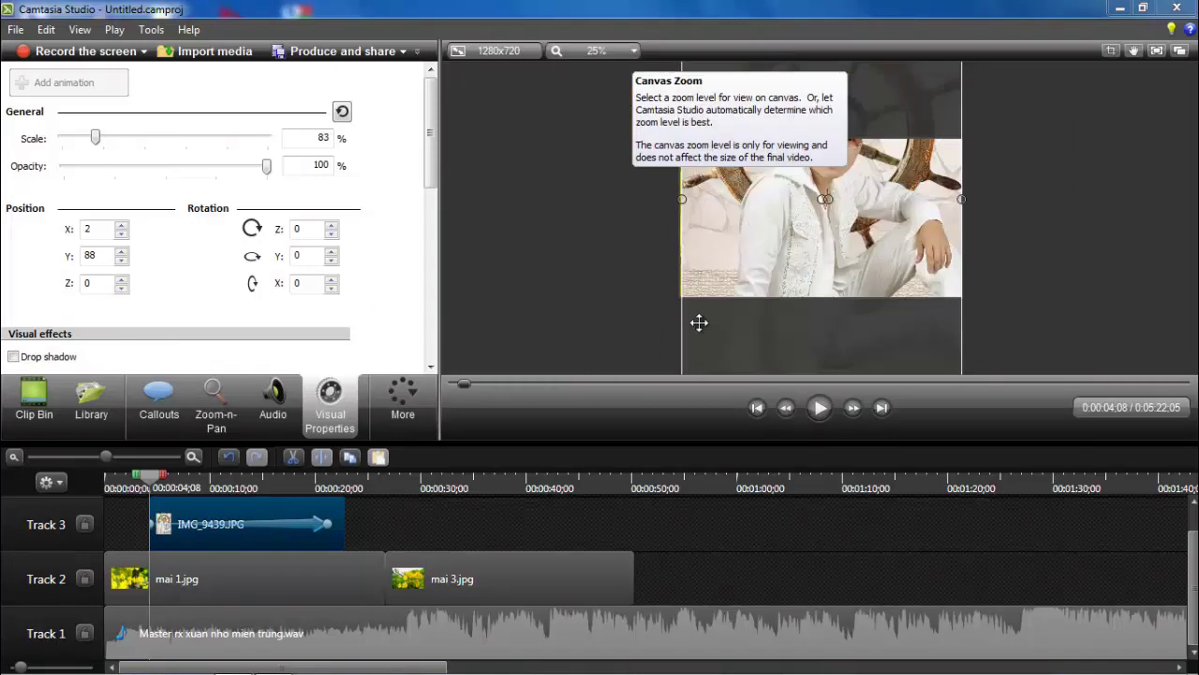
{"action": "left_click_drag", "start_coordinate": [700, 323], "coordinate": [702, 281]}
{"action": "left_click_drag", "start_coordinate": [680, 353], "coordinate": [817, 218]}
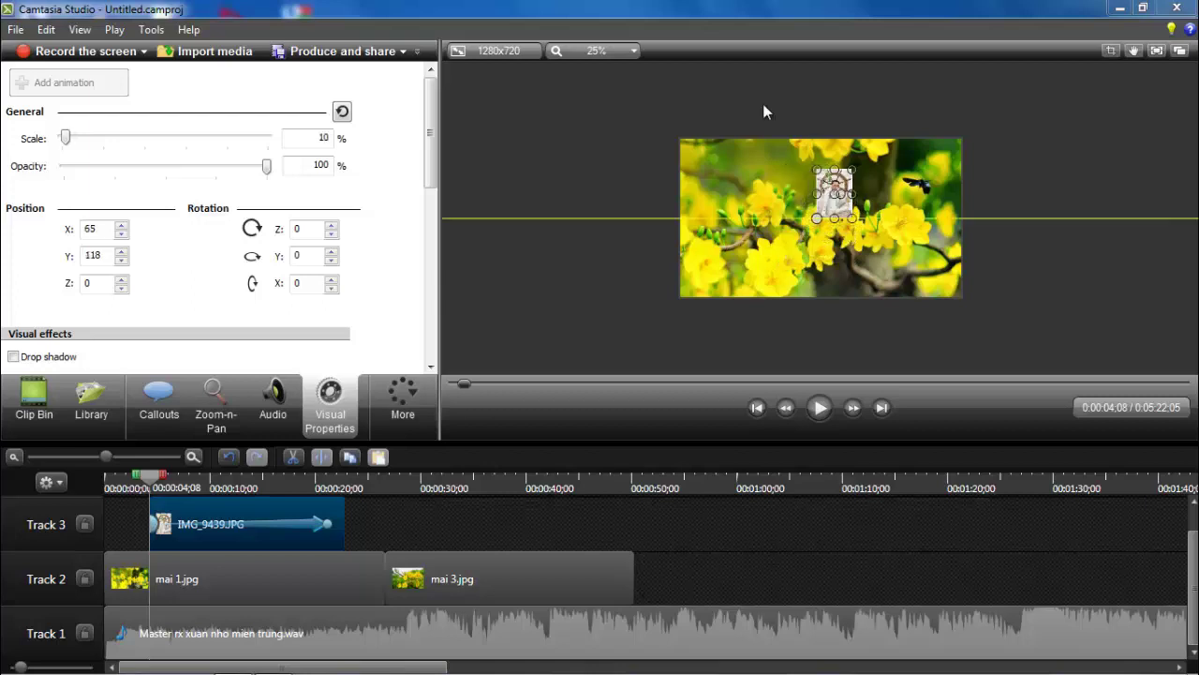
Fit the canvas preview to its area and shrink IMG_9439.JPG at its animation's start to 2% scale on a flower, at X -248, Y 51.
{"action": "left_click", "coordinate": [633, 51]}
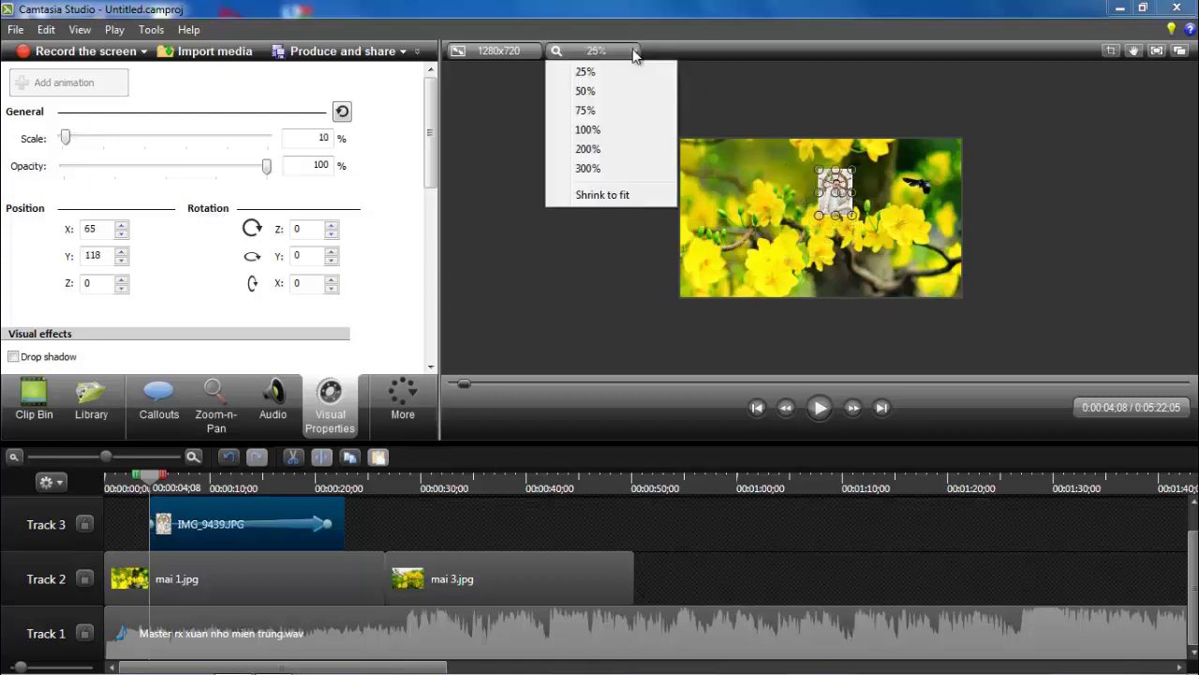
{"action": "left_click", "coordinate": [601, 195]}
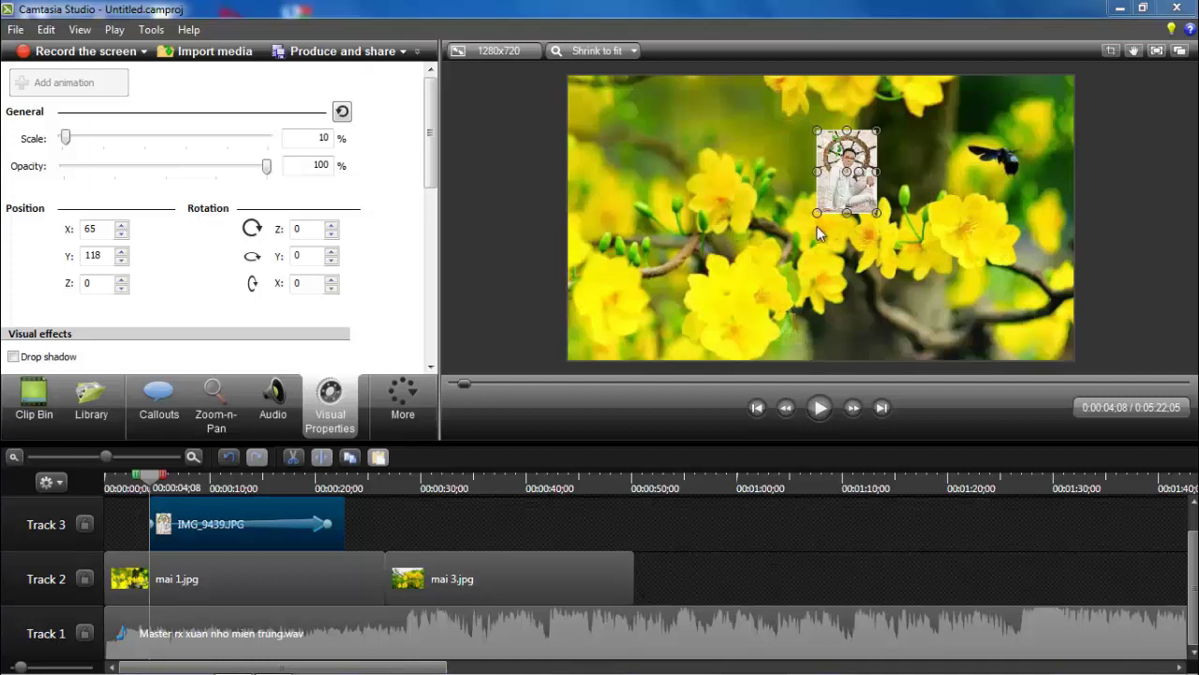
{"action": "left_click_drag", "start_coordinate": [816, 212], "coordinate": [724, 197]}
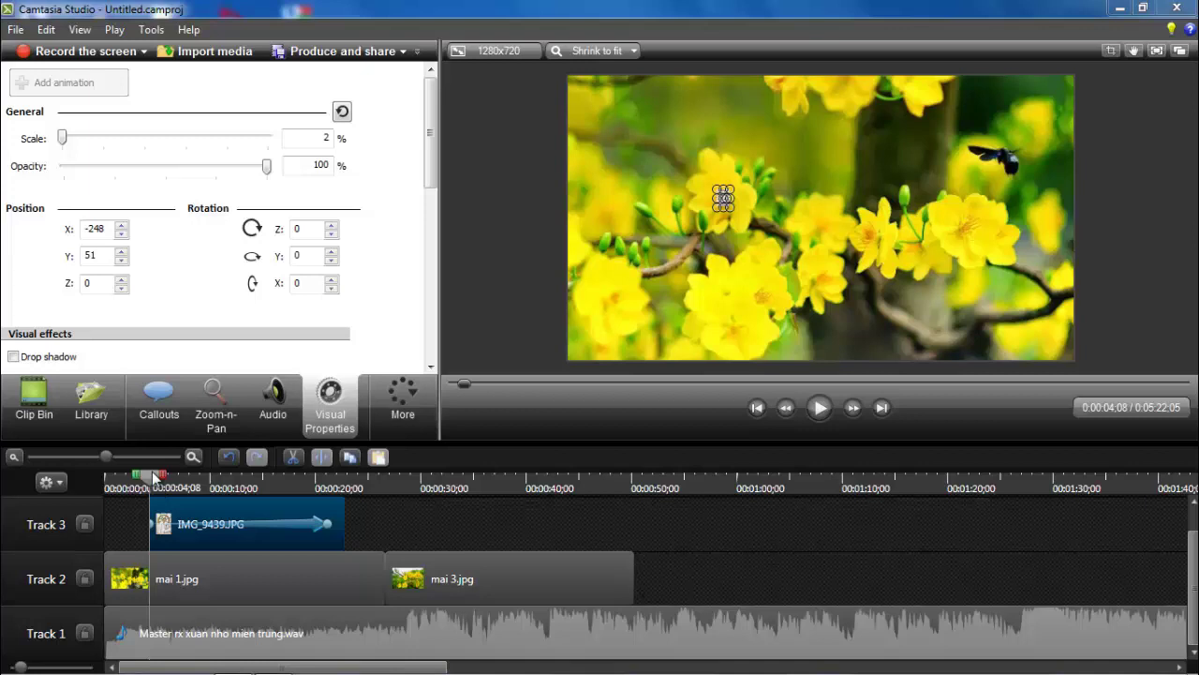
Play back IMG_9439.JPG's growing animation and return to the full-size photo at about 21 seconds.
{"action": "left_click", "coordinate": [818, 408]}
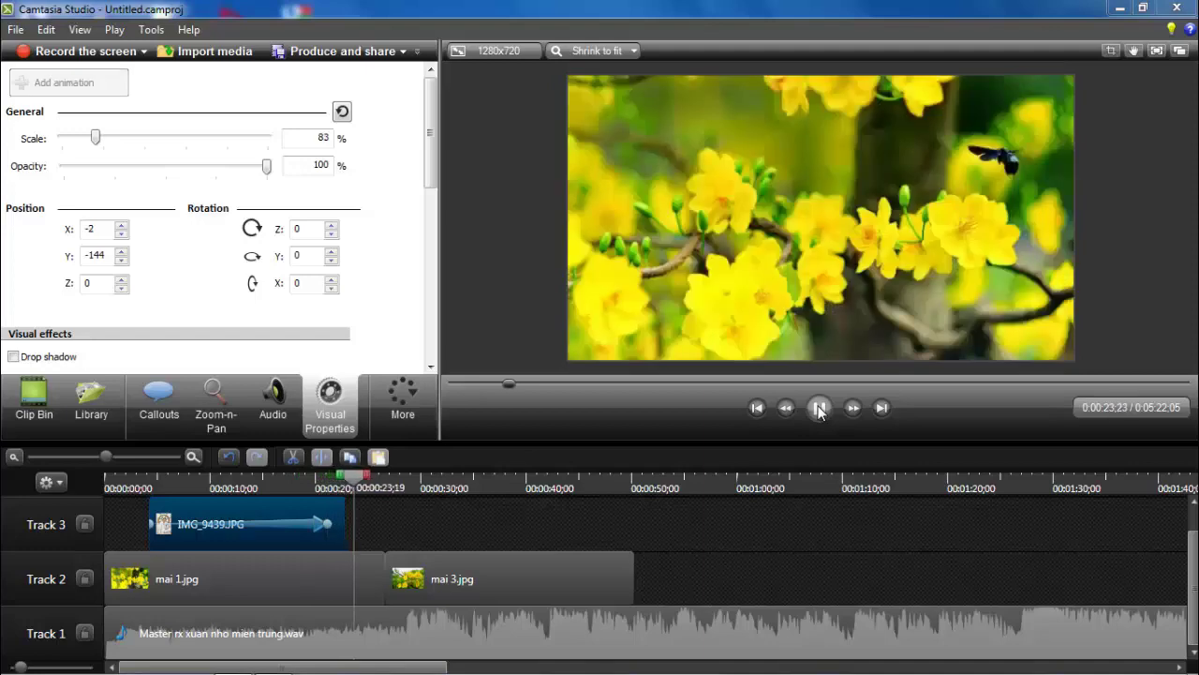
{"action": "left_click", "coordinate": [818, 409]}
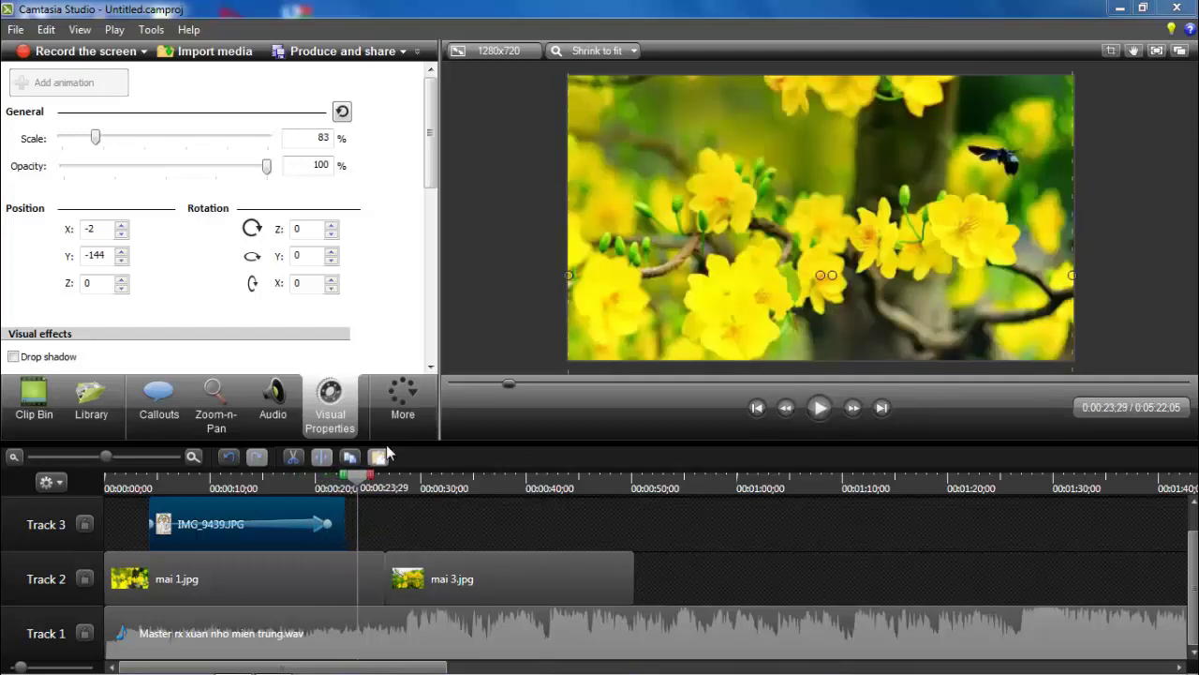
{"action": "left_click_drag", "start_coordinate": [362, 481], "coordinate": [335, 480]}
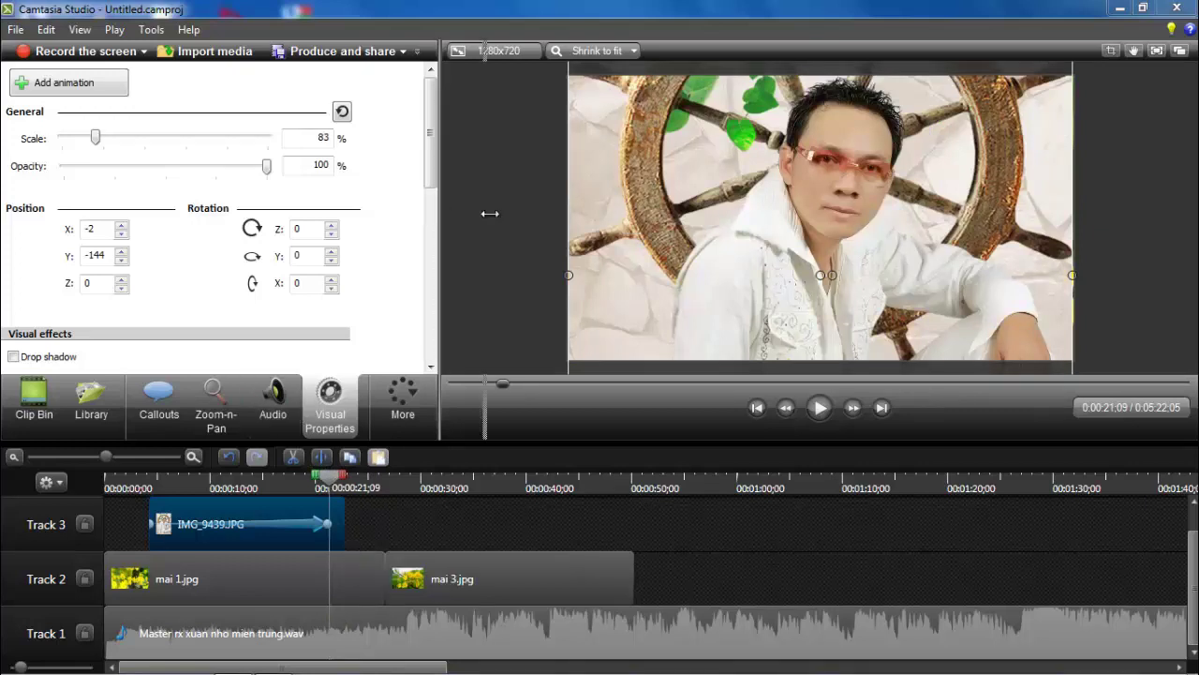
Add Fade transitions to the end and the start of IMG_9439.JPG on Track 3.
{"action": "left_click_drag", "start_coordinate": [490, 214], "coordinate": [485, 215]}
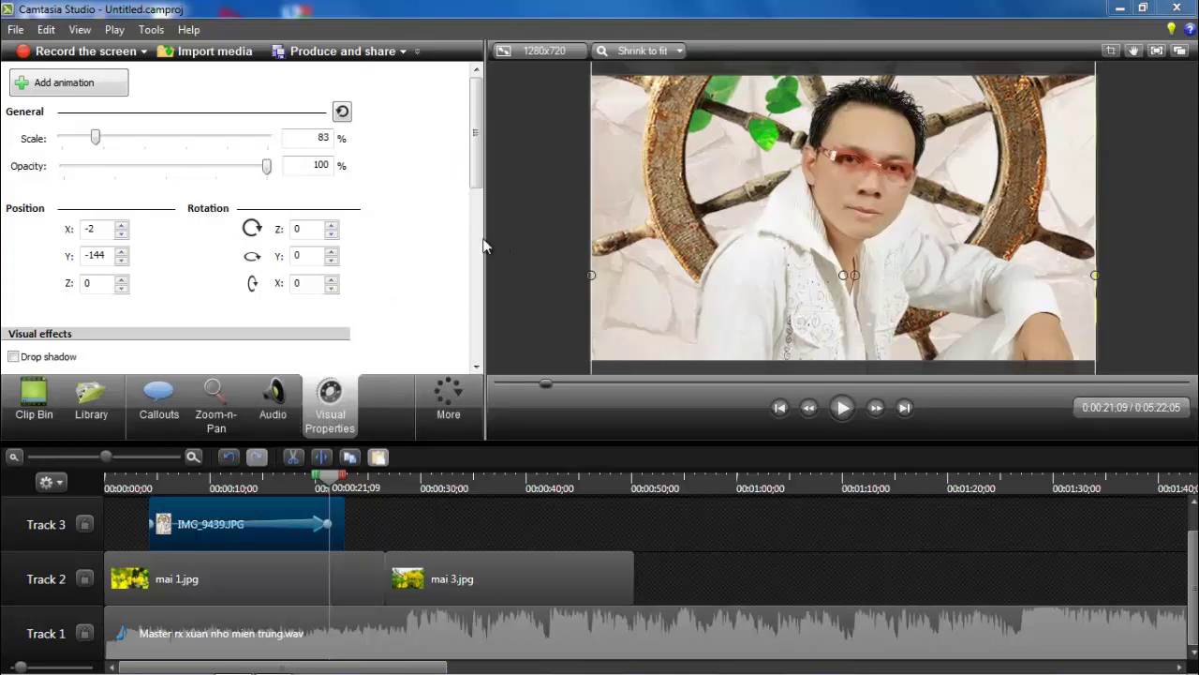
{"action": "scroll", "coordinate": [477, 245], "scroll_direction": "down", "scroll_amount": 1}
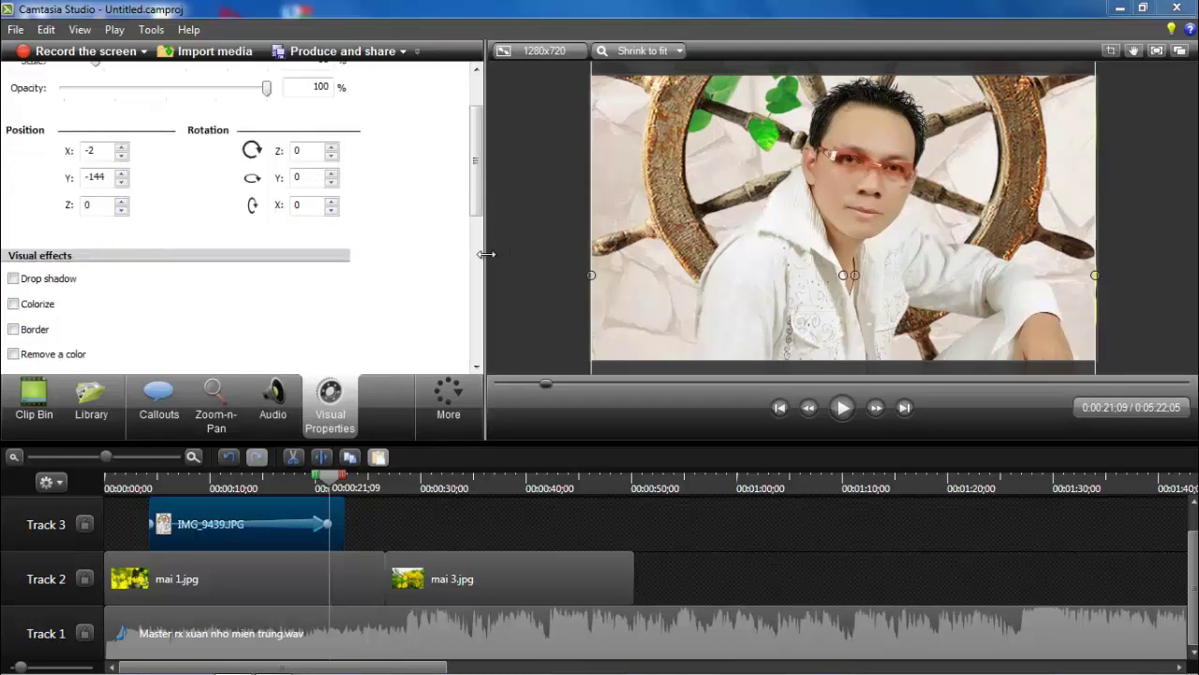
{"action": "left_click_drag", "start_coordinate": [486, 253], "coordinate": [526, 260]}
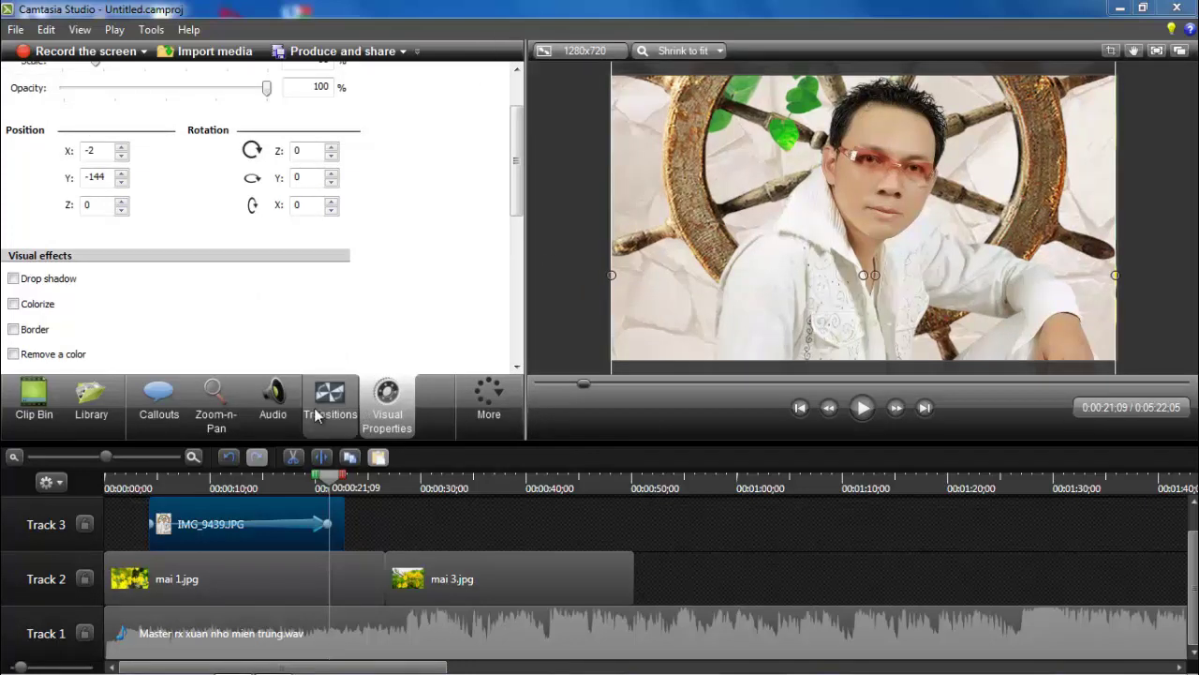
{"action": "left_click", "coordinate": [328, 403]}
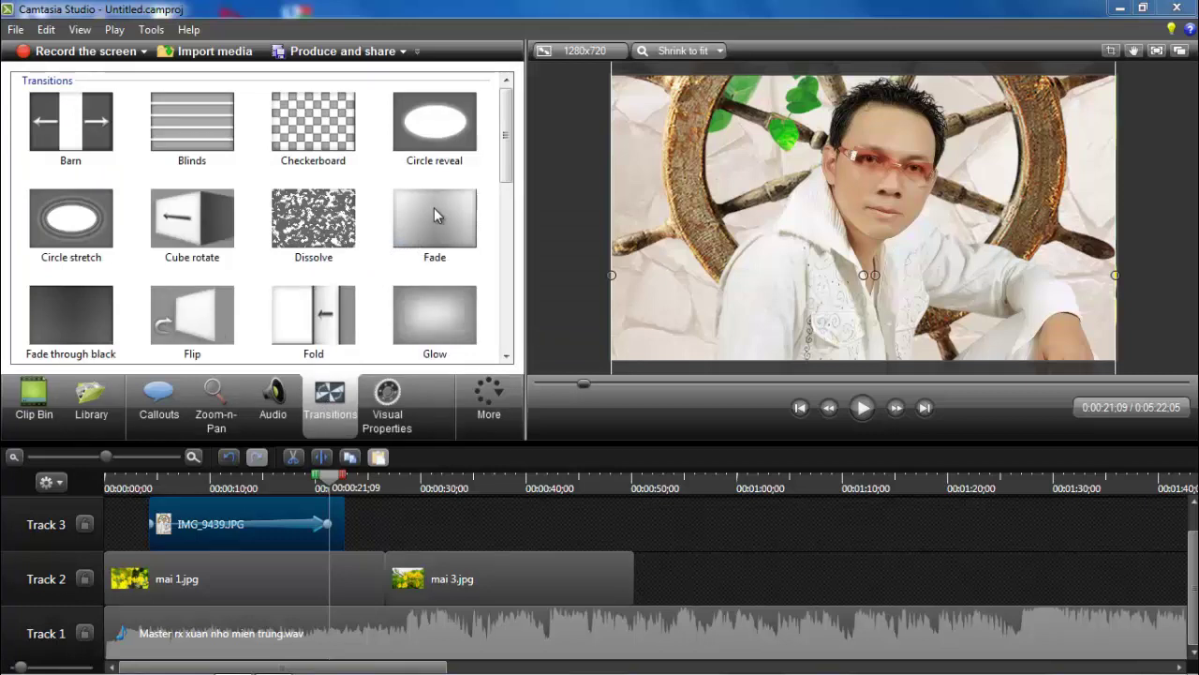
{"action": "left_click_drag", "start_coordinate": [434, 214], "coordinate": [335, 527]}
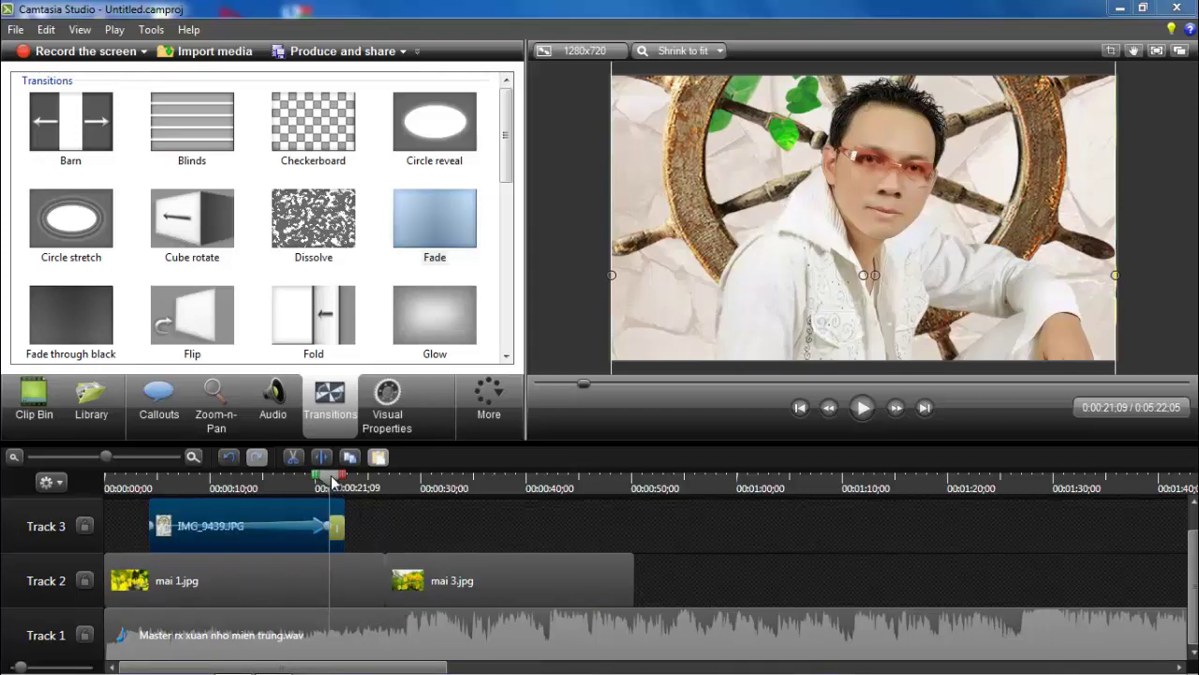
{"action": "left_click_drag", "start_coordinate": [332, 480], "coordinate": [131, 486]}
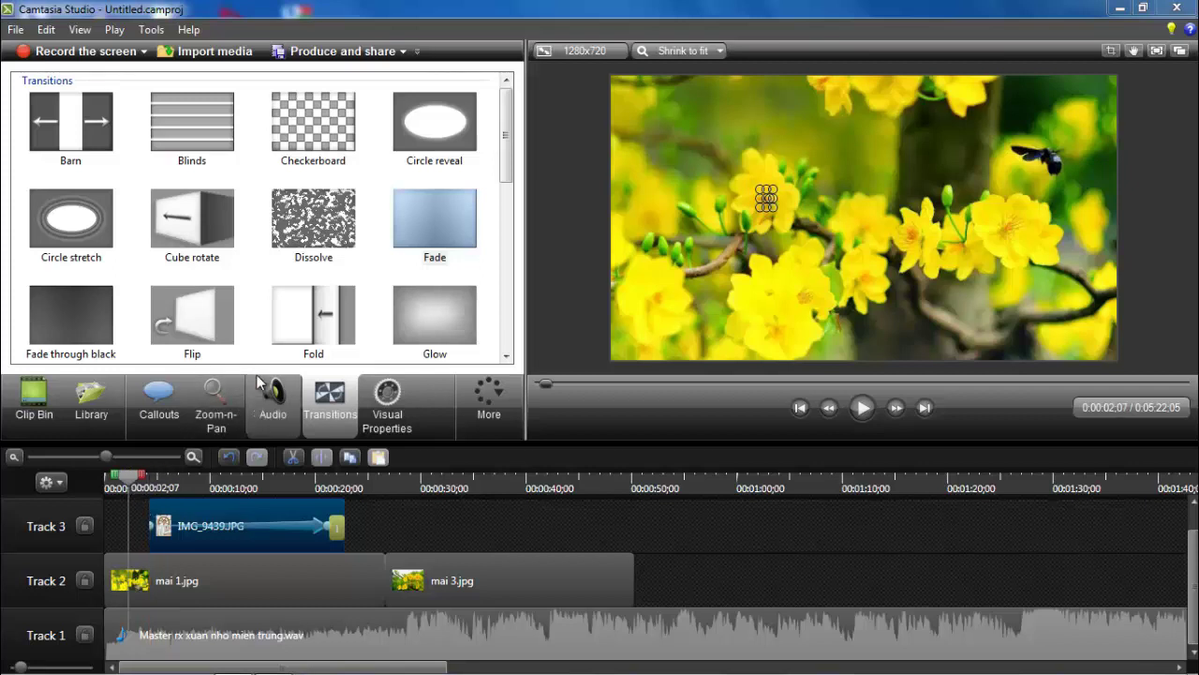
{"action": "mouse_move", "coordinate": [429, 229]}
{"action": "left_mouse_down"}
{"action": "mouse_move", "coordinate": [191, 536]}
{"action": "mouse_move", "coordinate": [154, 513]}
{"action": "left_mouse_up"}
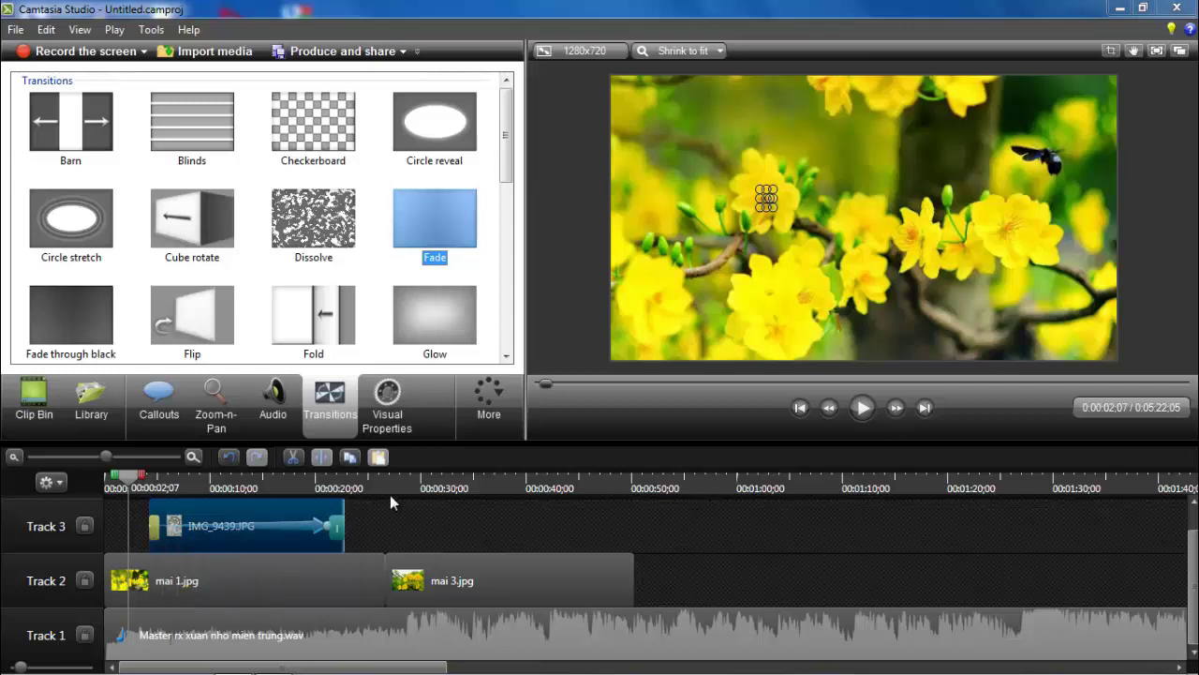
Play back the faded clip and adjust IMG_9439.JPG's animation to end just before the closing Fade.
{"action": "left_click", "coordinate": [861, 409]}
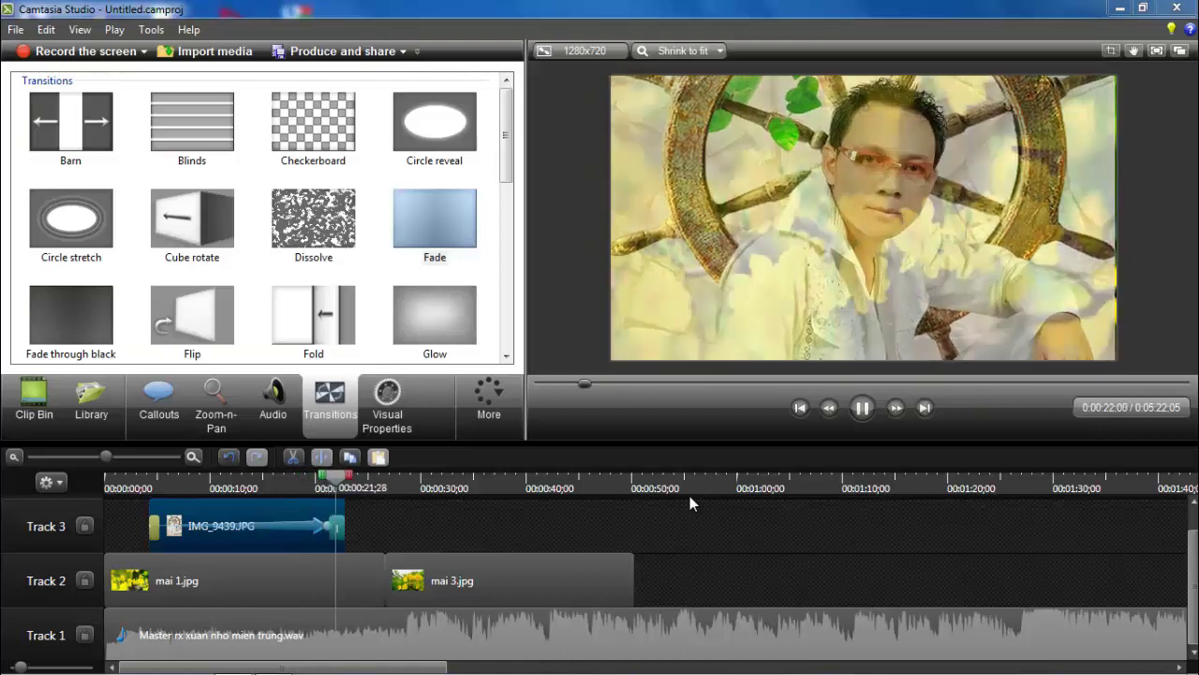
{"action": "left_click", "coordinate": [862, 406]}
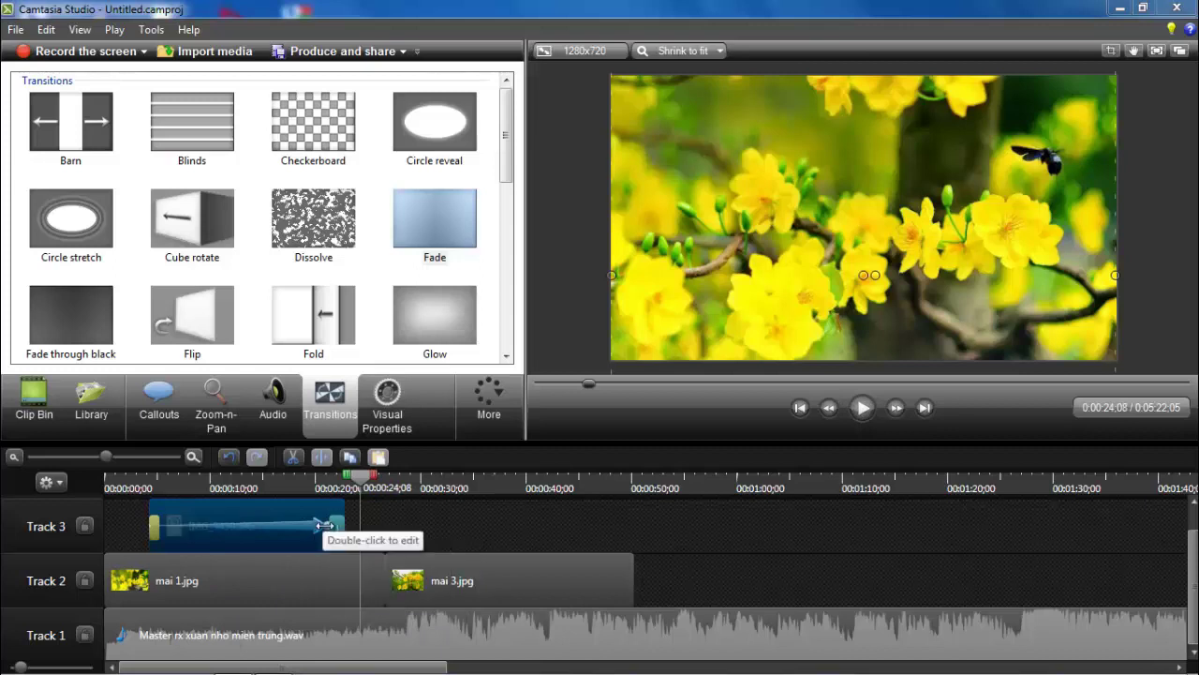
{"action": "left_click_drag", "start_coordinate": [321, 525], "coordinate": [326, 527]}
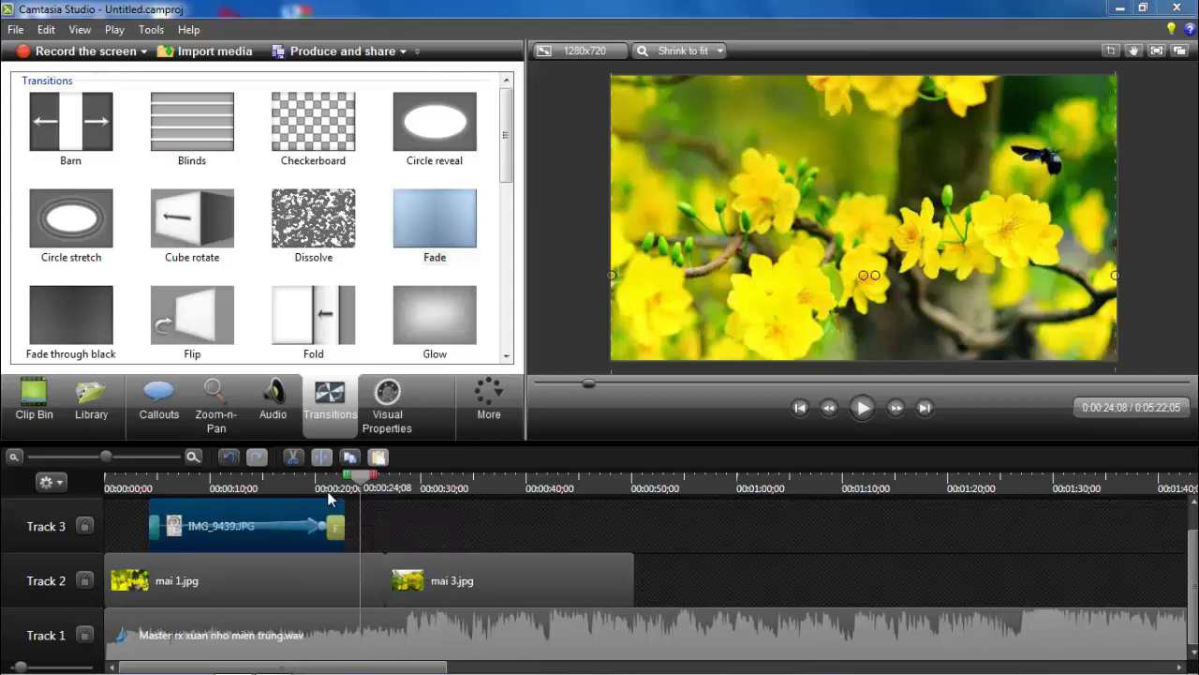
Play the ending of IMG_9439.JPG from about 19 seconds to check its closing Fade.
{"action": "left_click_drag", "start_coordinate": [328, 489], "coordinate": [306, 489]}
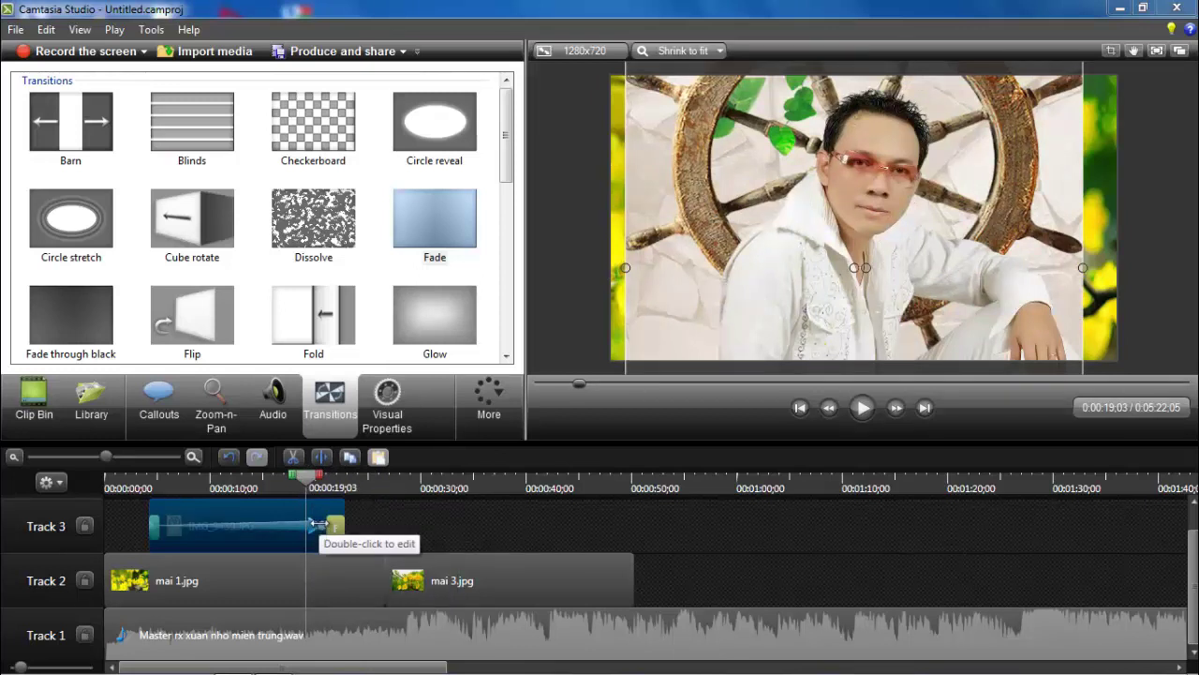
{"action": "left_click", "coordinate": [862, 408]}
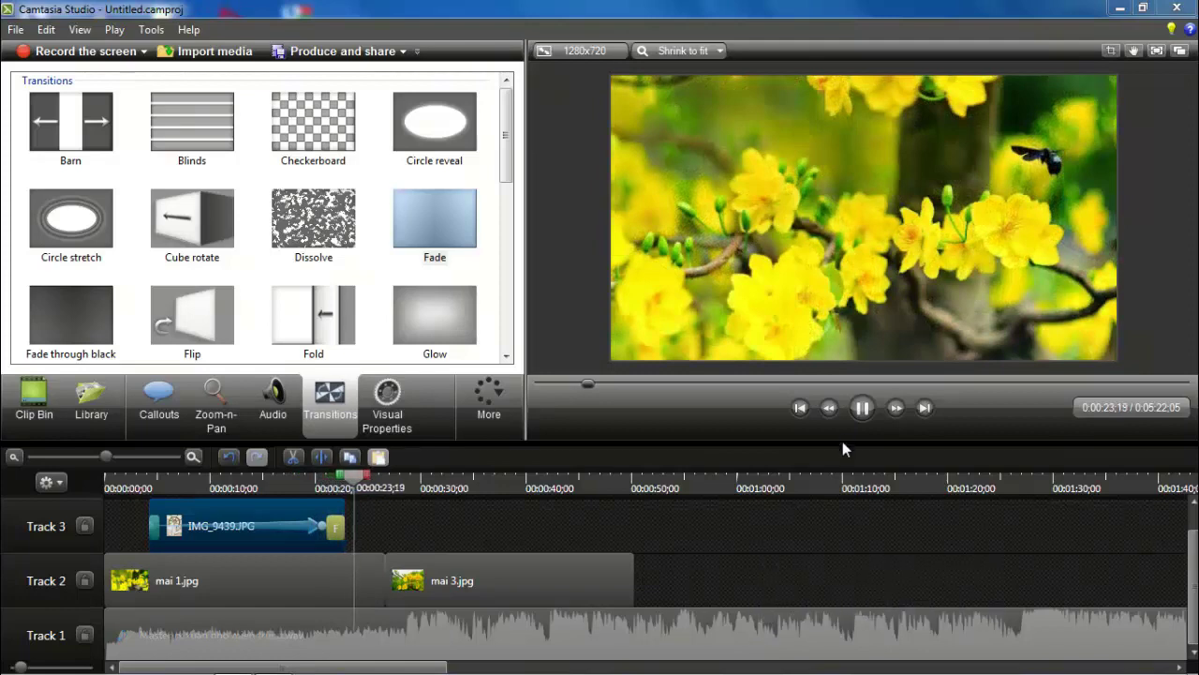
{"action": "left_click", "coordinate": [862, 408]}
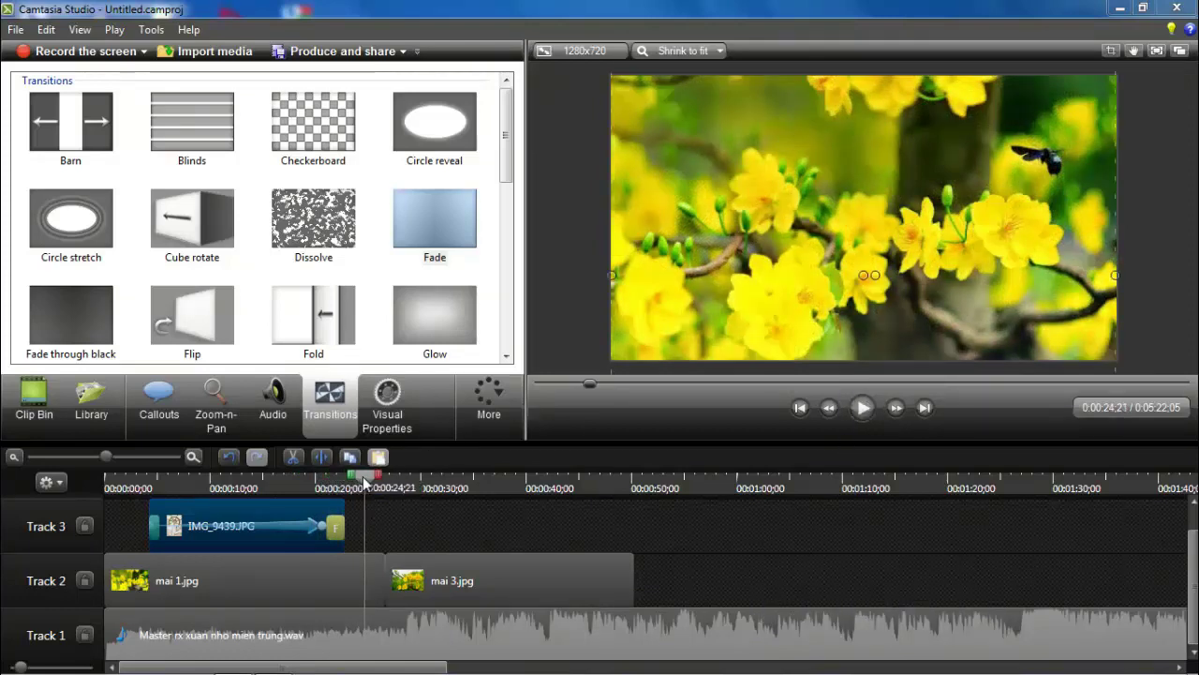
{"action": "left_click_drag", "start_coordinate": [365, 479], "coordinate": [305, 484]}
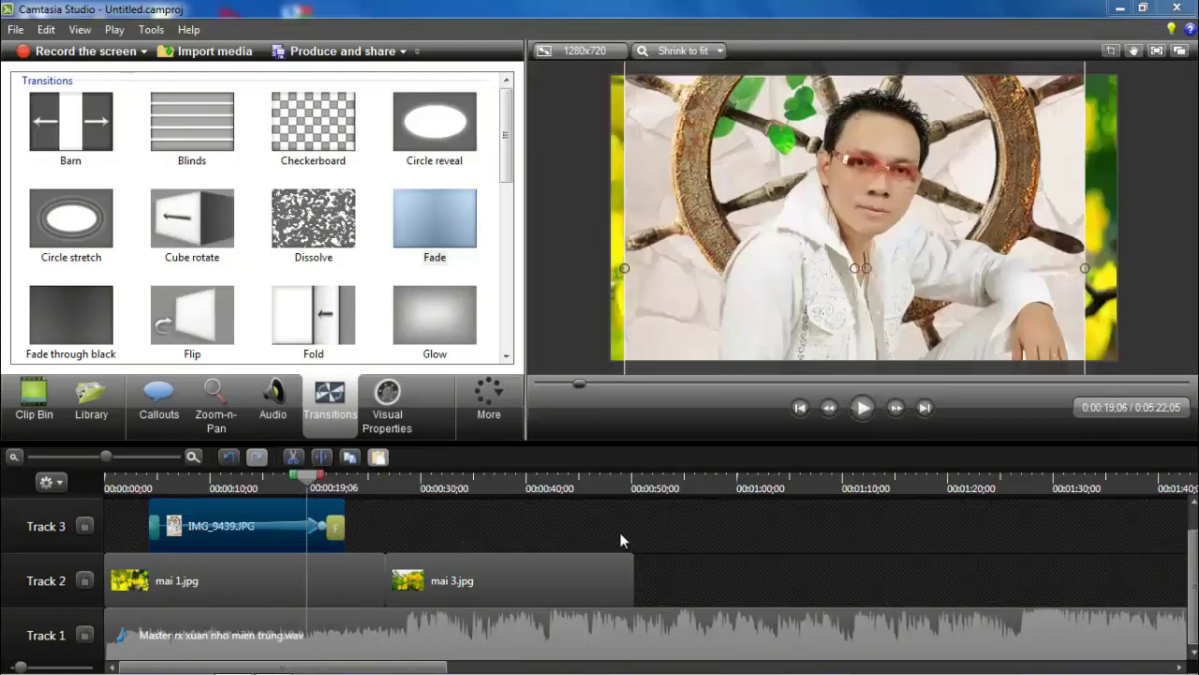
Add IMG_9426.JPG to Track 3 directly after IMG_9439.JPG, with a duration of 19 seconds.
{"action": "left_click_drag", "start_coordinate": [1195, 560], "coordinate": [1195, 522]}
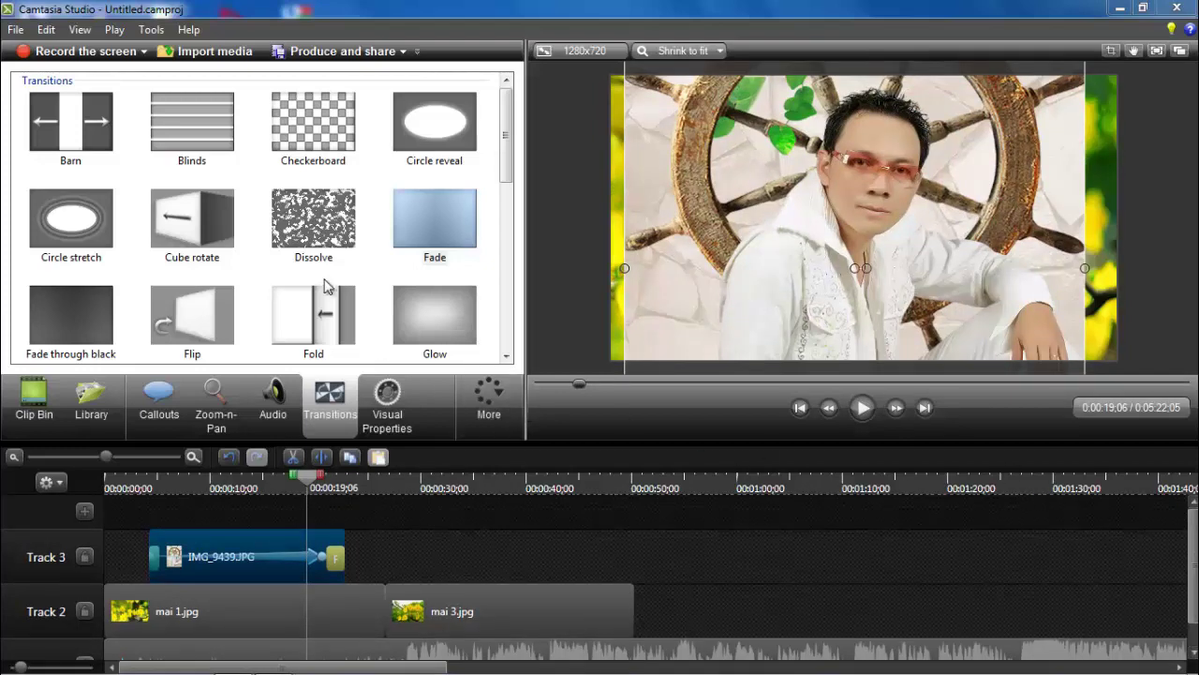
{"action": "left_click", "coordinate": [29, 398]}
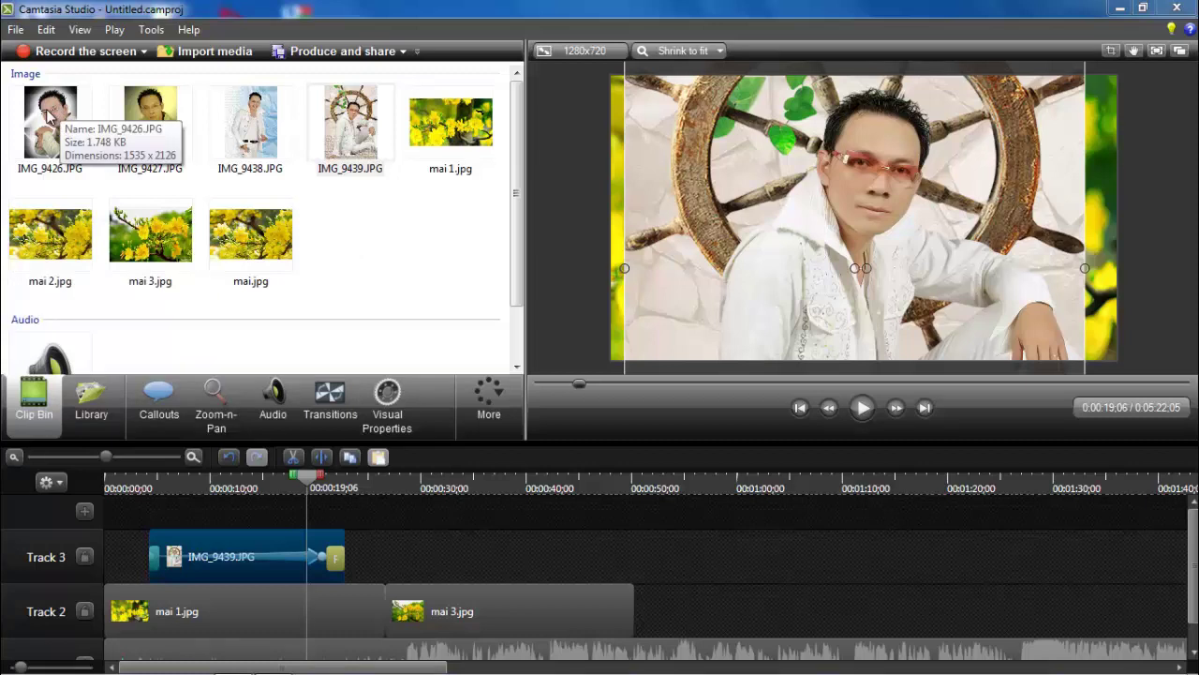
{"action": "left_click_drag", "start_coordinate": [49, 112], "coordinate": [583, 553]}
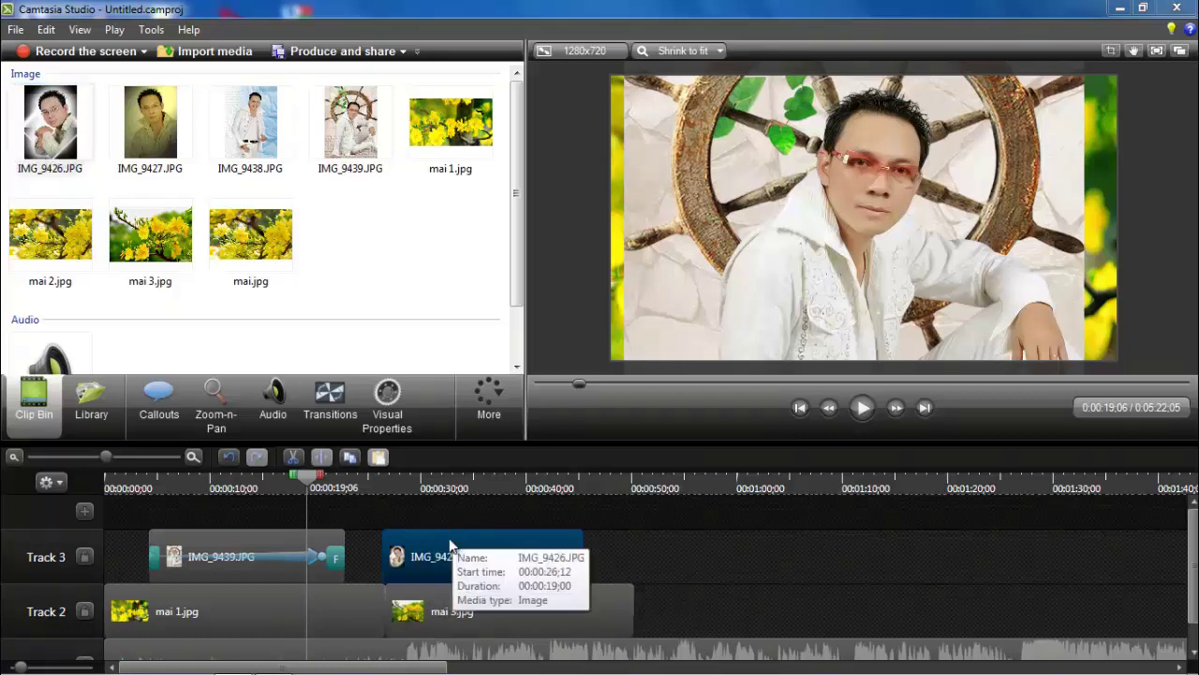
{"action": "left_click_drag", "start_coordinate": [450, 547], "coordinate": [418, 547]}
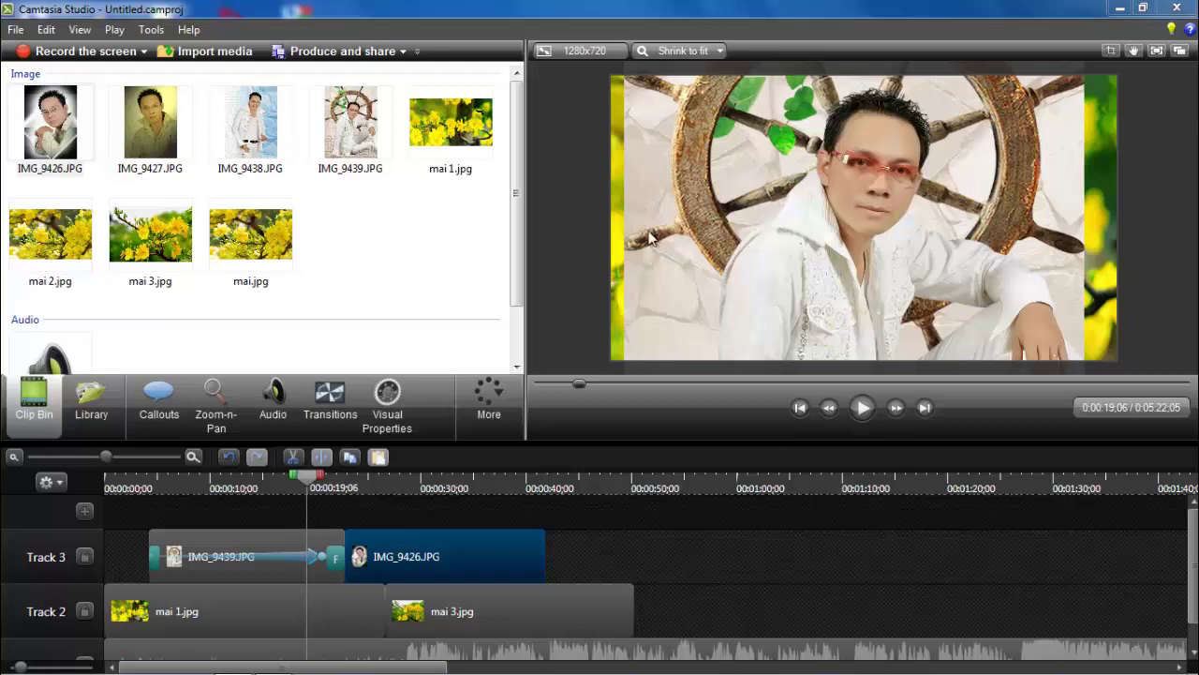
Shrink IMG_9426.JPG to 2% scale on a flower at X 95, Y 138, and dismiss the Windows color scheme prompt.
{"action": "left_click_drag", "start_coordinate": [310, 479], "coordinate": [414, 491]}
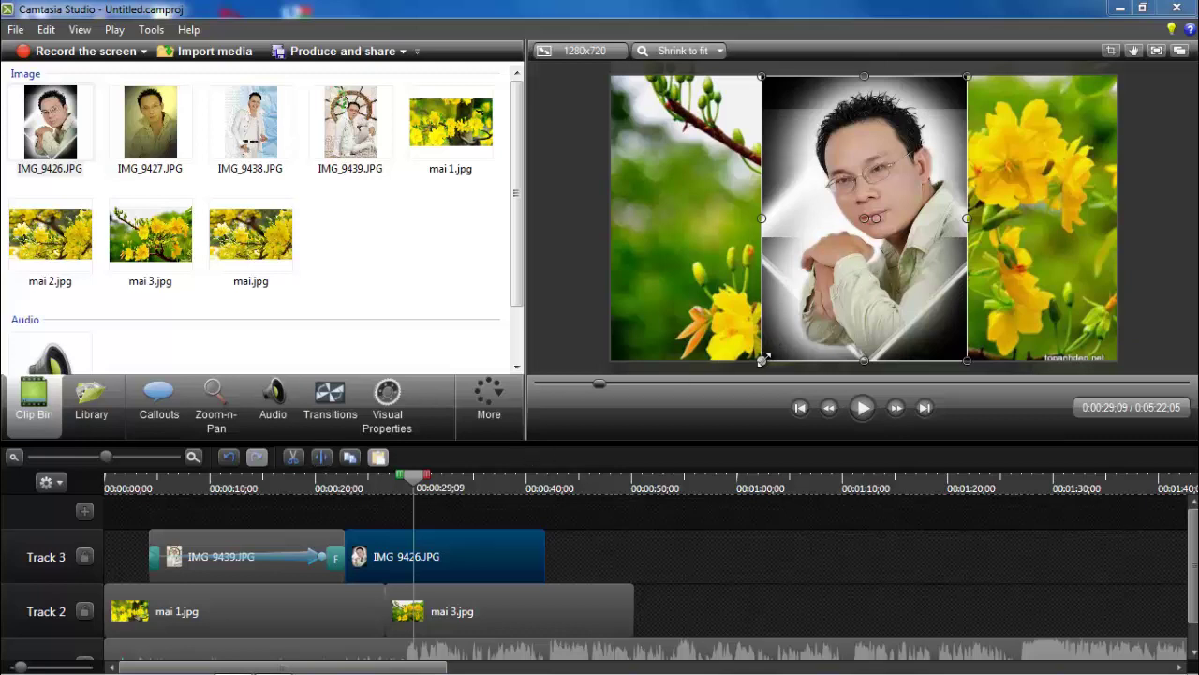
{"action": "left_click_drag", "start_coordinate": [762, 359], "coordinate": [877, 36]}
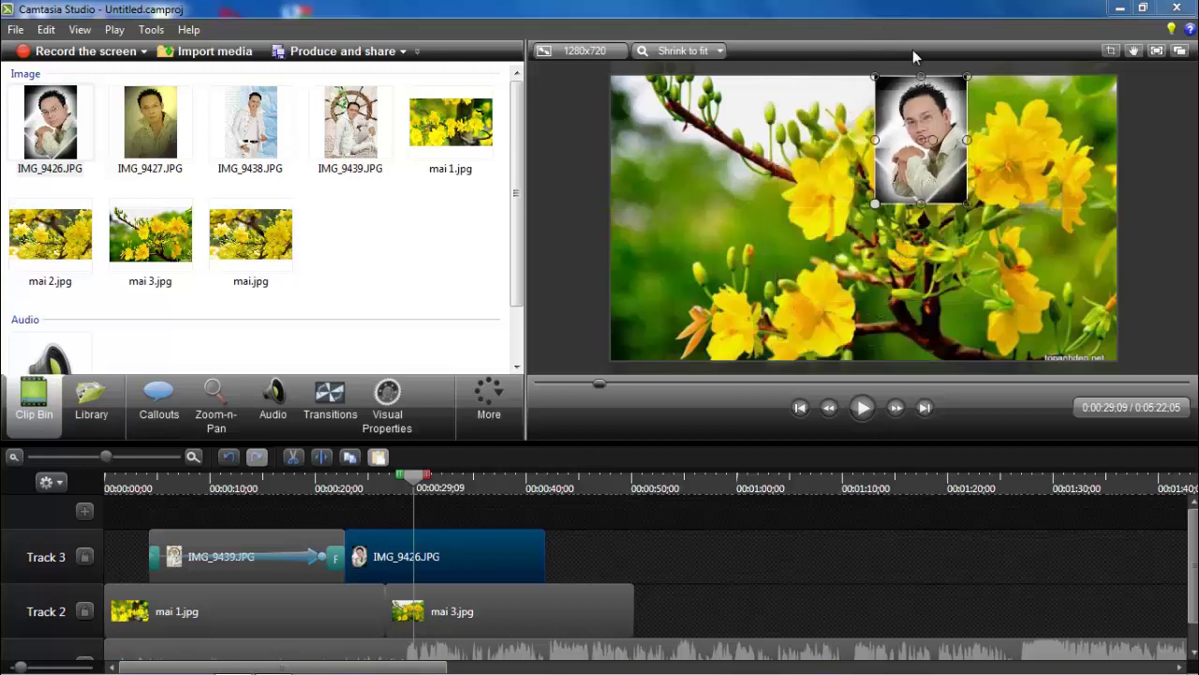
{"action": "left_click_drag", "start_coordinate": [967, 75], "coordinate": [888, 184]}
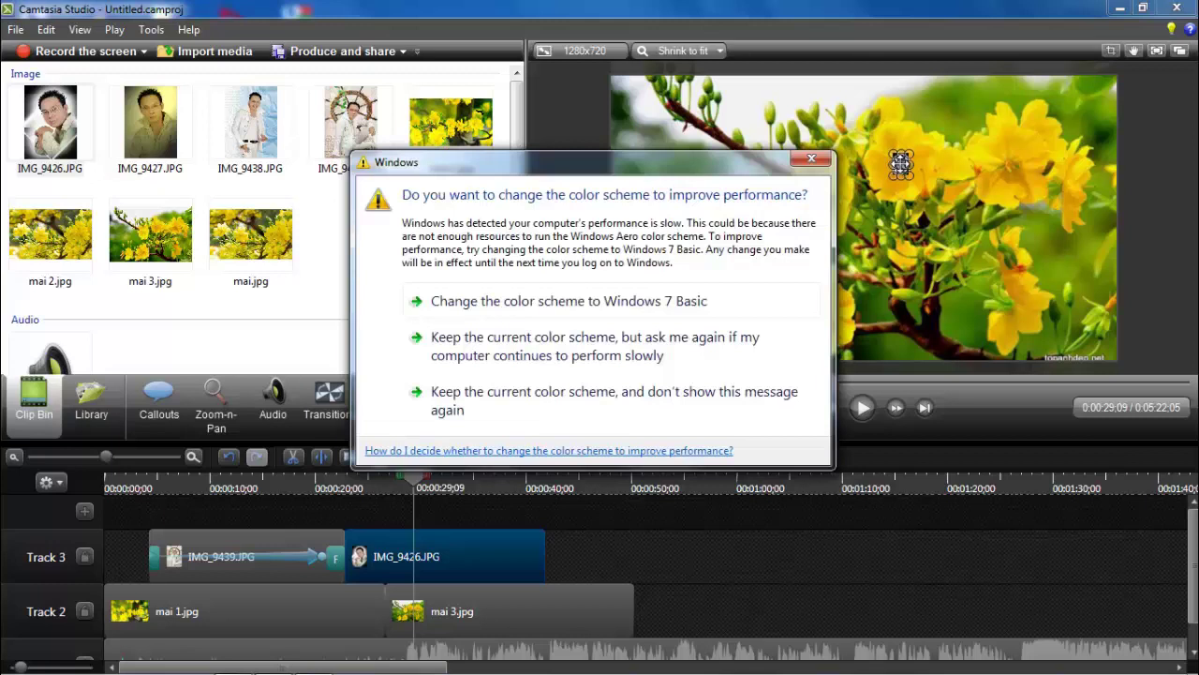
{"action": "left_click", "coordinate": [811, 158]}
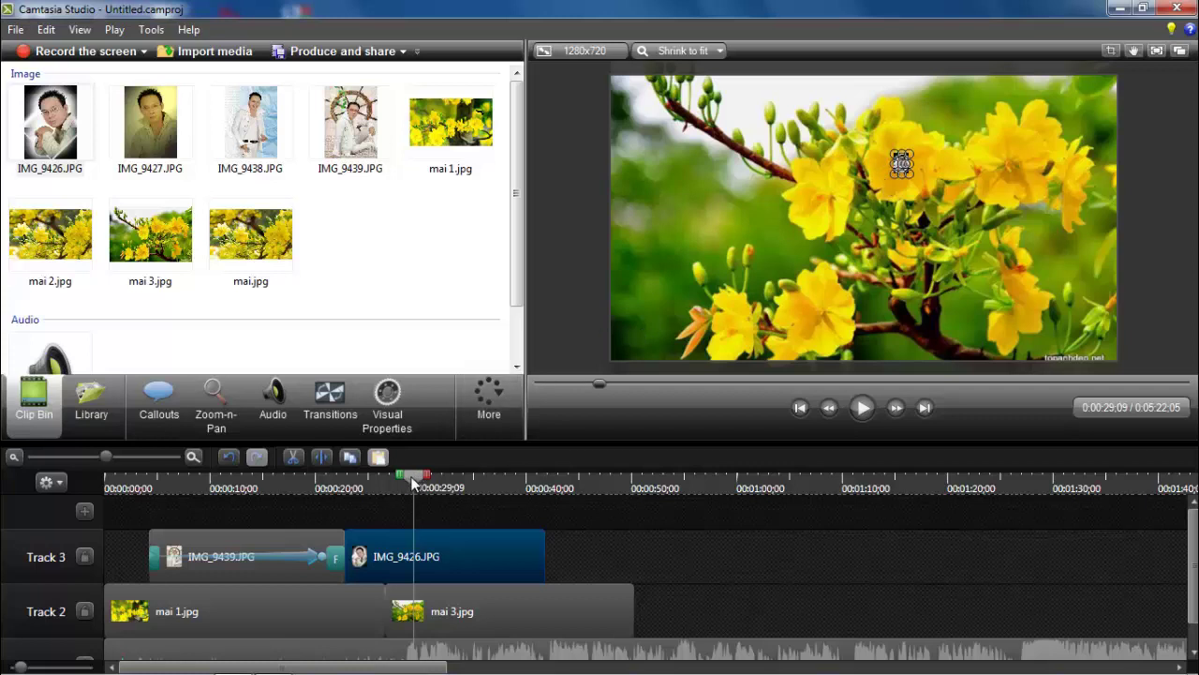
Add a visual animation at the start of IMG_9426.JPG and stretch it to about 39 seconds, near the clip's end.
{"action": "left_click_drag", "start_coordinate": [372, 485], "coordinate": [352, 480]}
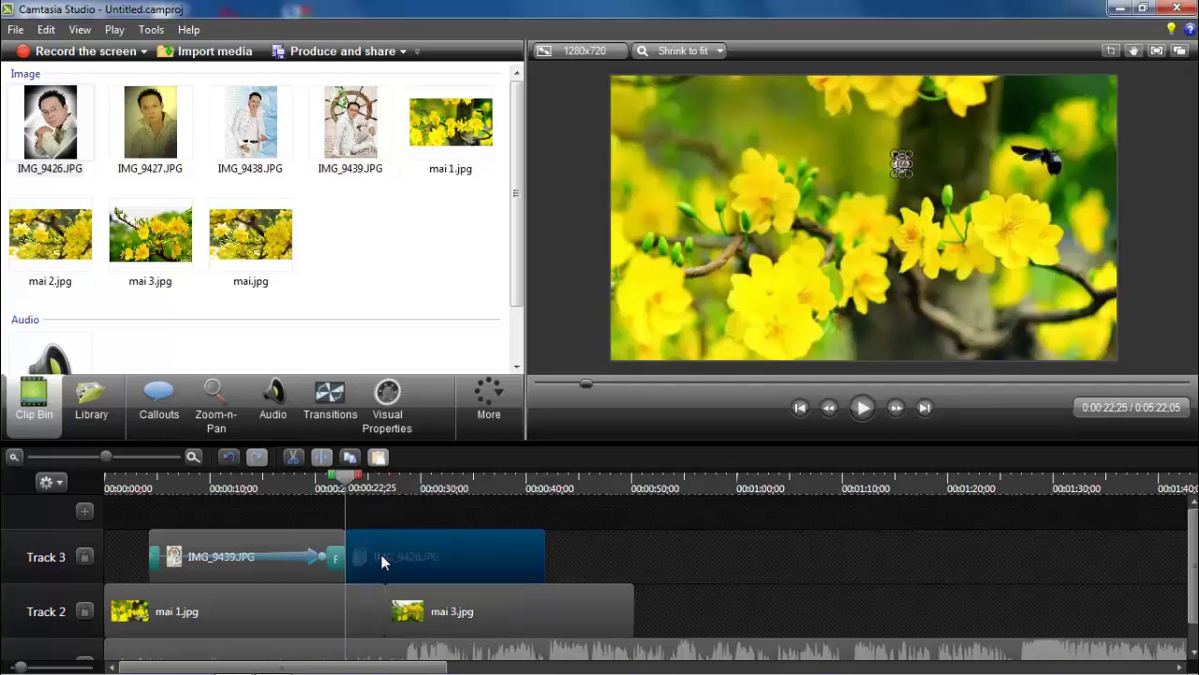
{"action": "left_click", "coordinate": [388, 403]}
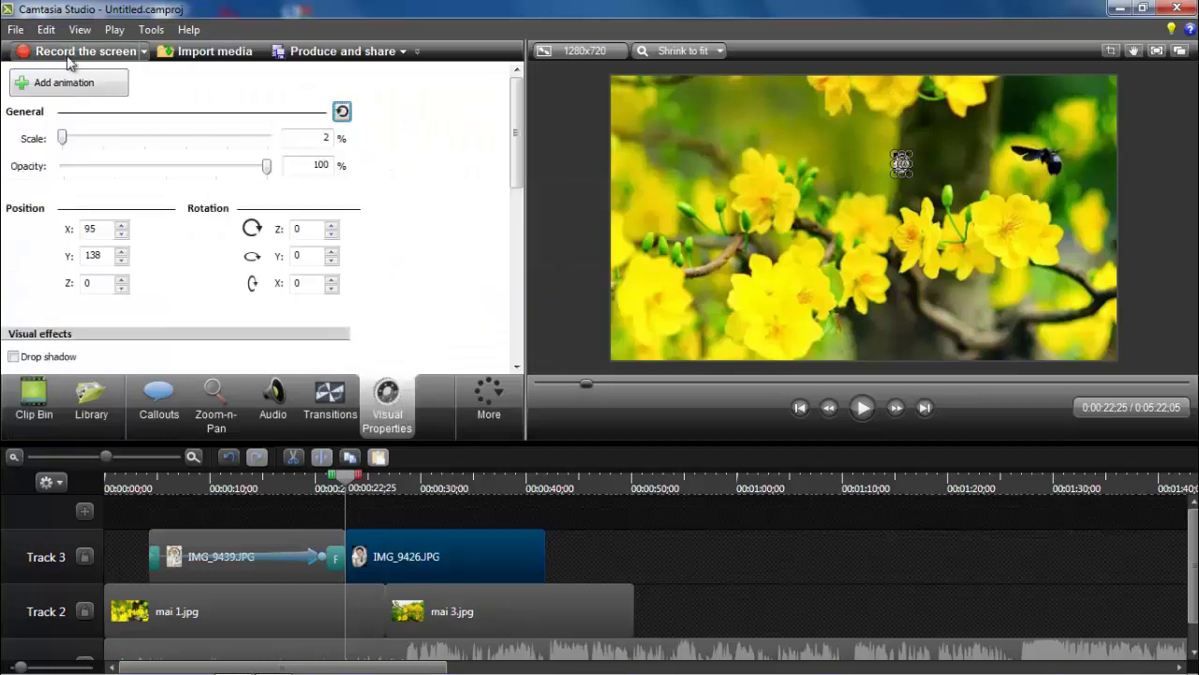
{"action": "left_click", "coordinate": [61, 87]}
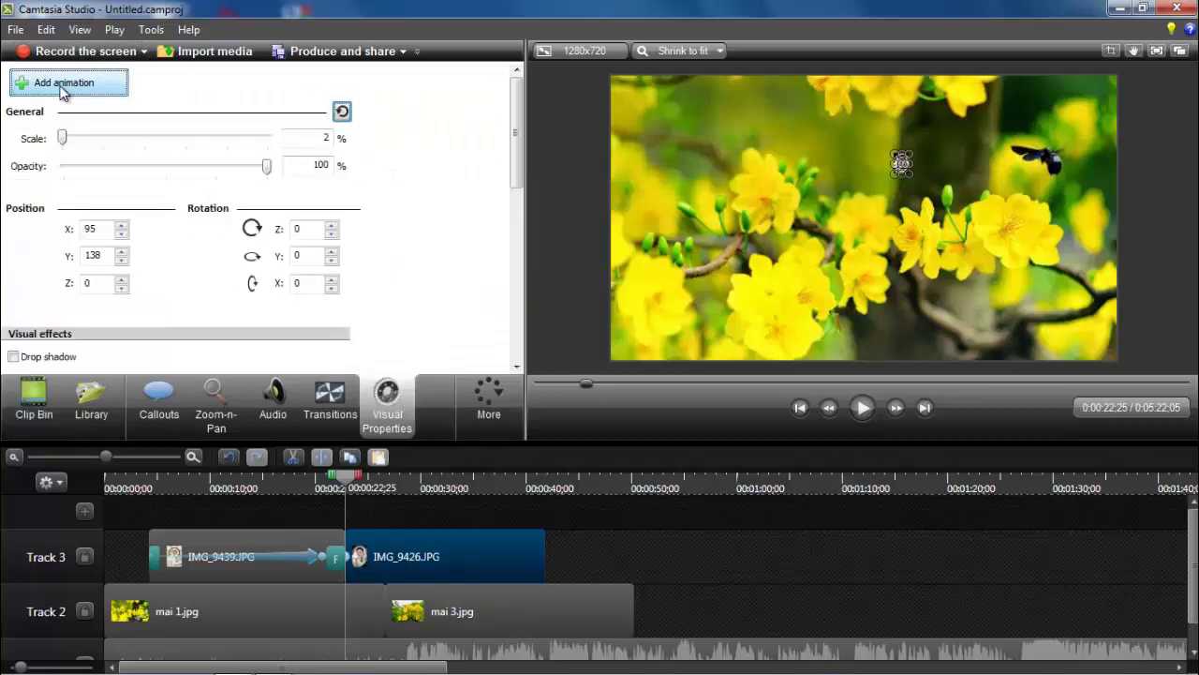
{"action": "left_click", "coordinate": [360, 554]}
{"action": "left_click_drag", "start_coordinate": [359, 554], "coordinate": [520, 557]}
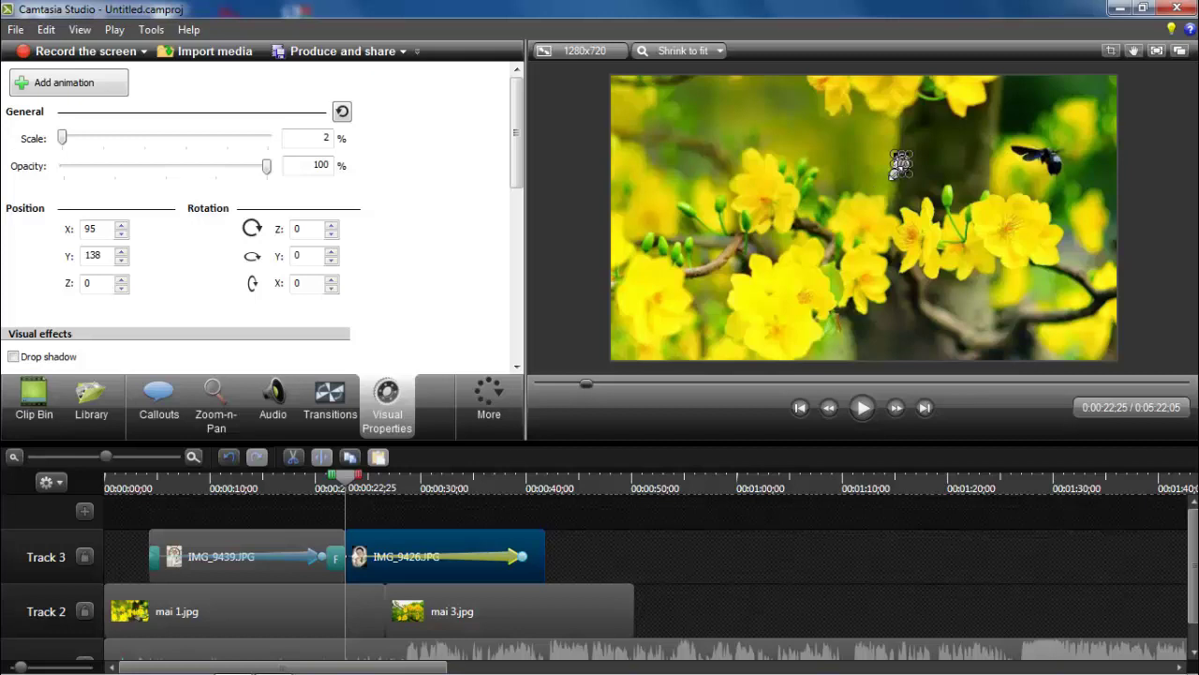
Enlarge IMG_9426.JPG at its animation's start to 41% scale near the canvas center, at X -31, Y -36, and scrub through the result.
{"action": "left_click_drag", "start_coordinate": [901, 164], "coordinate": [749, 407]}
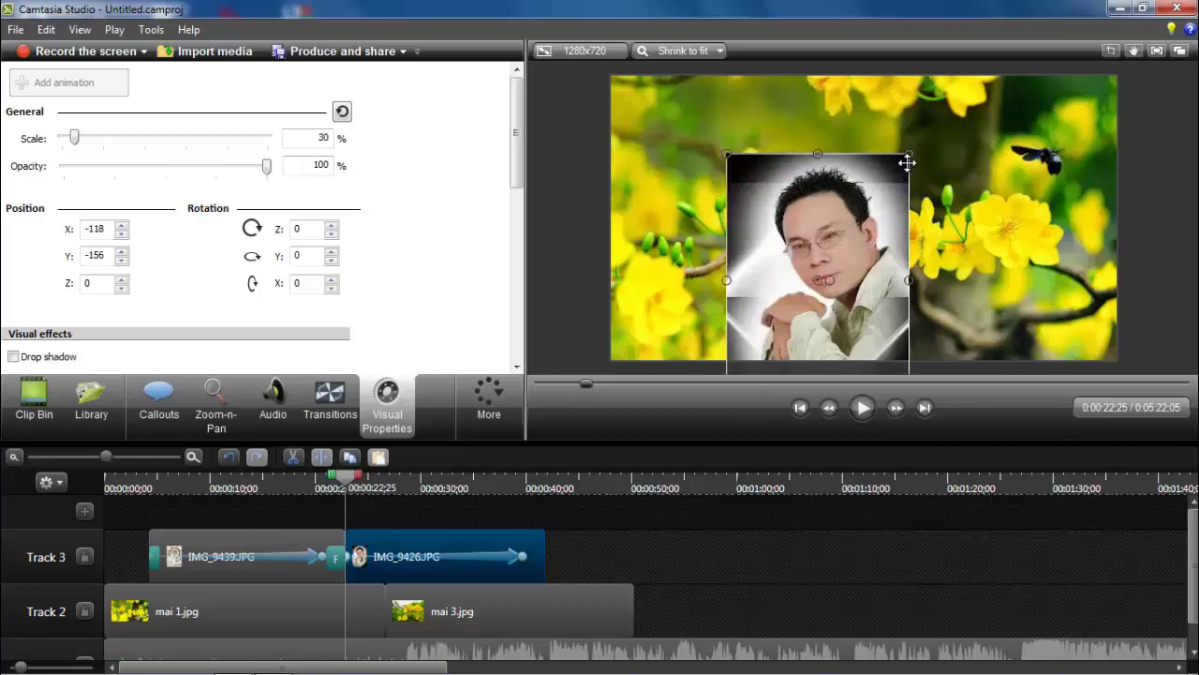
{"action": "left_click_drag", "start_coordinate": [908, 154], "coordinate": [976, 113]}
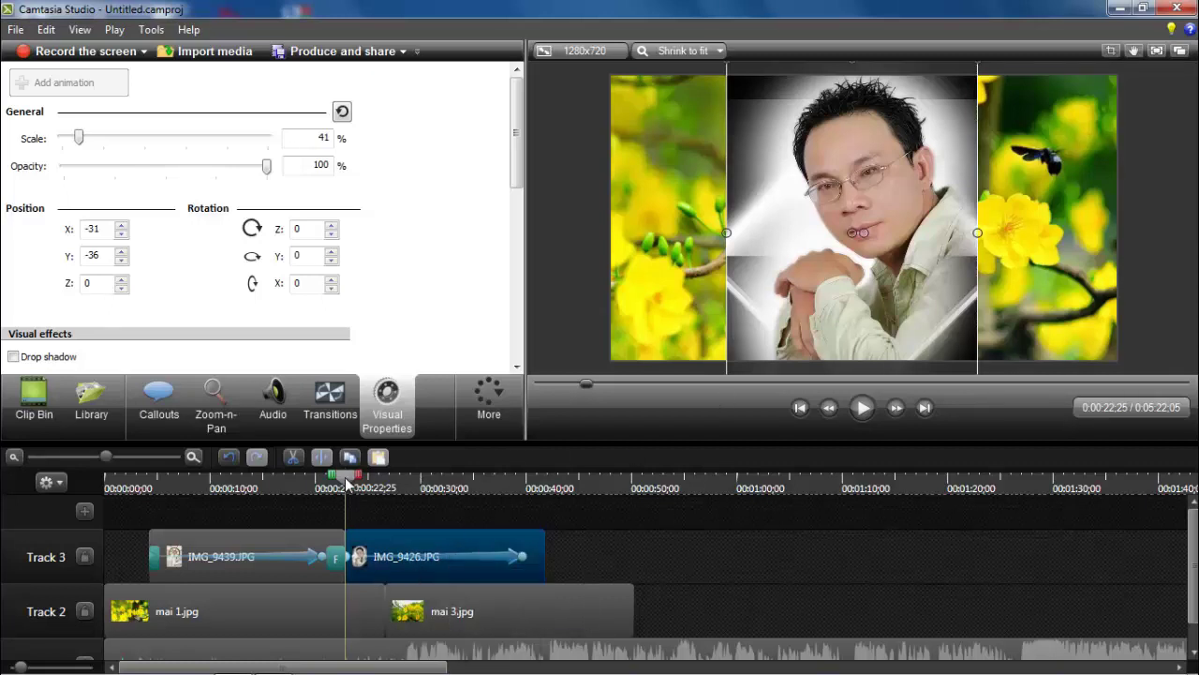
{"action": "left_click_drag", "start_coordinate": [348, 481], "coordinate": [327, 482]}
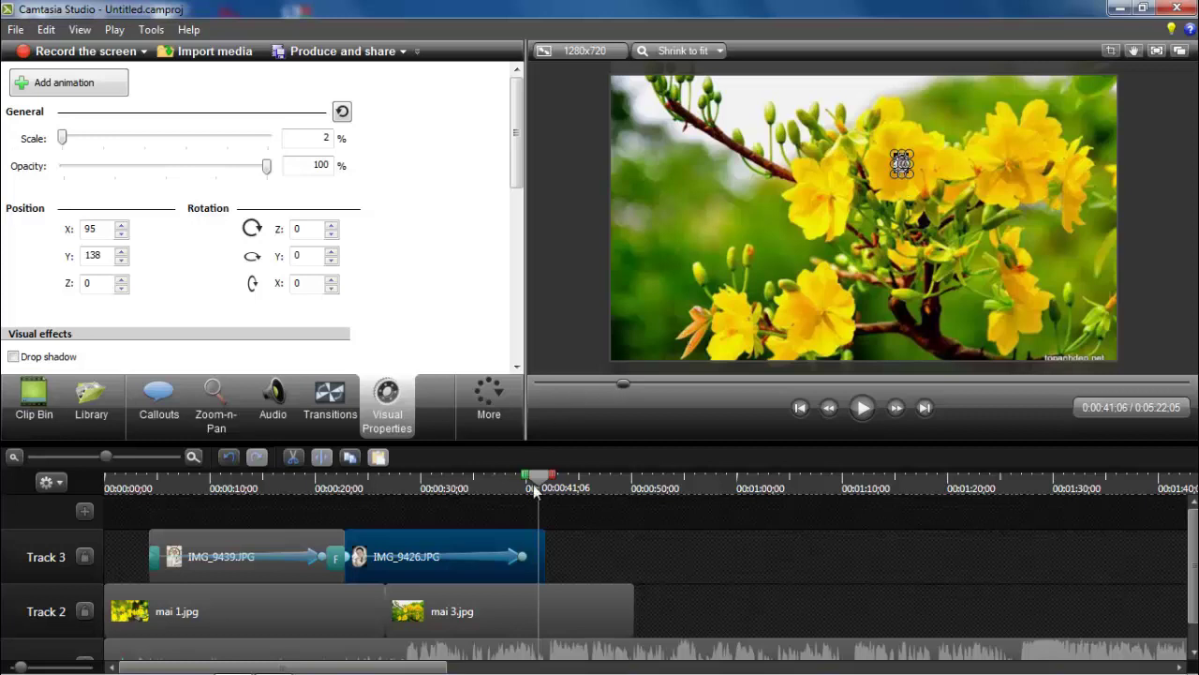
Add a Fade transition at the end of IMG_9426.JPG on Track 3 and lengthen it slightly.
{"action": "left_click_drag", "start_coordinate": [539, 478], "coordinate": [478, 478]}
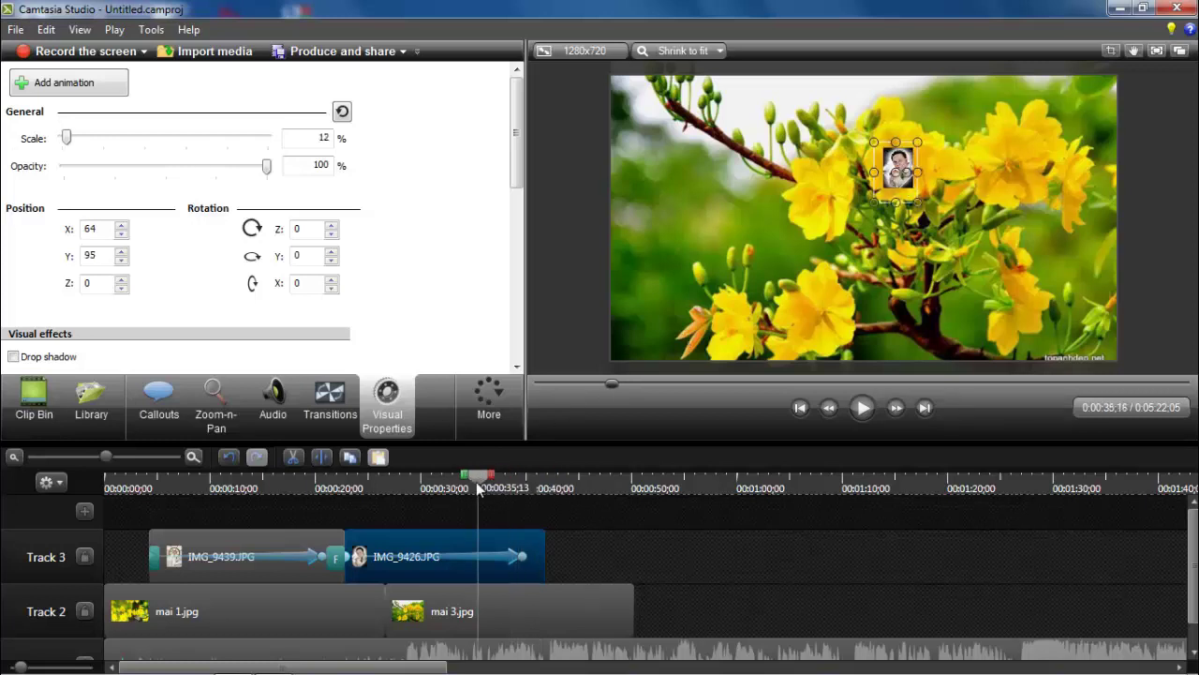
{"action": "left_click", "coordinate": [331, 399]}
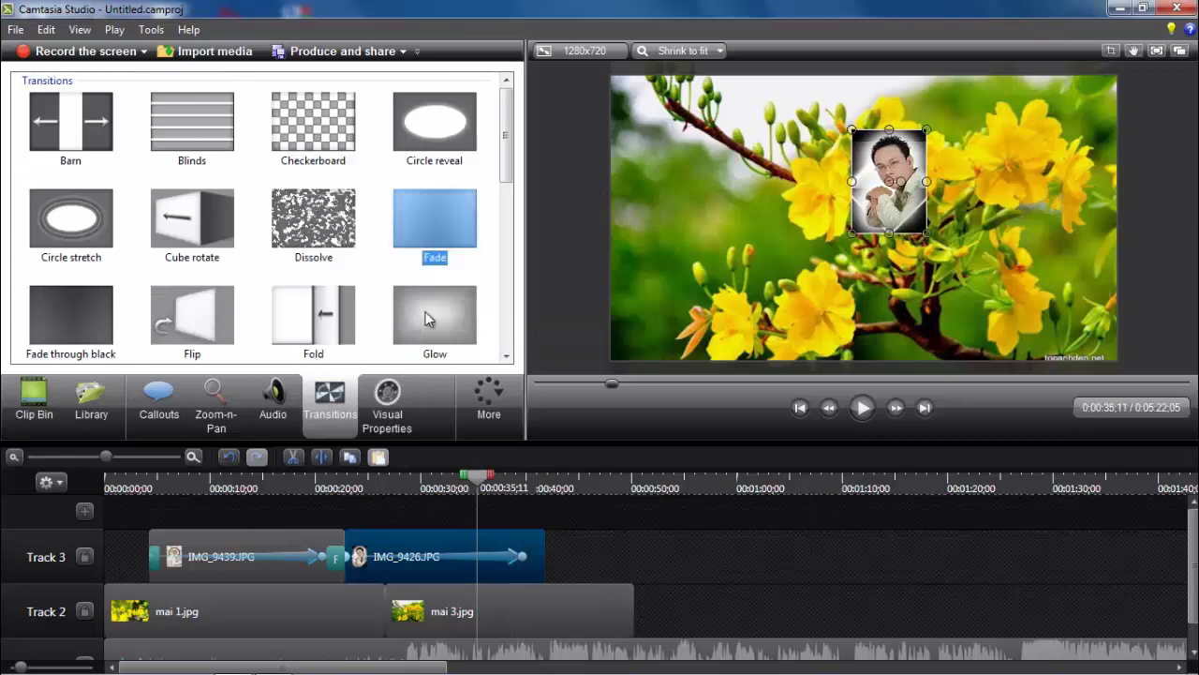
{"action": "left_click_drag", "start_coordinate": [426, 319], "coordinate": [529, 415]}
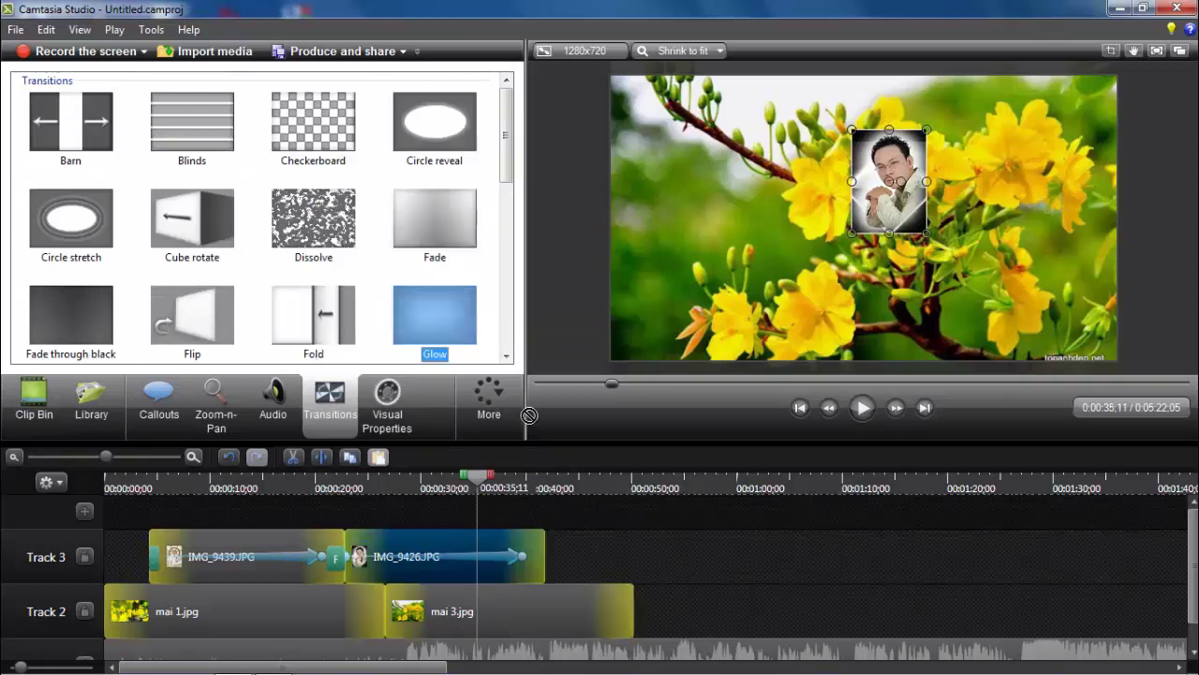
{"action": "left_click_drag", "start_coordinate": [452, 321], "coordinate": [437, 317]}
{"action": "left_click_drag", "start_coordinate": [431, 214], "coordinate": [559, 466]}
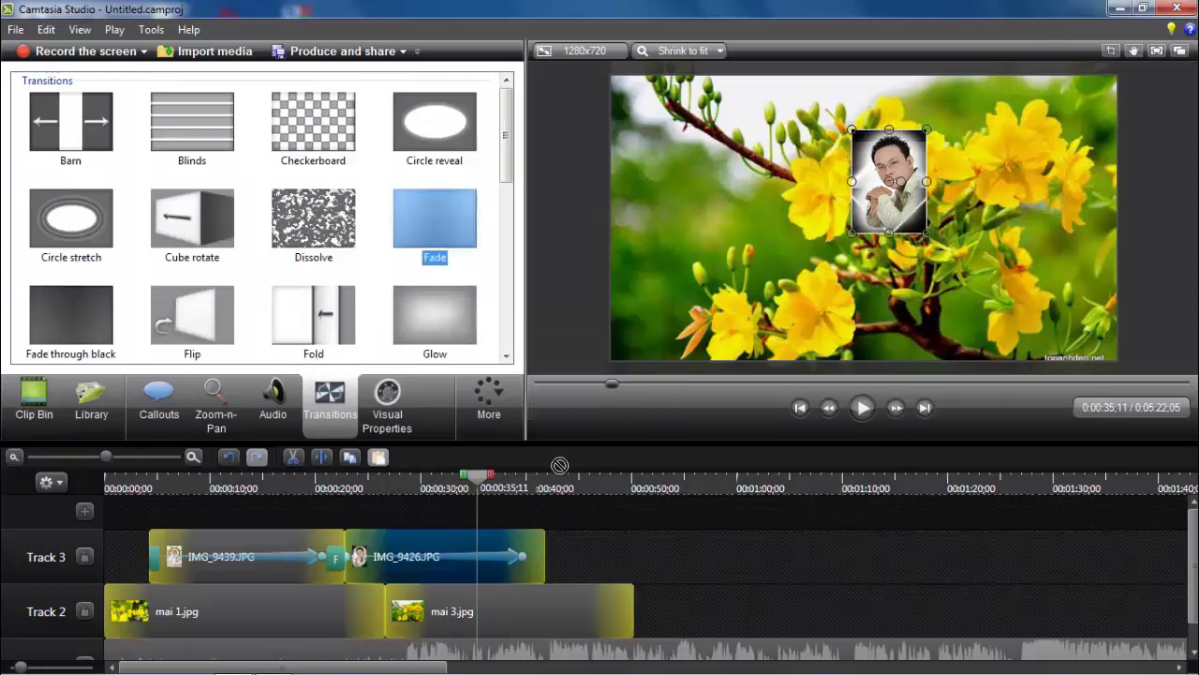
{"action": "left_click_drag", "start_coordinate": [545, 554], "coordinate": [539, 561]}
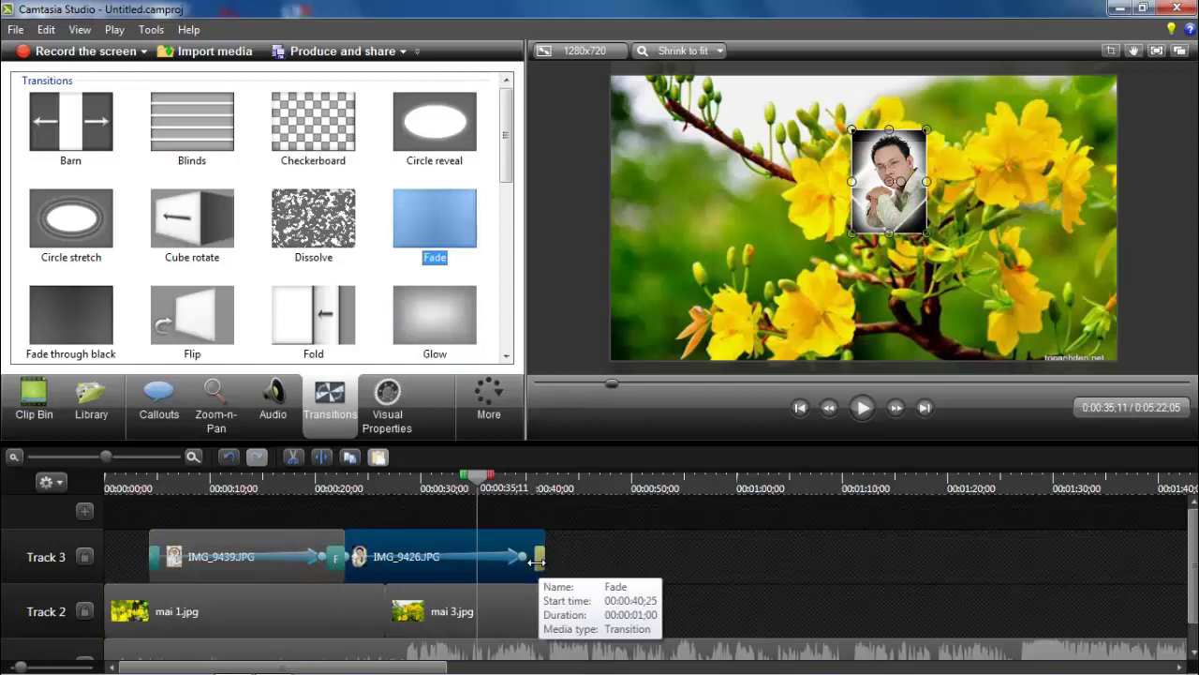
{"action": "left_click", "coordinate": [535, 561]}
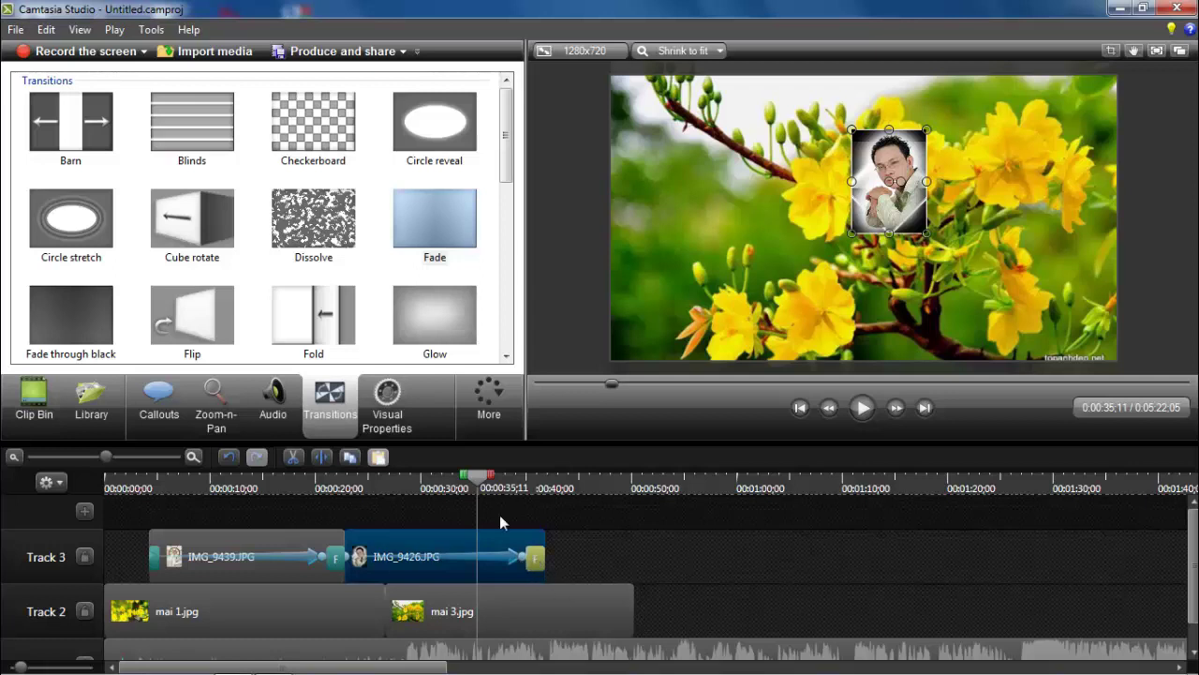
Separate IMG_9426.JPG from IMG_9439.JPG, add a Fade transition at its start, and place it directly after IMG_9439.JPG again.
{"action": "left_click_drag", "start_coordinate": [422, 538], "coordinate": [439, 548]}
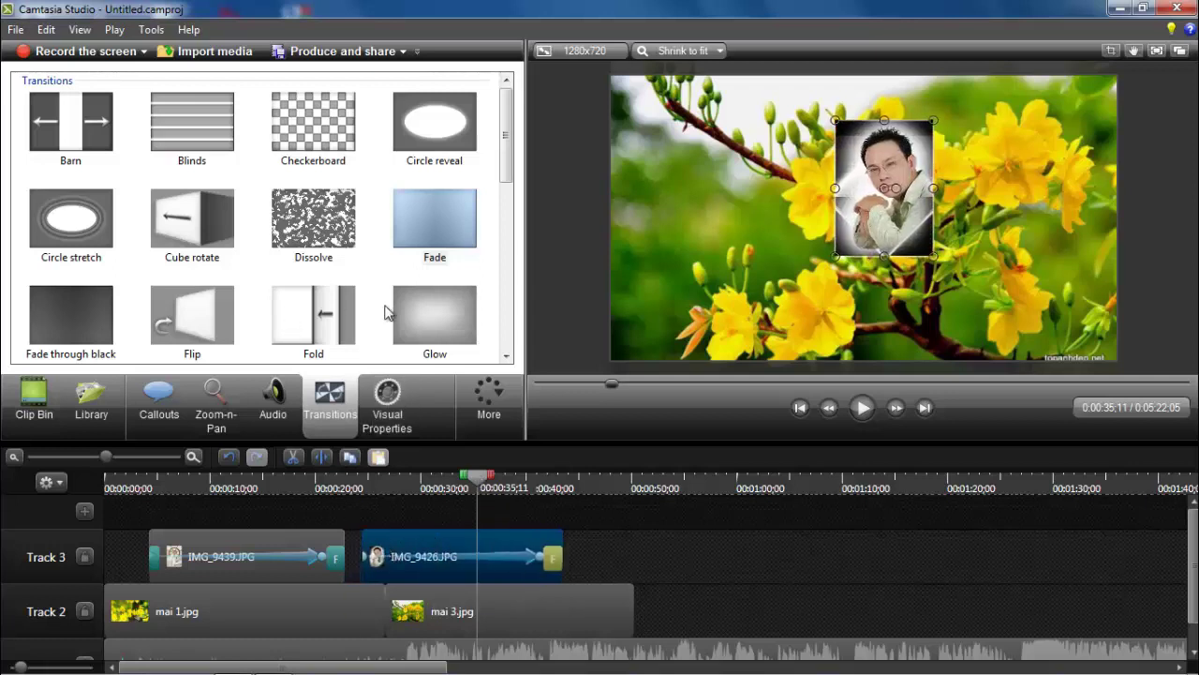
{"action": "left_click_drag", "start_coordinate": [430, 192], "coordinate": [390, 457]}
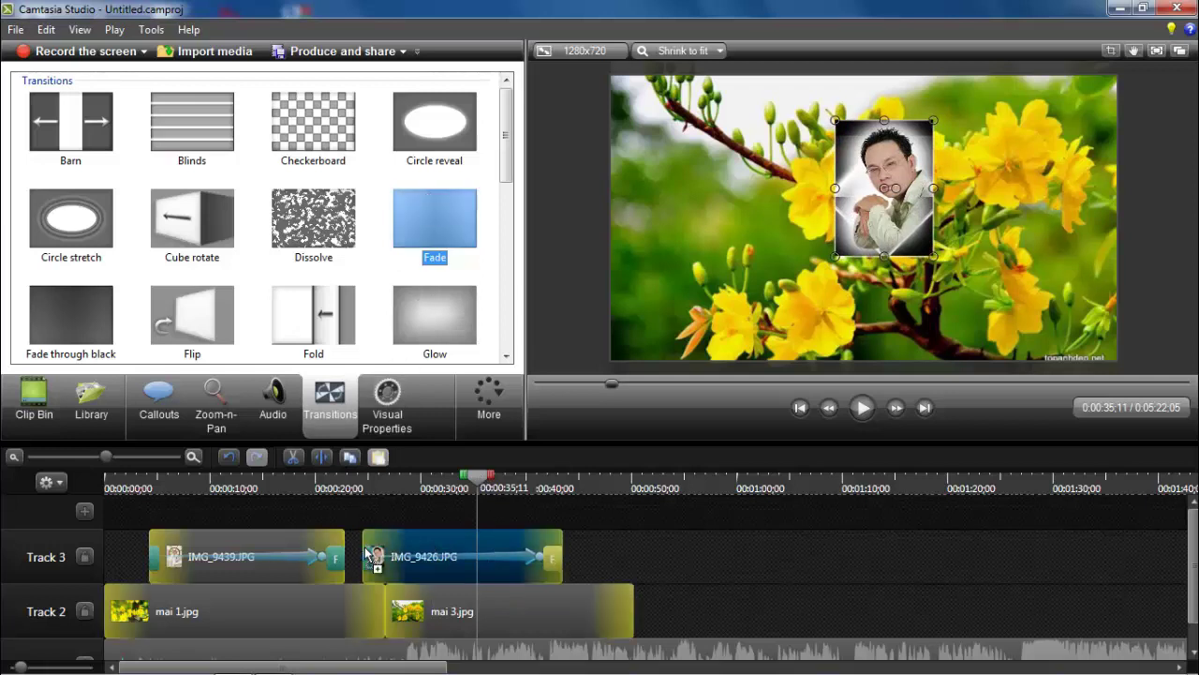
{"action": "left_click_drag", "start_coordinate": [370, 559], "coordinate": [372, 558]}
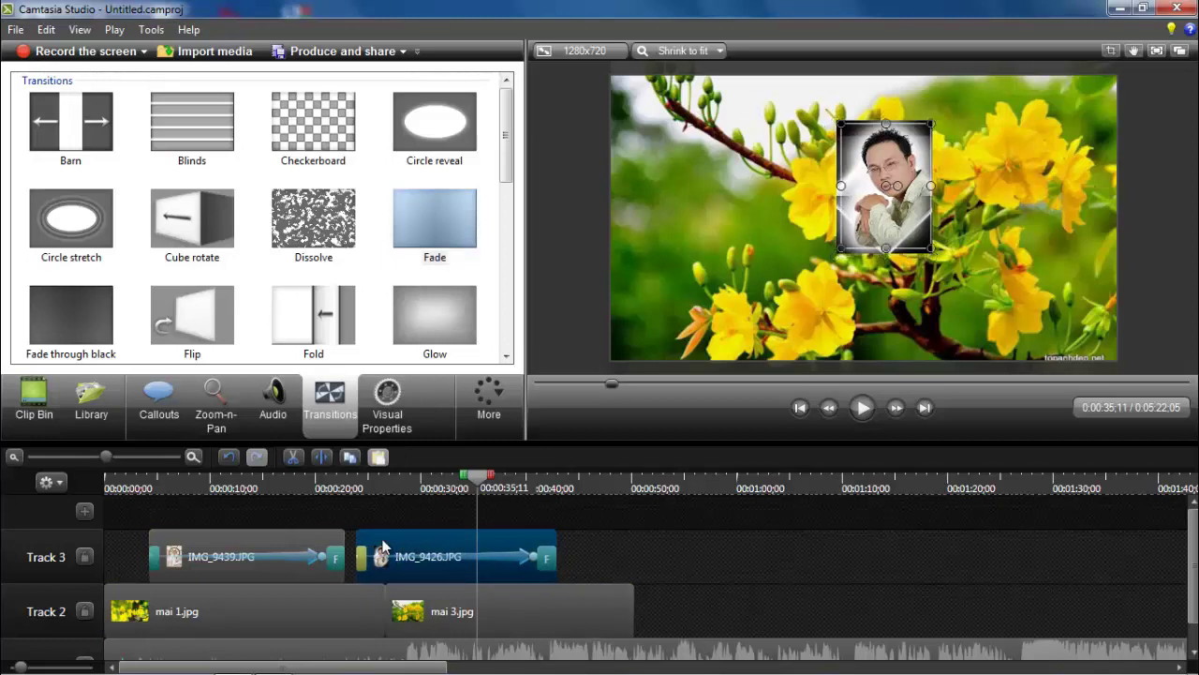
{"action": "left_click_drag", "start_coordinate": [481, 484], "coordinate": [323, 480]}
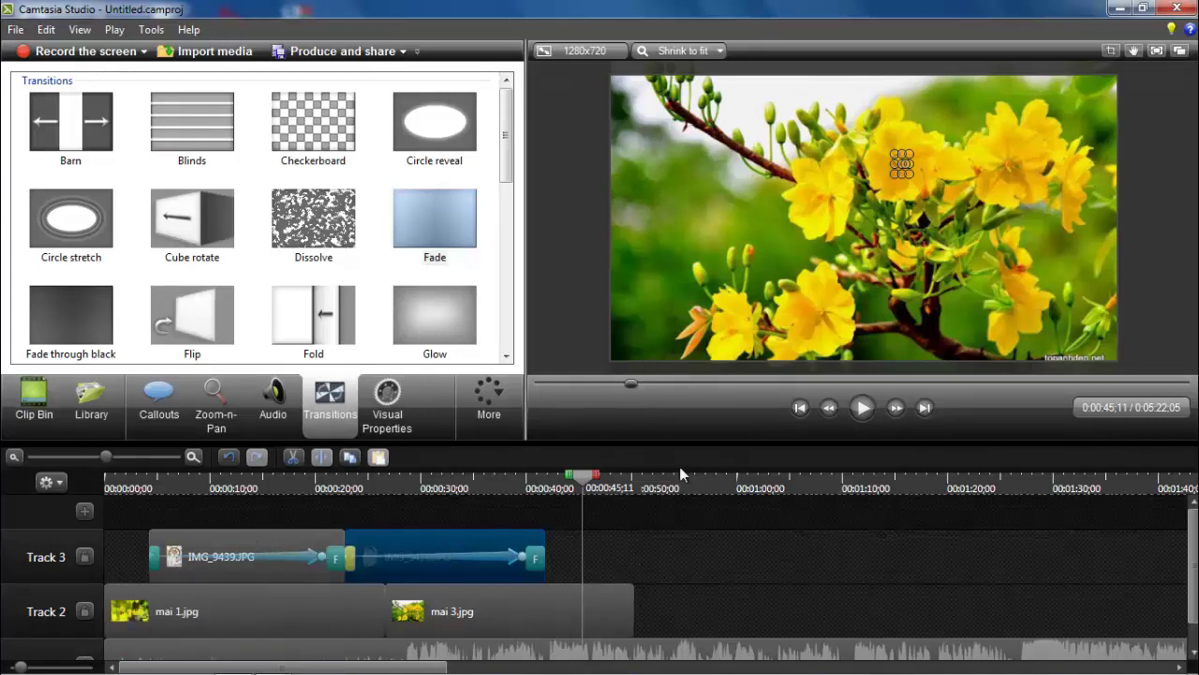
Add a Fade transition at the start of mai 1.jpg on Track 2.
{"action": "left_click_drag", "start_coordinate": [583, 481], "coordinate": [103, 496]}
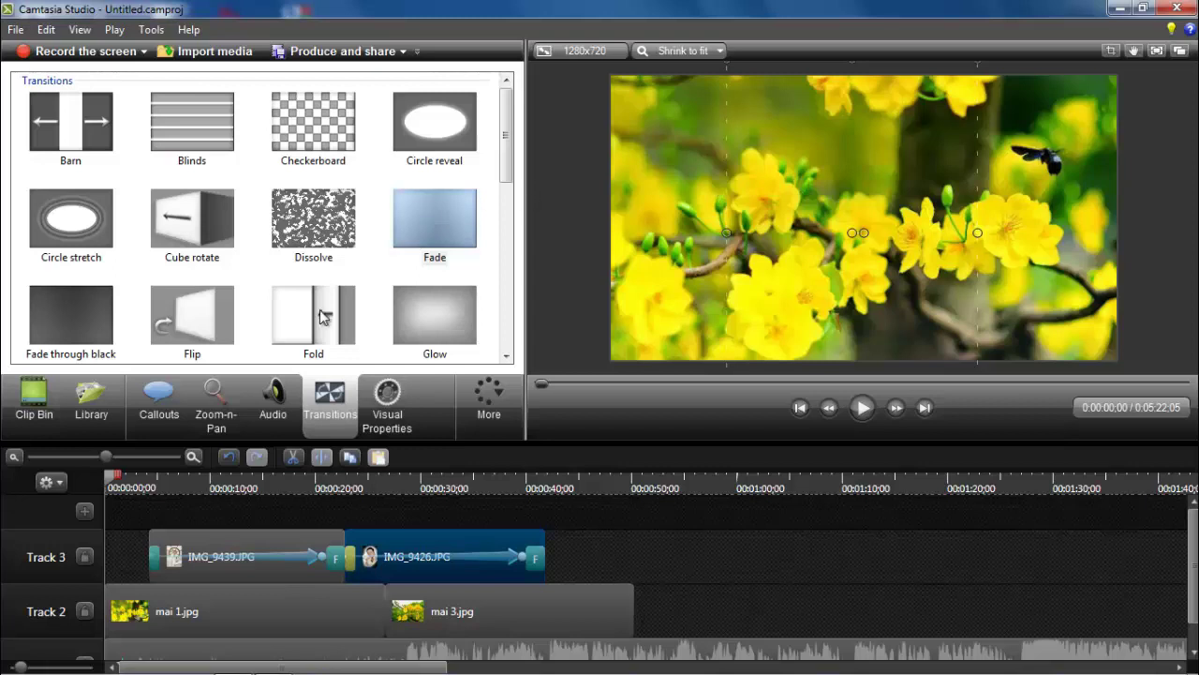
{"action": "left_click_drag", "start_coordinate": [434, 221], "coordinate": [225, 506]}
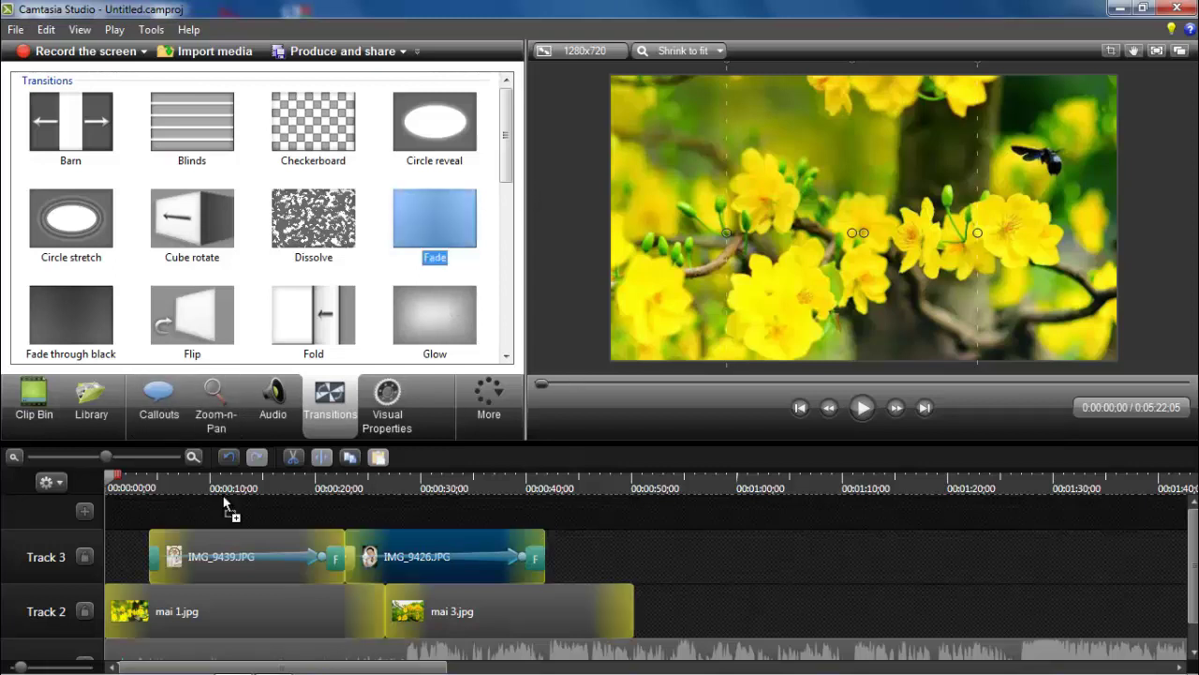
{"action": "left_click_drag", "start_coordinate": [108, 611], "coordinate": [119, 613]}
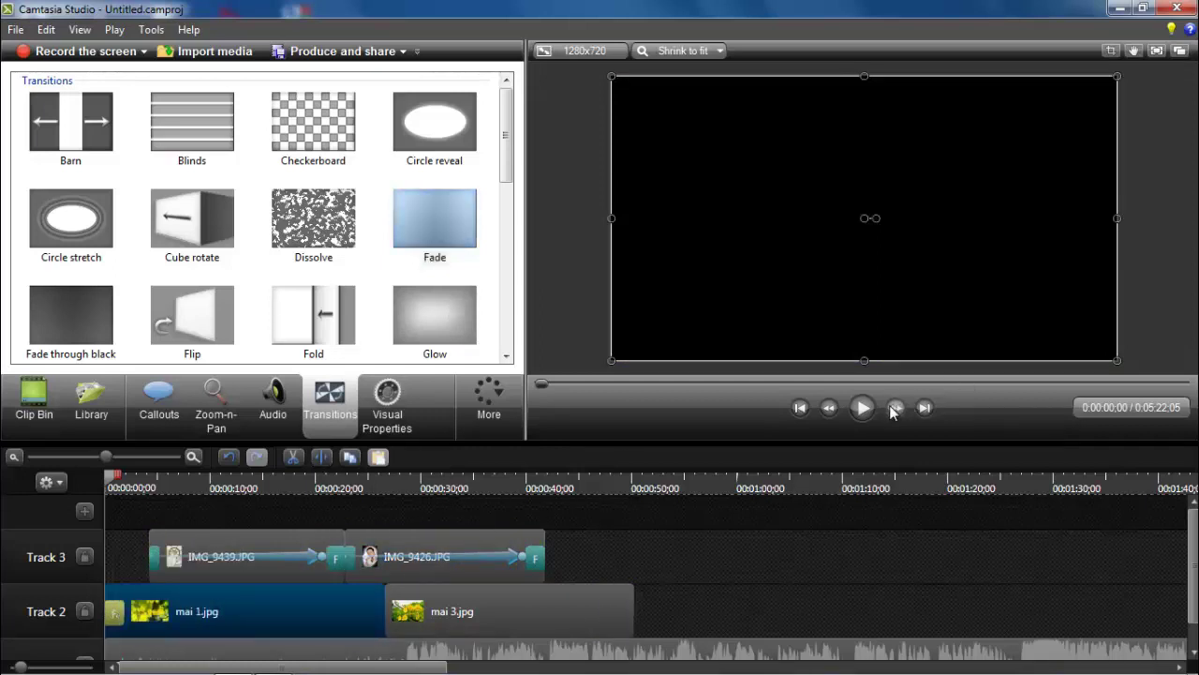
Play the video from the beginning and scrub through both portrait clips to check the fades and animations.
{"action": "left_click", "coordinate": [860, 410]}
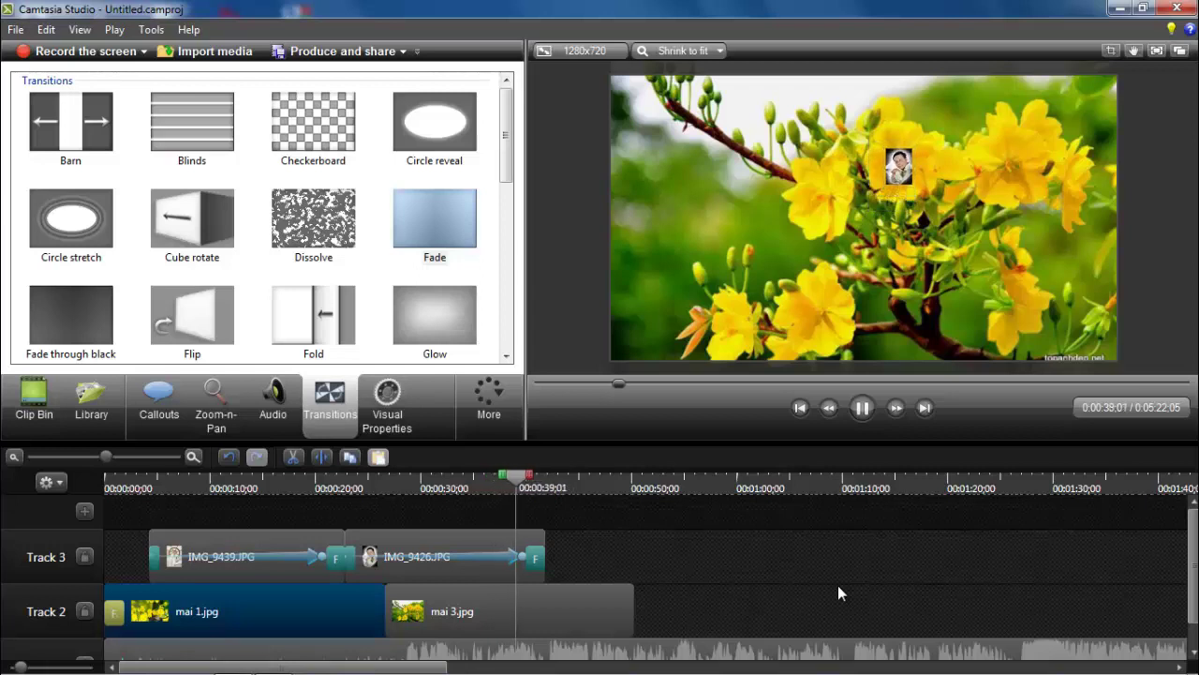
{"action": "left_click", "coordinate": [862, 409]}
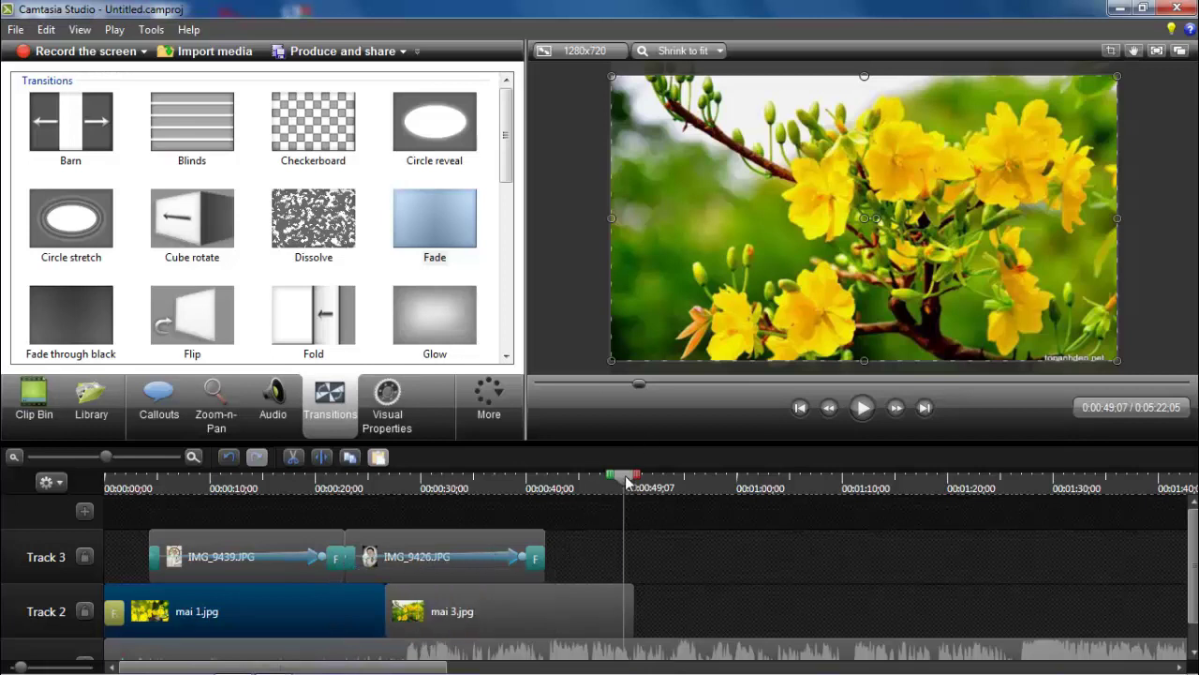
{"action": "left_click_drag", "start_coordinate": [626, 480], "coordinate": [2, 526]}
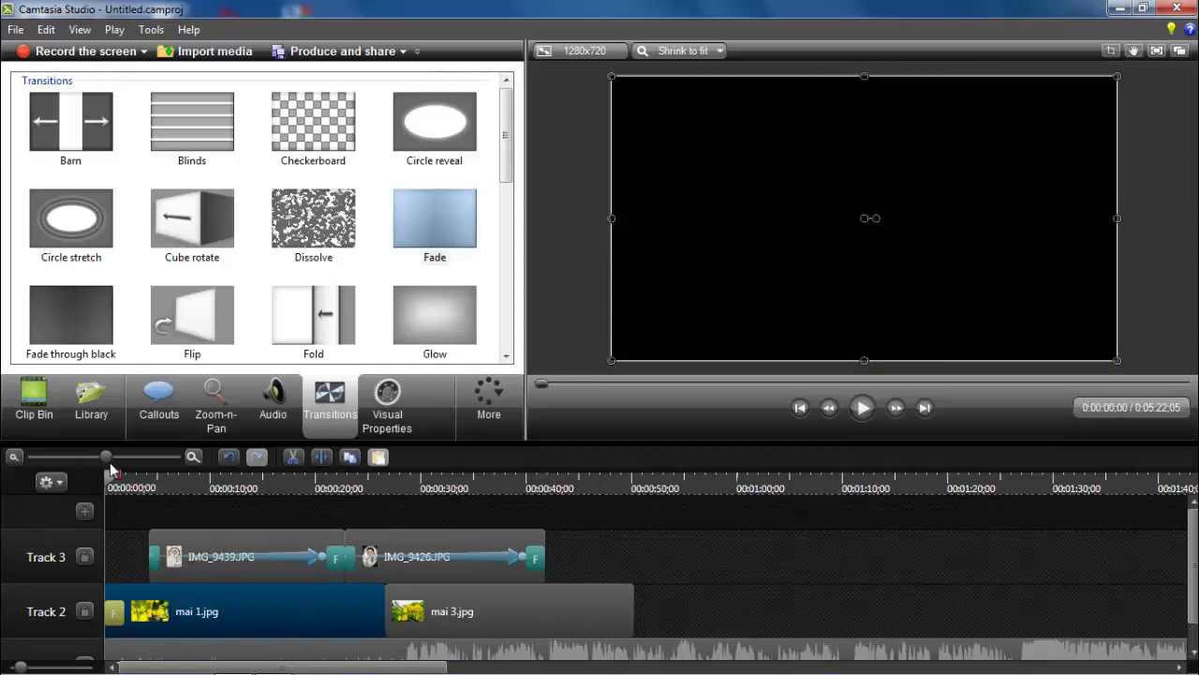
{"action": "left_click_drag", "start_coordinate": [109, 482], "coordinate": [142, 494]}
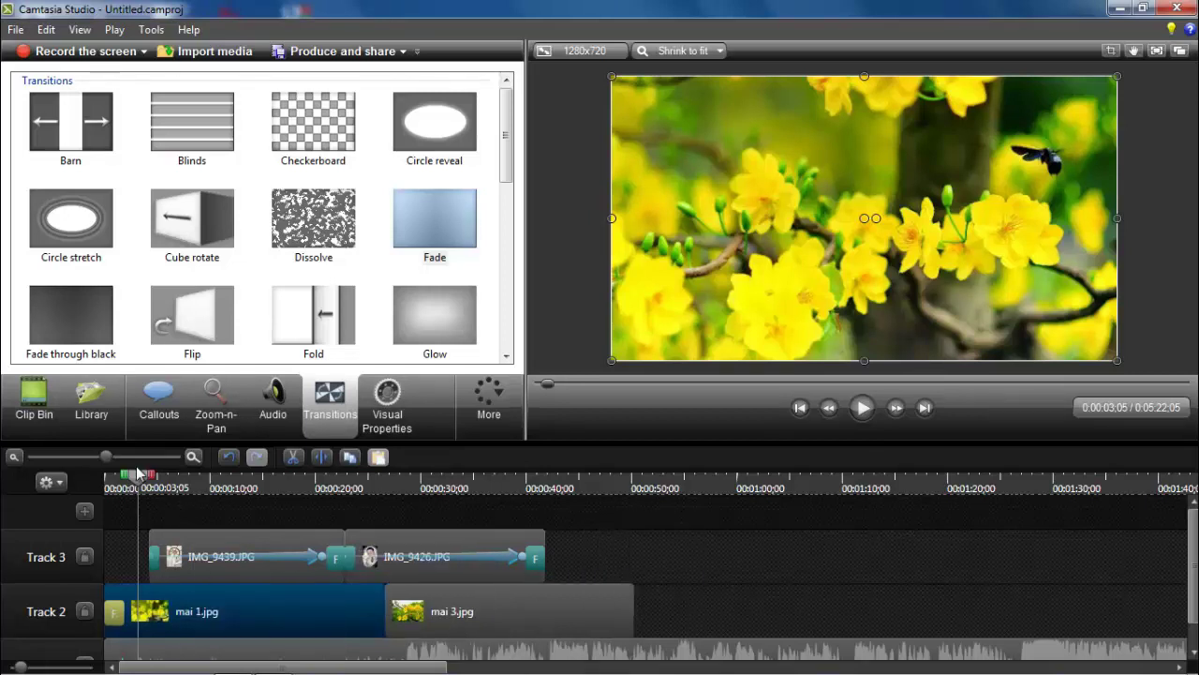
{"action": "left_click_drag", "start_coordinate": [138, 483], "coordinate": [512, 543]}
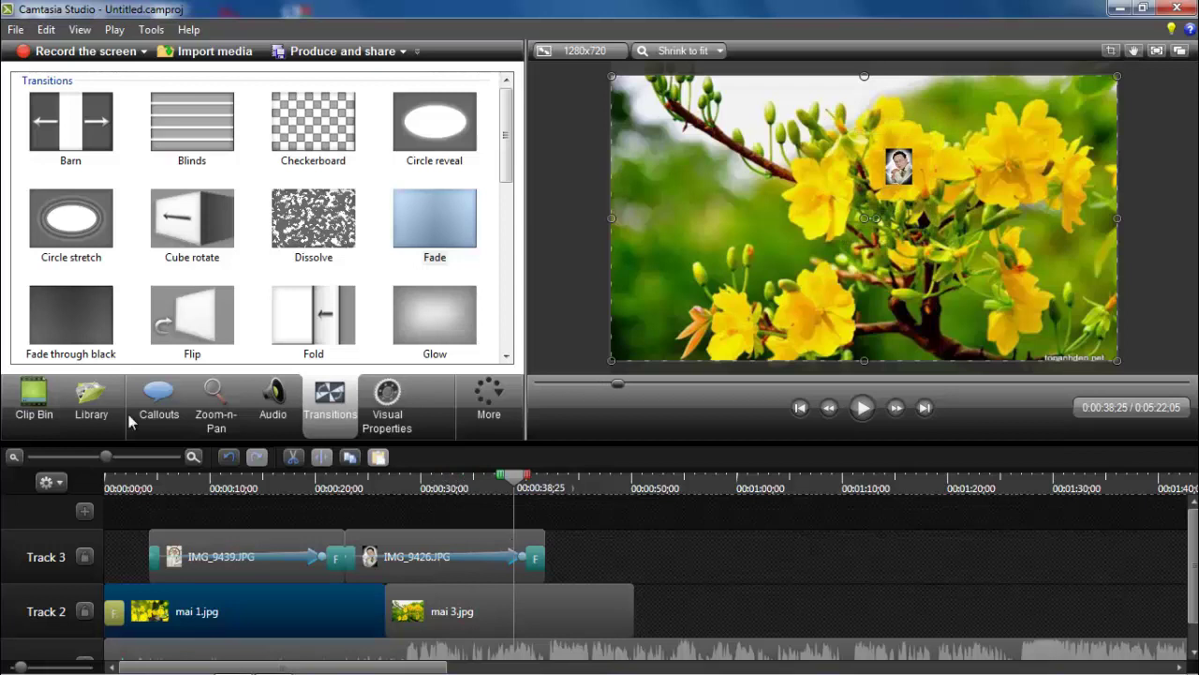
Add mai.jpg to Track 2 at about 1:00 and extend mai 3.jpg to meet it, with a duration of 0:00:33;20.
{"action": "left_click", "coordinate": [41, 391]}
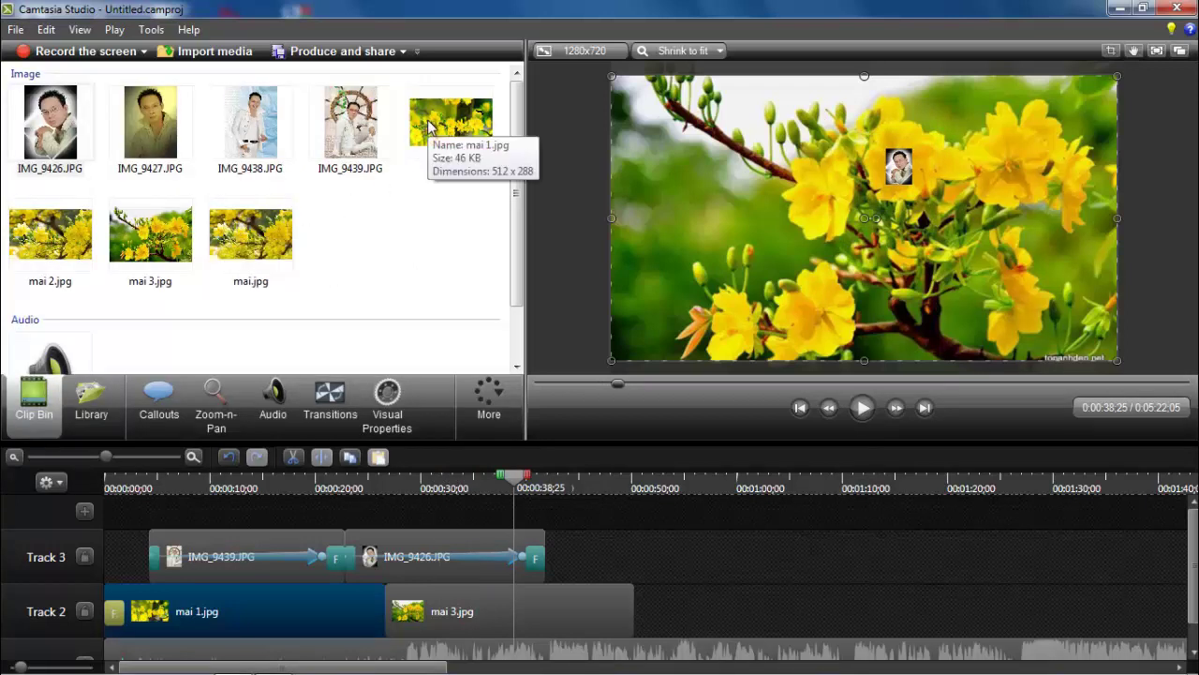
{"action": "left_click", "coordinate": [246, 242]}
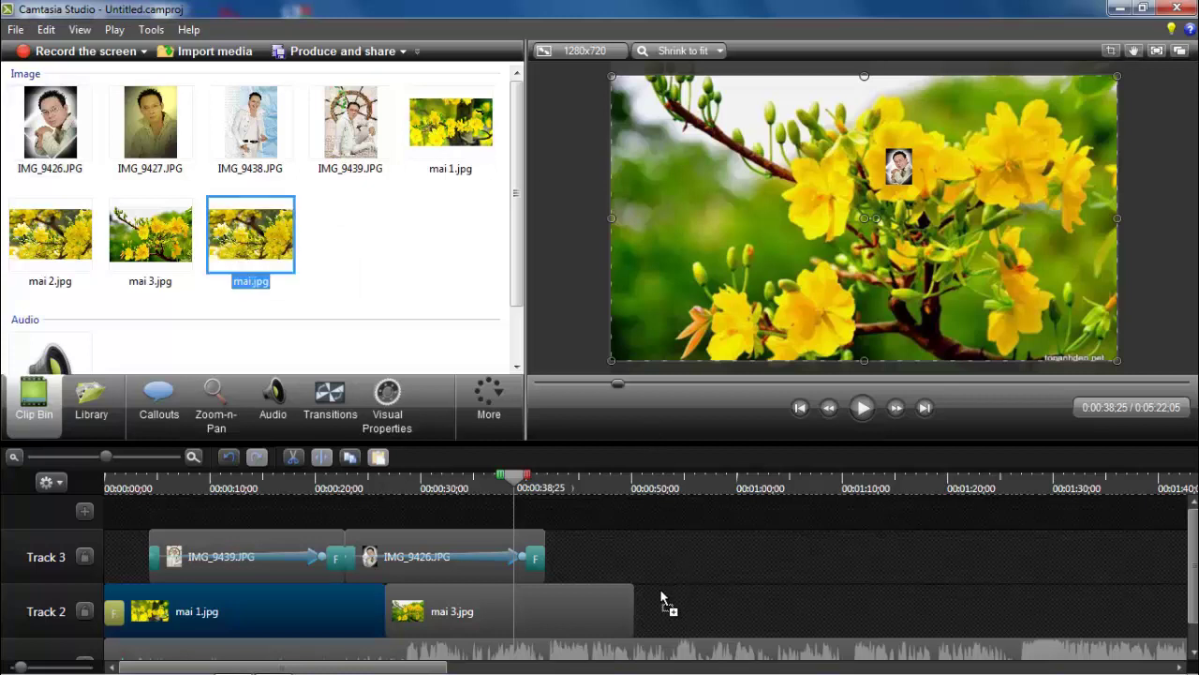
{"action": "left_click_drag", "start_coordinate": [644, 611], "coordinate": [646, 611]}
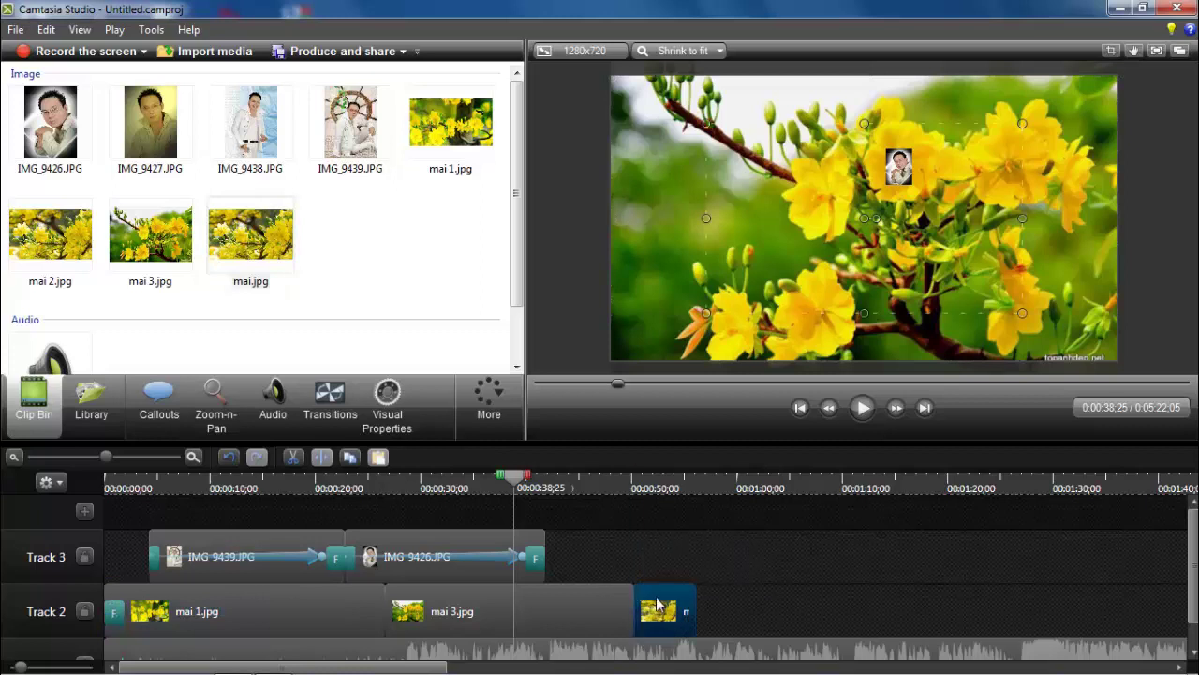
{"action": "left_click_drag", "start_coordinate": [670, 611], "coordinate": [784, 614]}
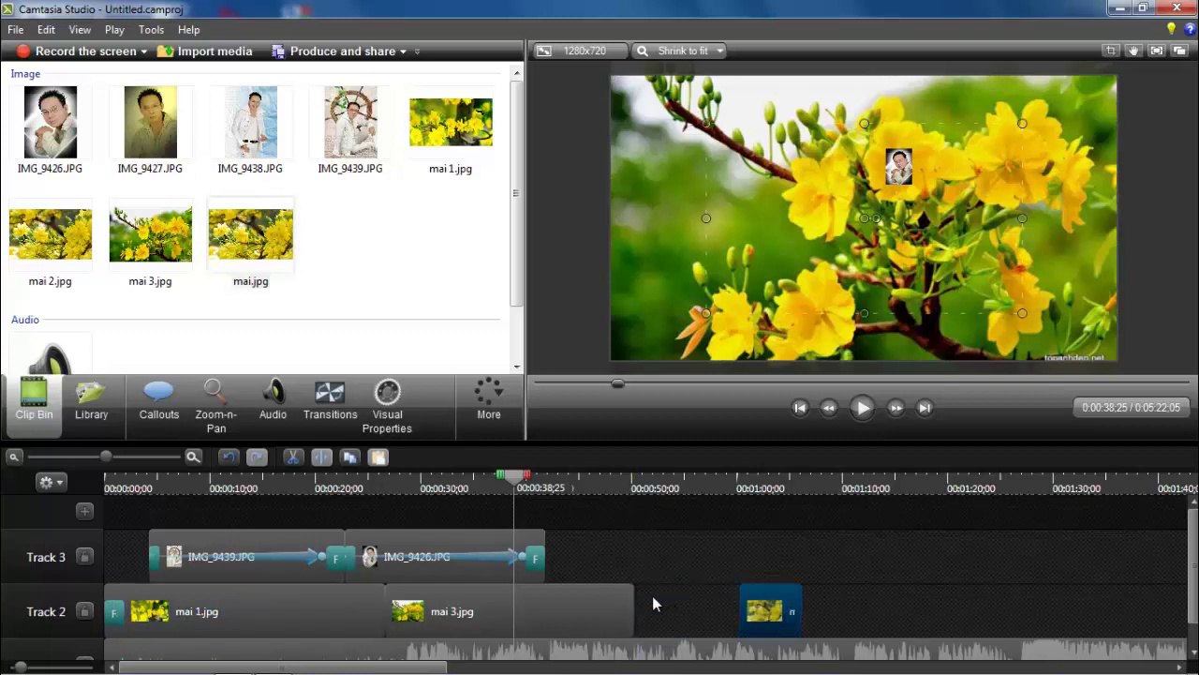
{"action": "left_click_drag", "start_coordinate": [635, 600], "coordinate": [753, 599]}
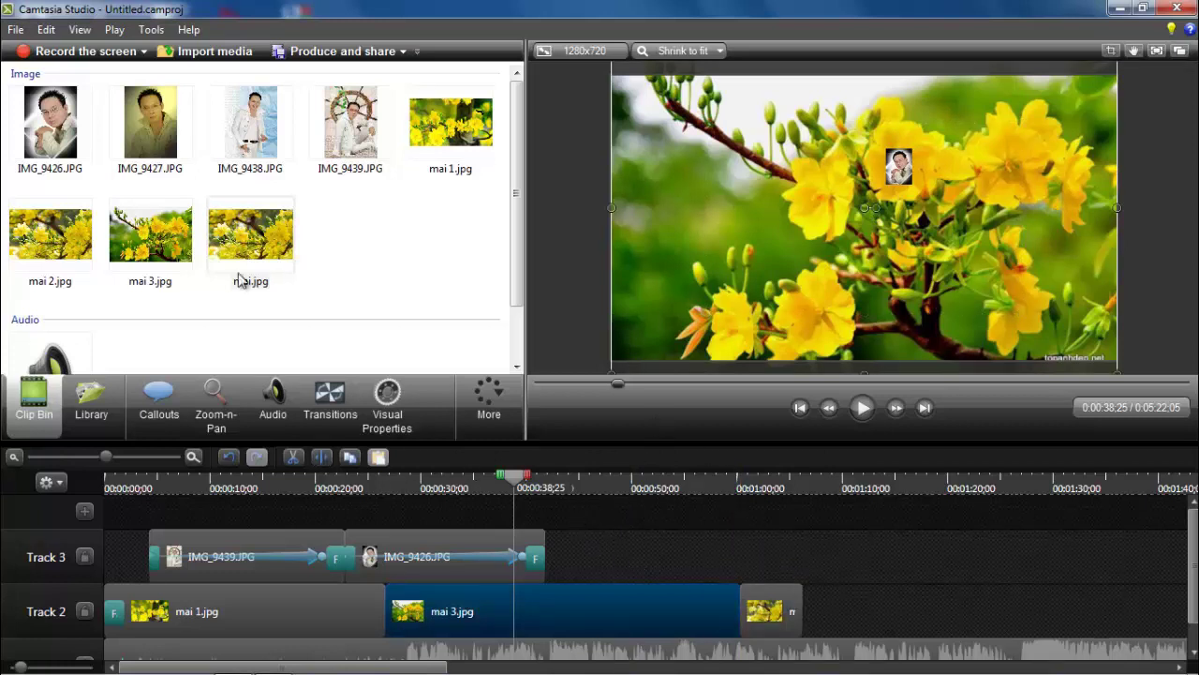
Add a second mai 3.jpg clip, stretch it to about 24 seconds, and place it on Track 2 shortly after mai.jpg.
{"action": "left_click", "coordinate": [157, 239]}
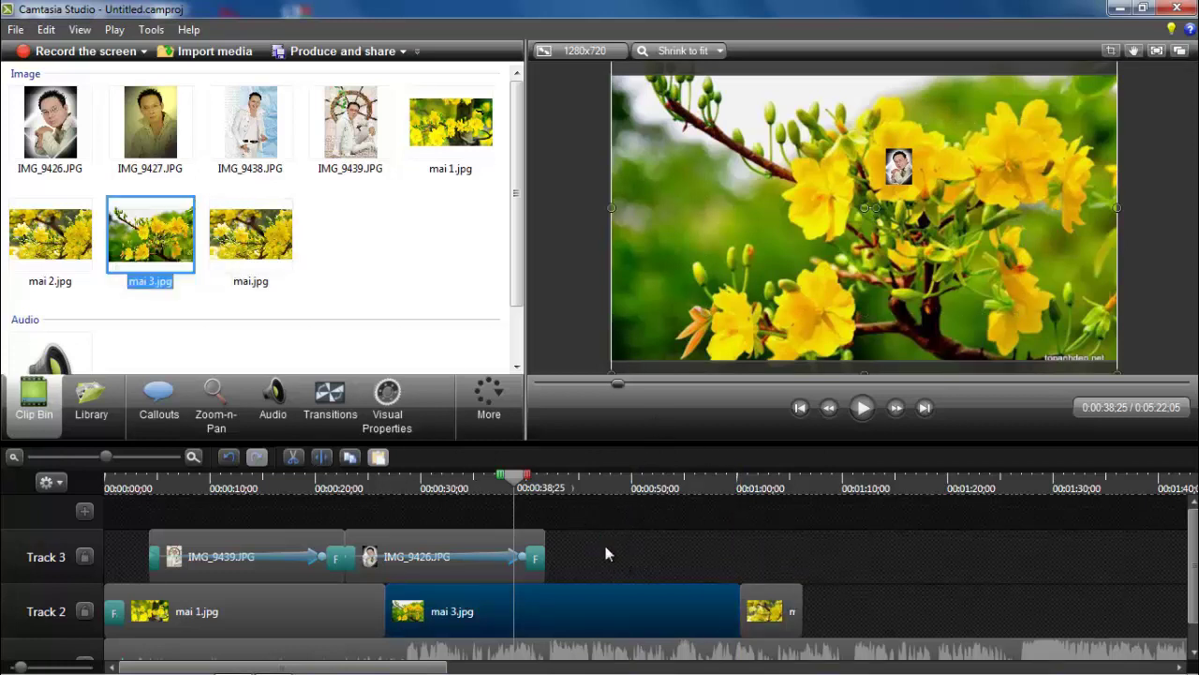
{"action": "left_click_drag", "start_coordinate": [605, 553], "coordinate": [581, 543]}
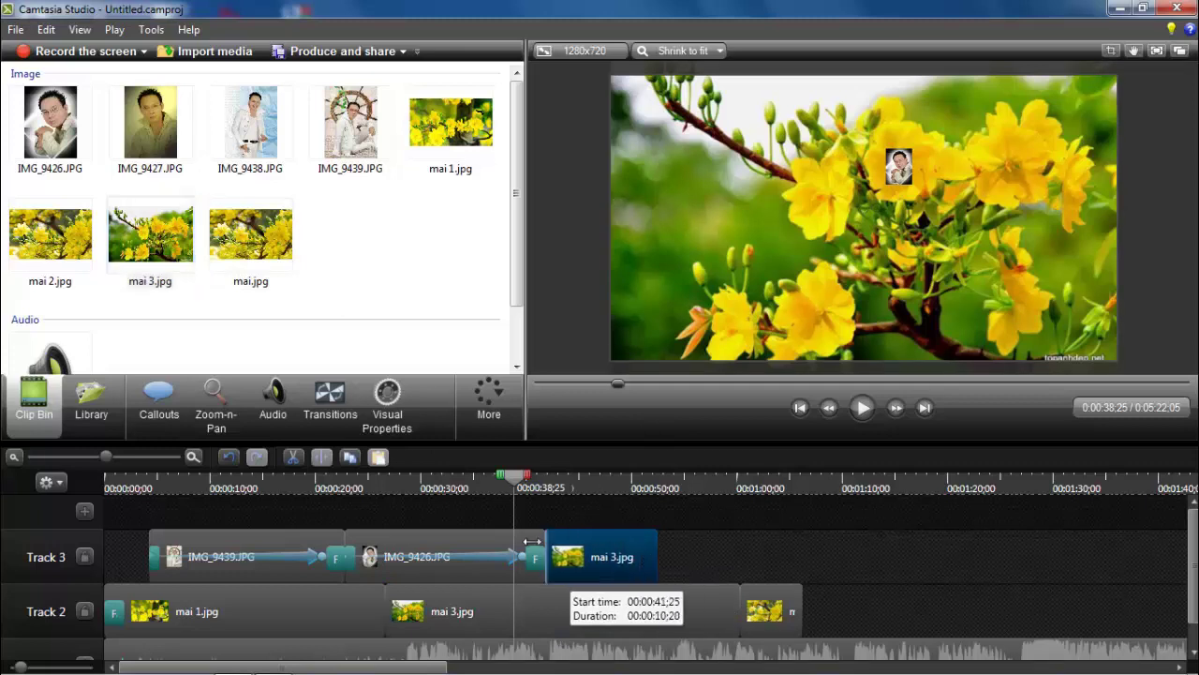
{"action": "left_click_drag", "start_coordinate": [781, 559], "coordinate": [802, 559]}
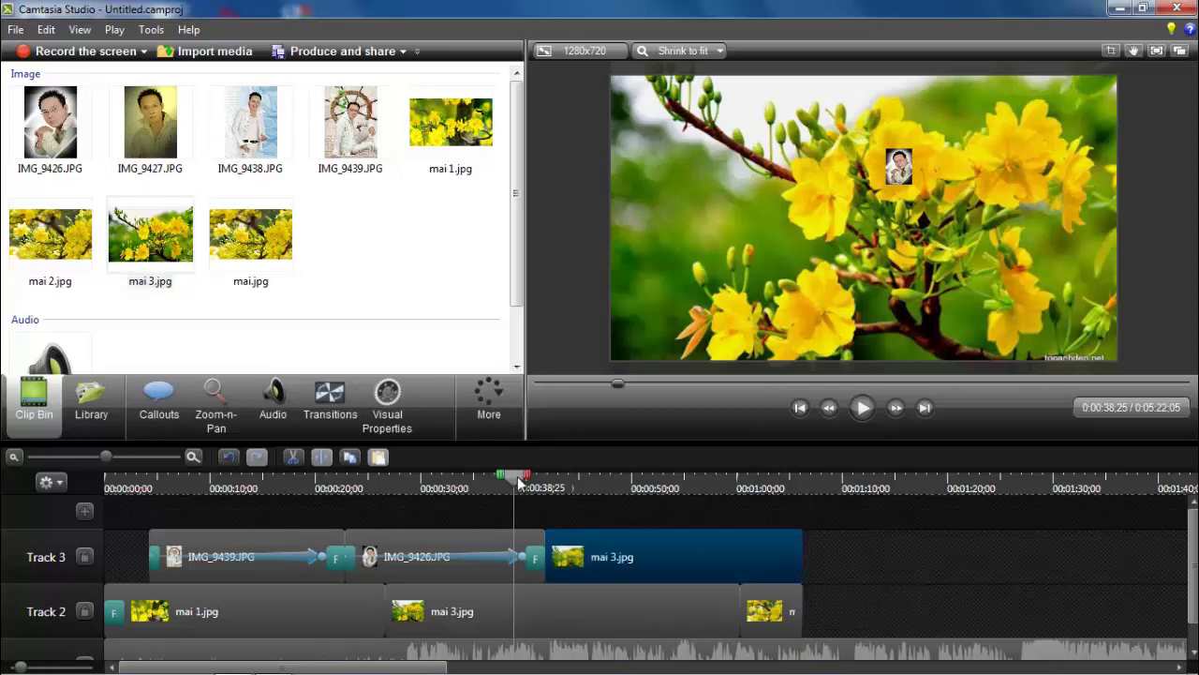
{"action": "mouse_move", "coordinate": [518, 482]}
{"action": "left_mouse_down"}
{"action": "mouse_move", "coordinate": [566, 482]}
{"action": "mouse_move", "coordinate": [526, 483]}
{"action": "left_mouse_up"}
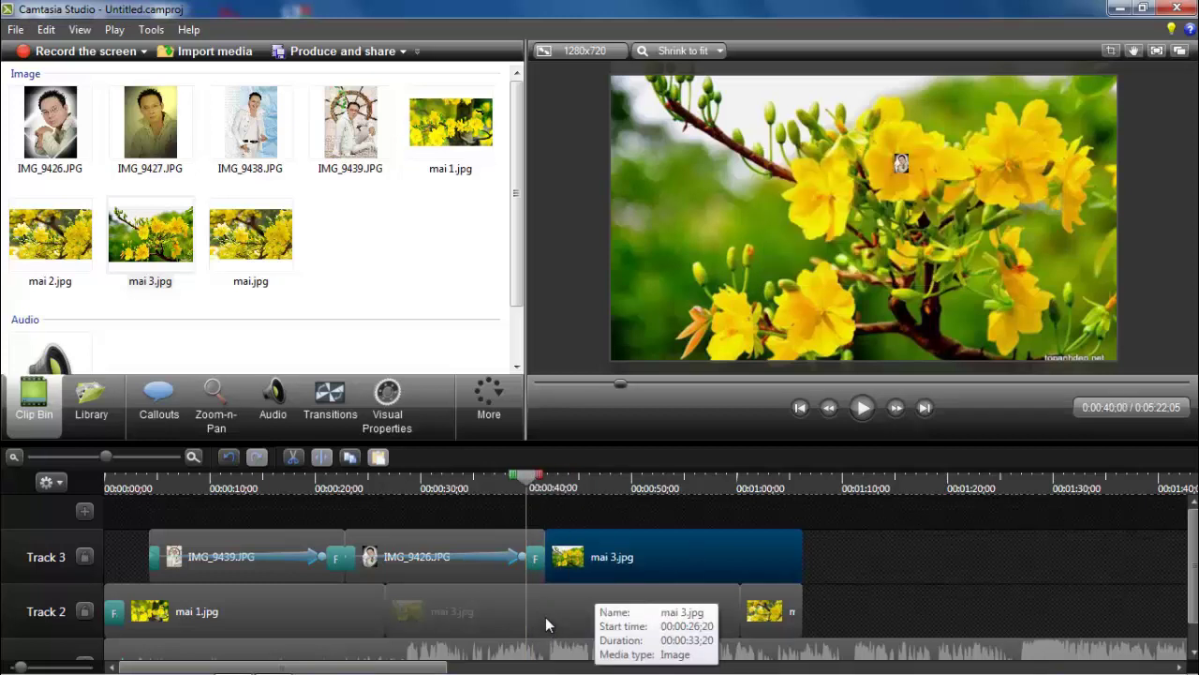
{"action": "left_click_drag", "start_coordinate": [596, 551], "coordinate": [846, 642]}
Move mai.jpg to Track 3 directly after IMG_9426.JPG and extend it to end at about 1:10.
{"action": "left_click", "coordinate": [763, 576]}
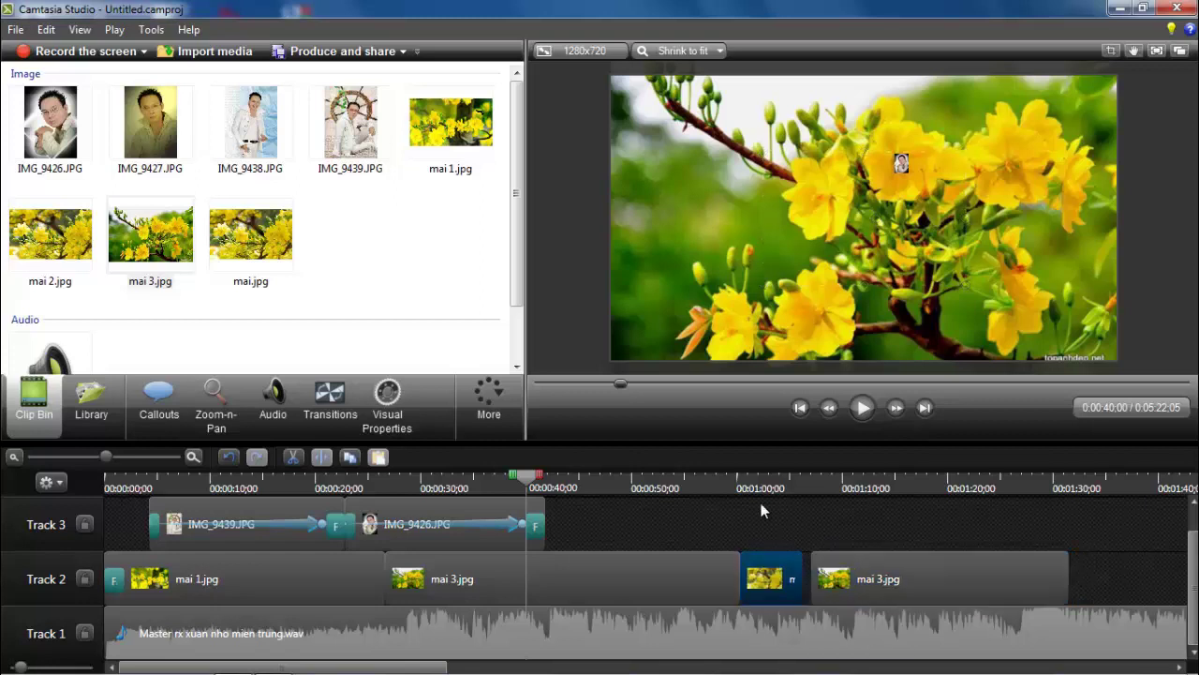
{"action": "left_click_drag", "start_coordinate": [761, 510], "coordinate": [840, 514]}
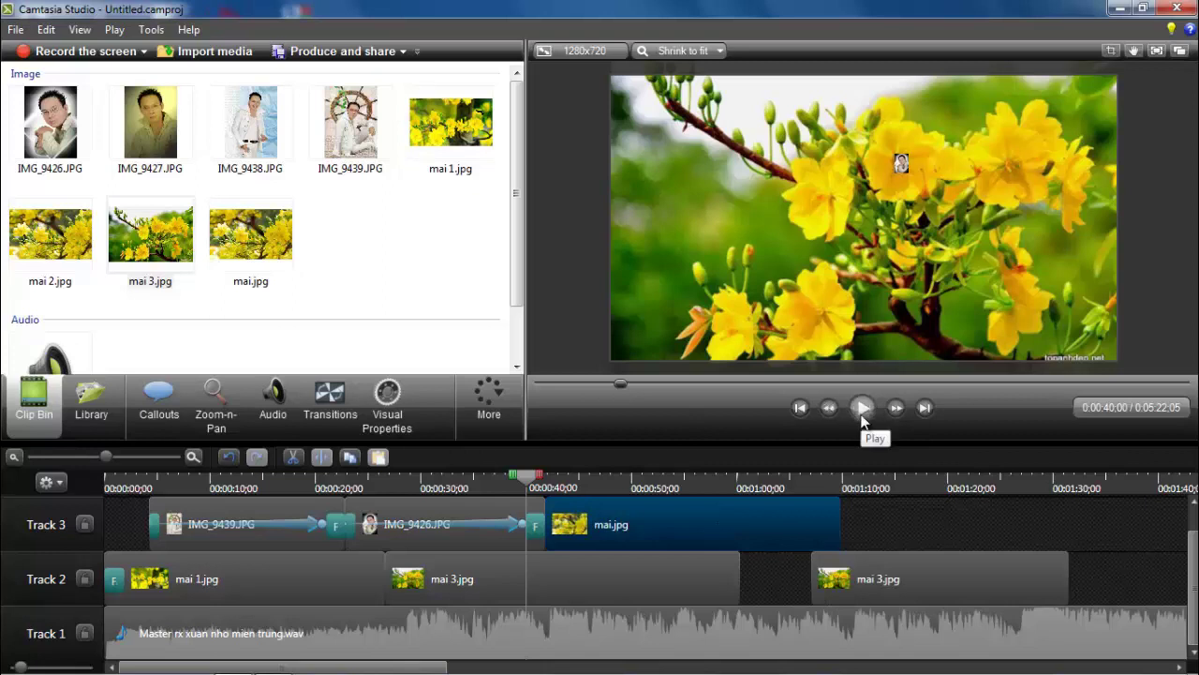
Enlarge mai.jpg to 160% scale to fill the canvas and position it at X 0, Y 24.
{"action": "left_click", "coordinate": [604, 486]}
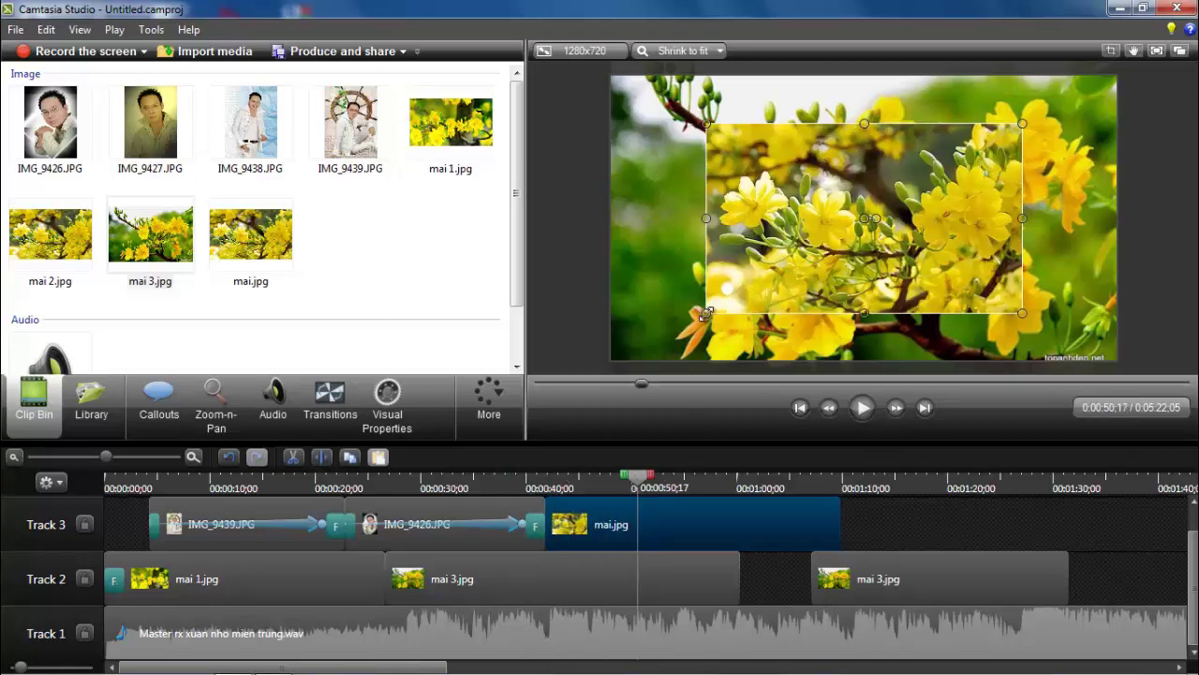
{"action": "left_click_drag", "start_coordinate": [709, 312], "coordinate": [615, 351]}
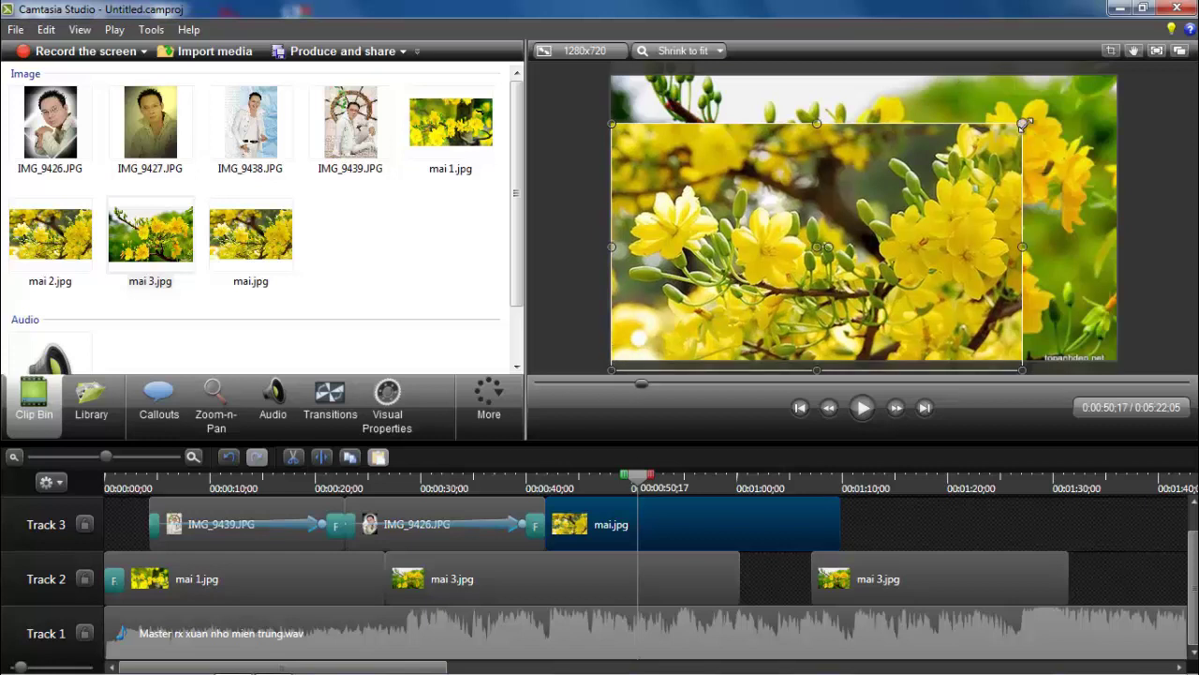
{"action": "left_click_drag", "start_coordinate": [1023, 124], "coordinate": [1115, 89]}
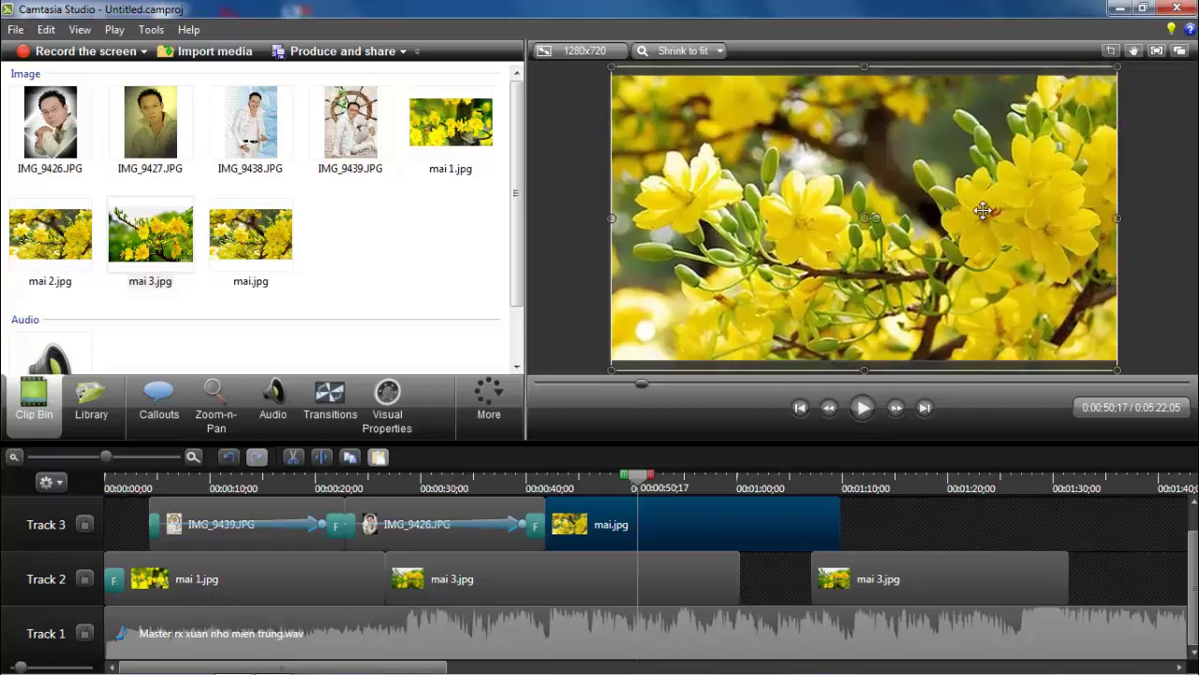
{"action": "left_click_drag", "start_coordinate": [895, 244], "coordinate": [893, 234]}
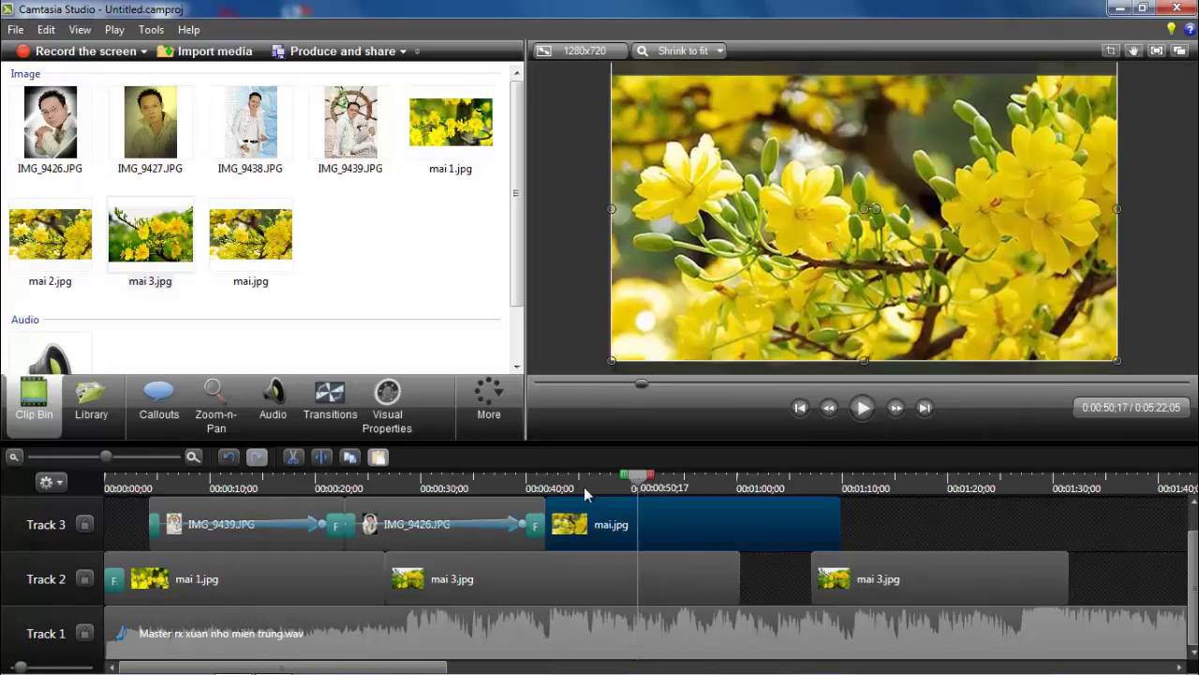
Add an animation to mai.jpg on Track 3, running from the clip's start at 0:00:41;25 to about 1:08.
{"action": "left_click_drag", "start_coordinate": [584, 486], "coordinate": [548, 490]}
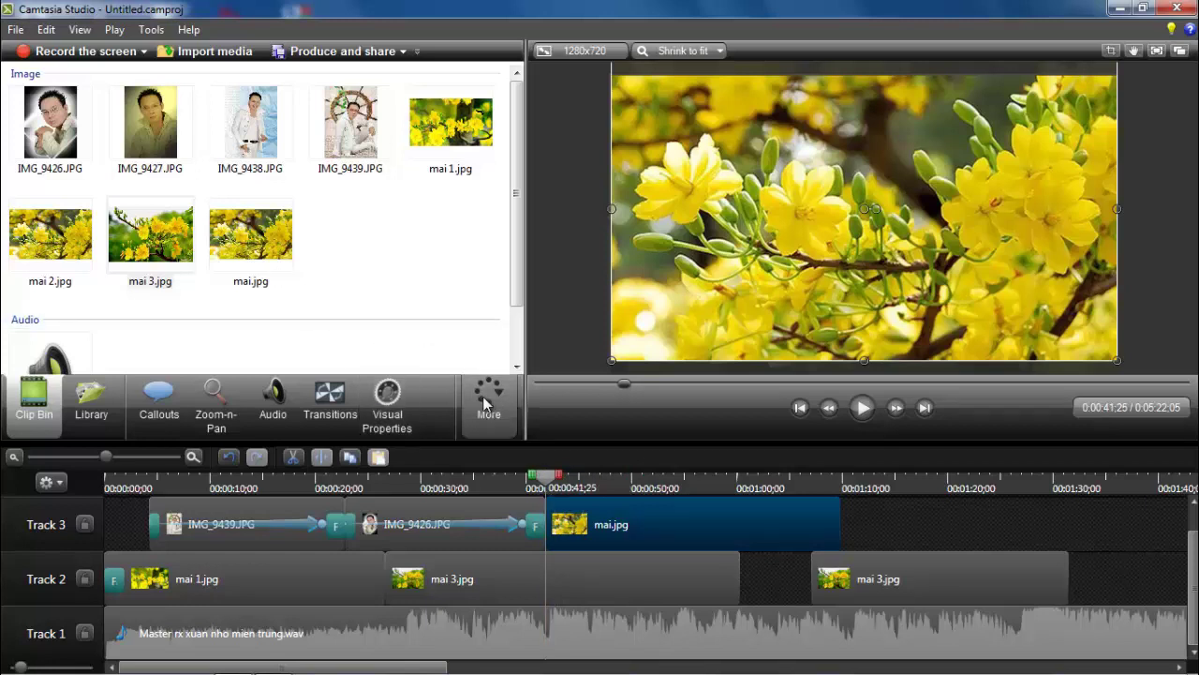
{"action": "left_click", "coordinate": [385, 401]}
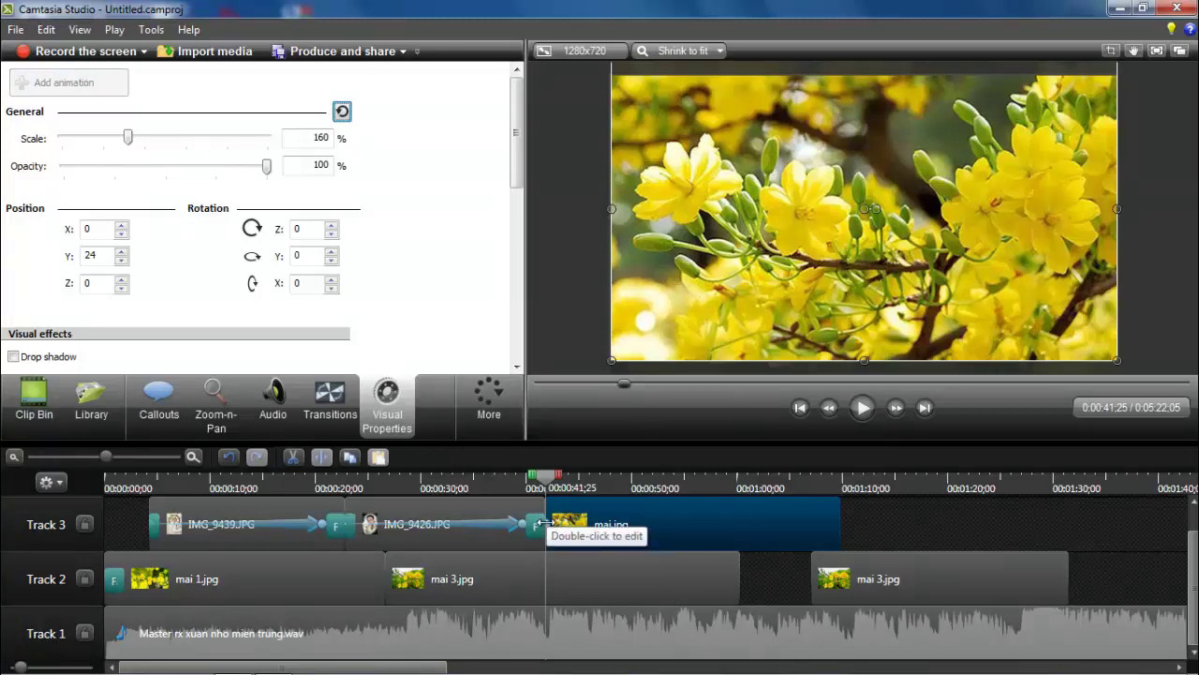
{"action": "left_click_drag", "start_coordinate": [554, 526], "coordinate": [826, 543]}
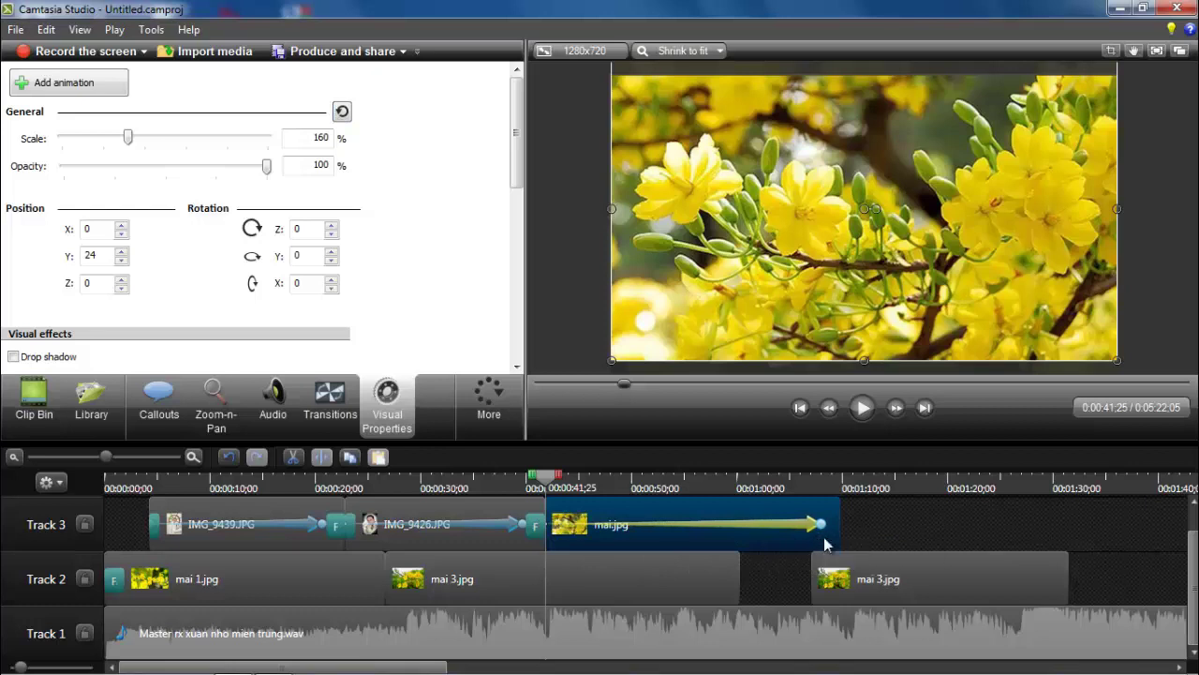
{"action": "left_click", "coordinate": [785, 234]}
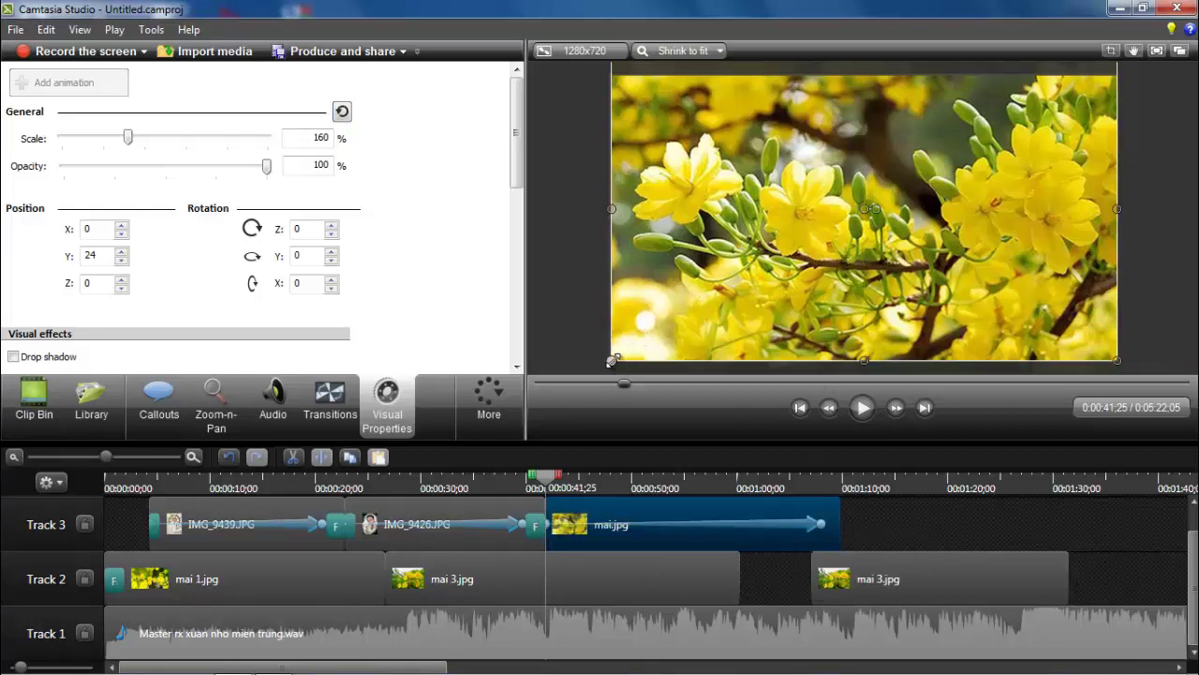
Shrink mai.jpg at the start of its animation to 6% scale and position it at X -328, Y 36.
{"action": "left_click_drag", "start_coordinate": [614, 357], "coordinate": [748, 278]}
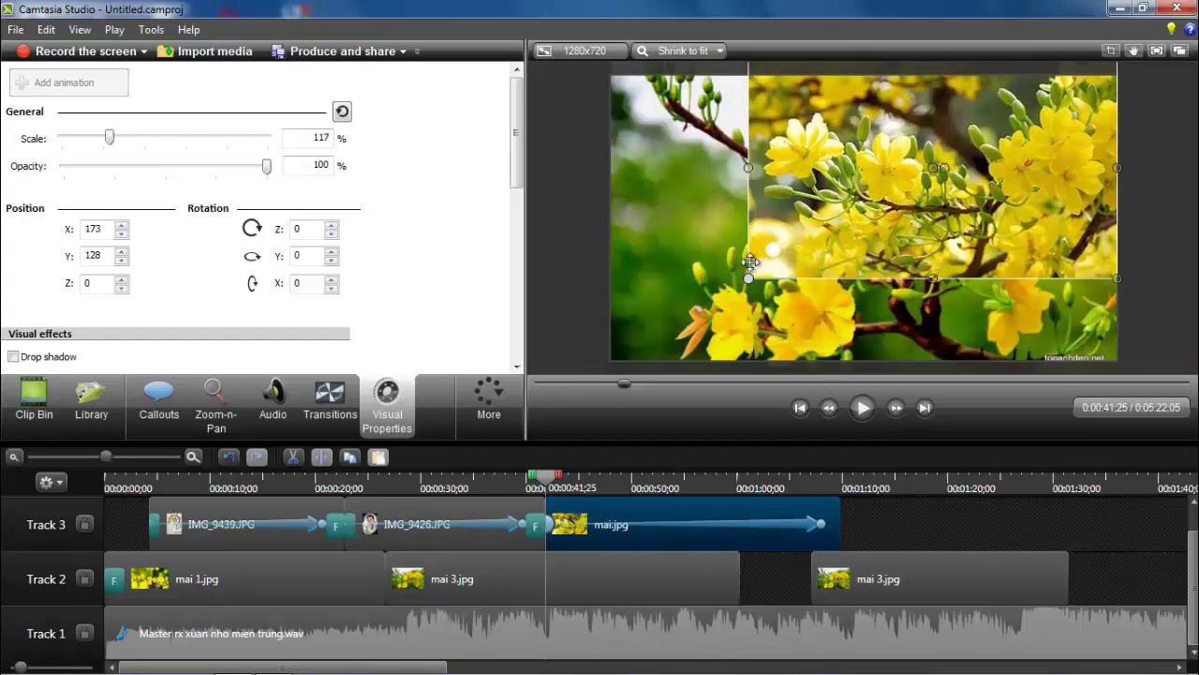
{"action": "left_click_drag", "start_coordinate": [833, 233], "coordinate": [772, 287]}
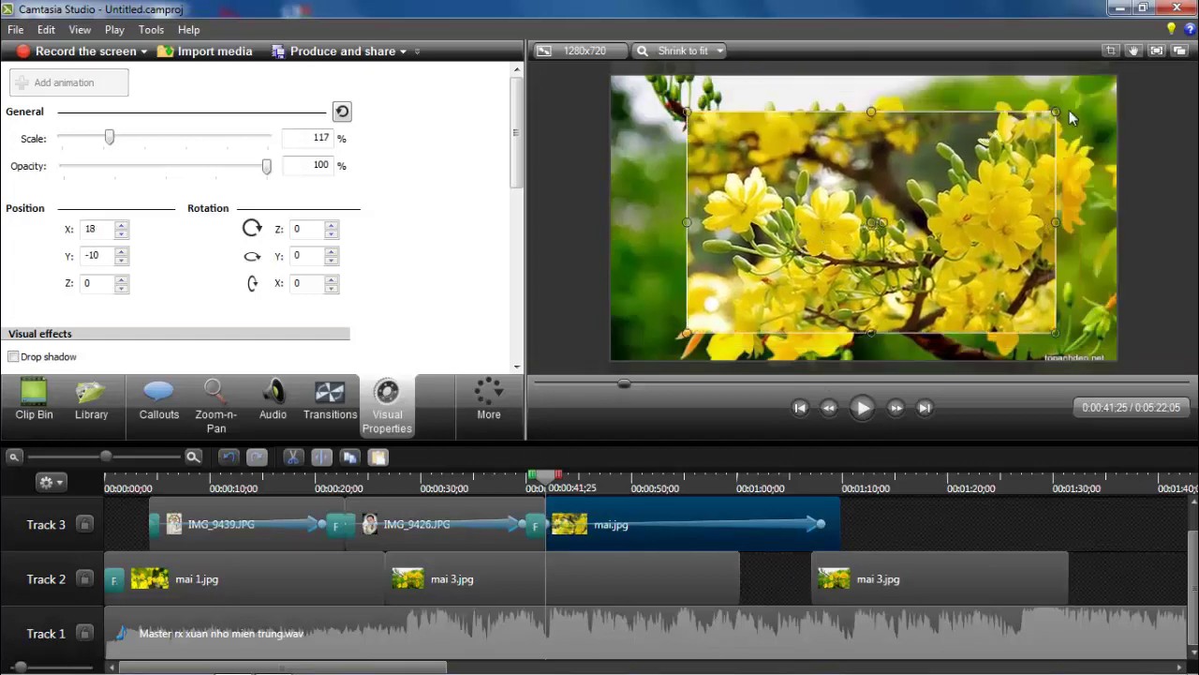
{"action": "left_click_drag", "start_coordinate": [1055, 112], "coordinate": [905, 203]}
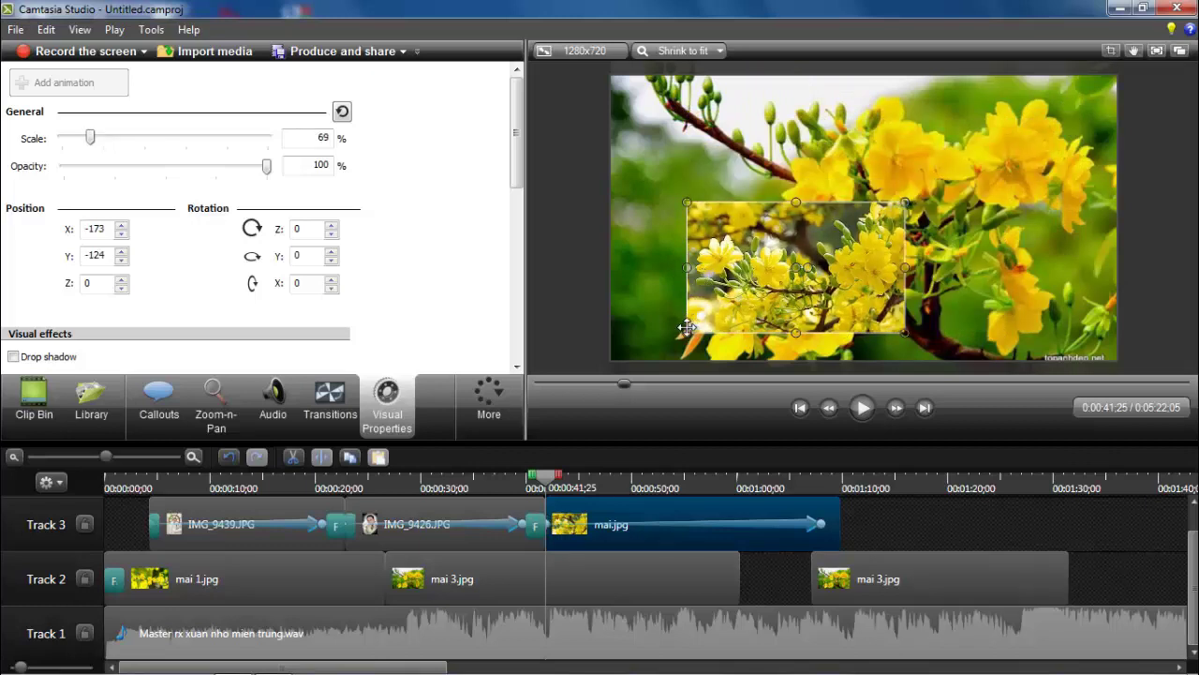
{"action": "left_click_drag", "start_coordinate": [825, 239], "coordinate": [952, 151]}
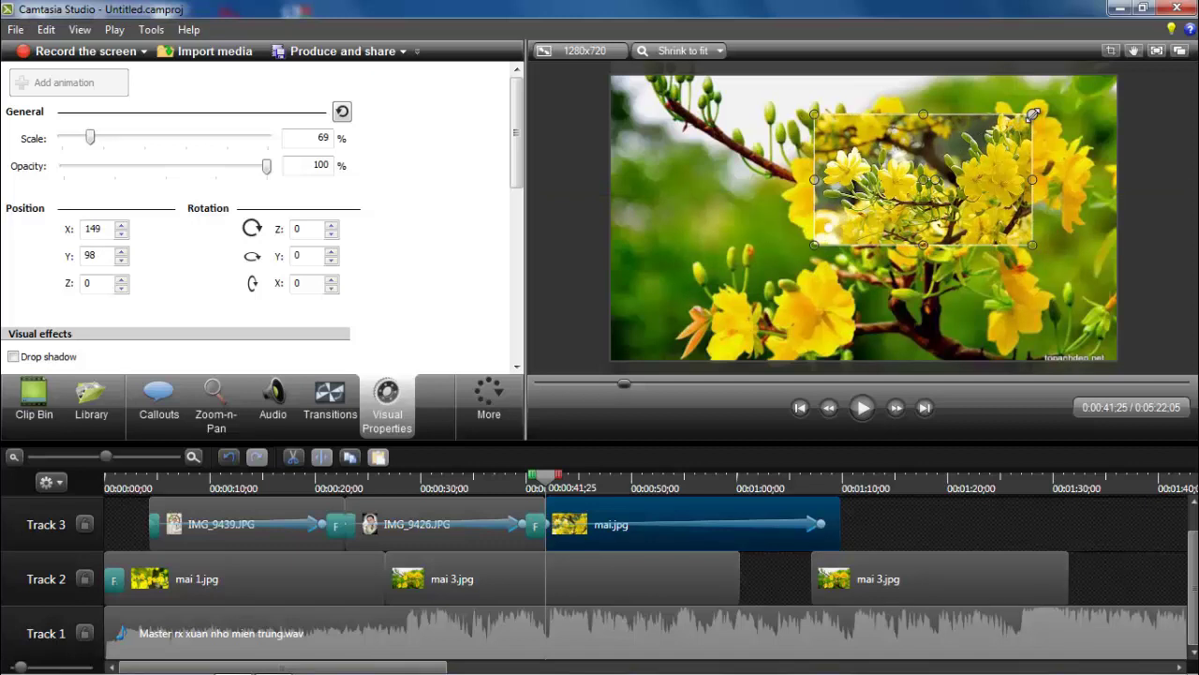
{"action": "left_click_drag", "start_coordinate": [1032, 113], "coordinate": [875, 207]}
{"action": "left_click_drag", "start_coordinate": [815, 244], "coordinate": [740, 211]}
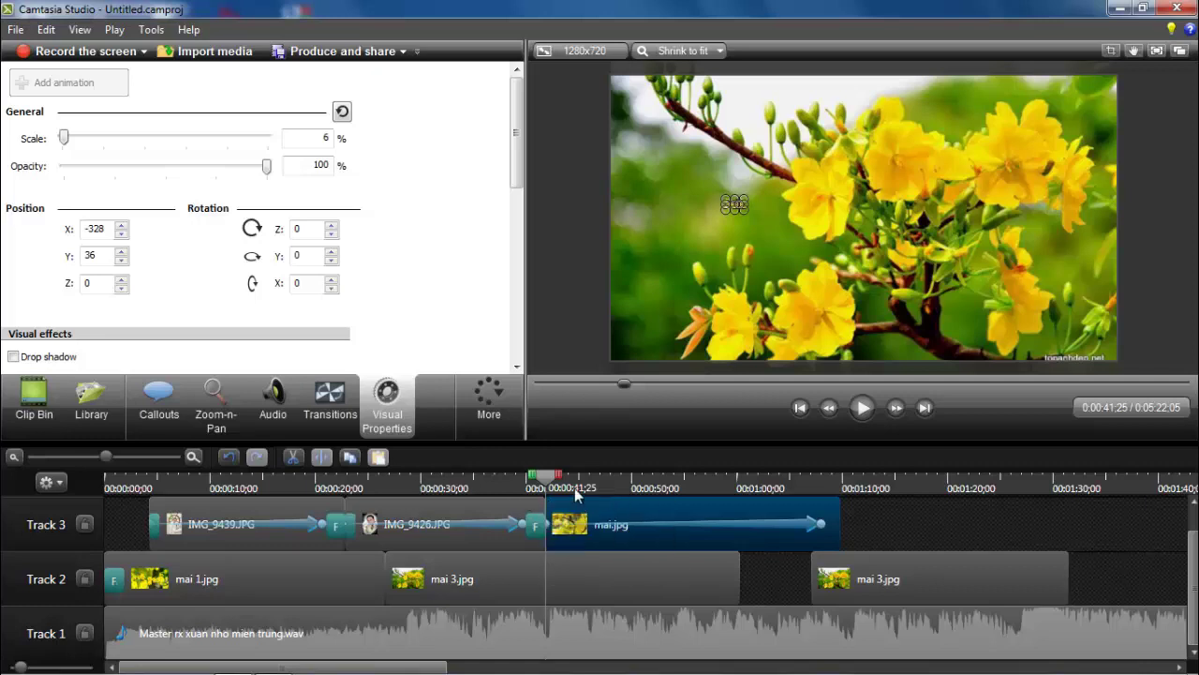
Add Fade transitions to the start and end of mai.jpg, keeping the clip directly after IMG_9426.JPG on Track 3.
{"action": "left_click_drag", "start_coordinate": [549, 480], "coordinate": [533, 484]}
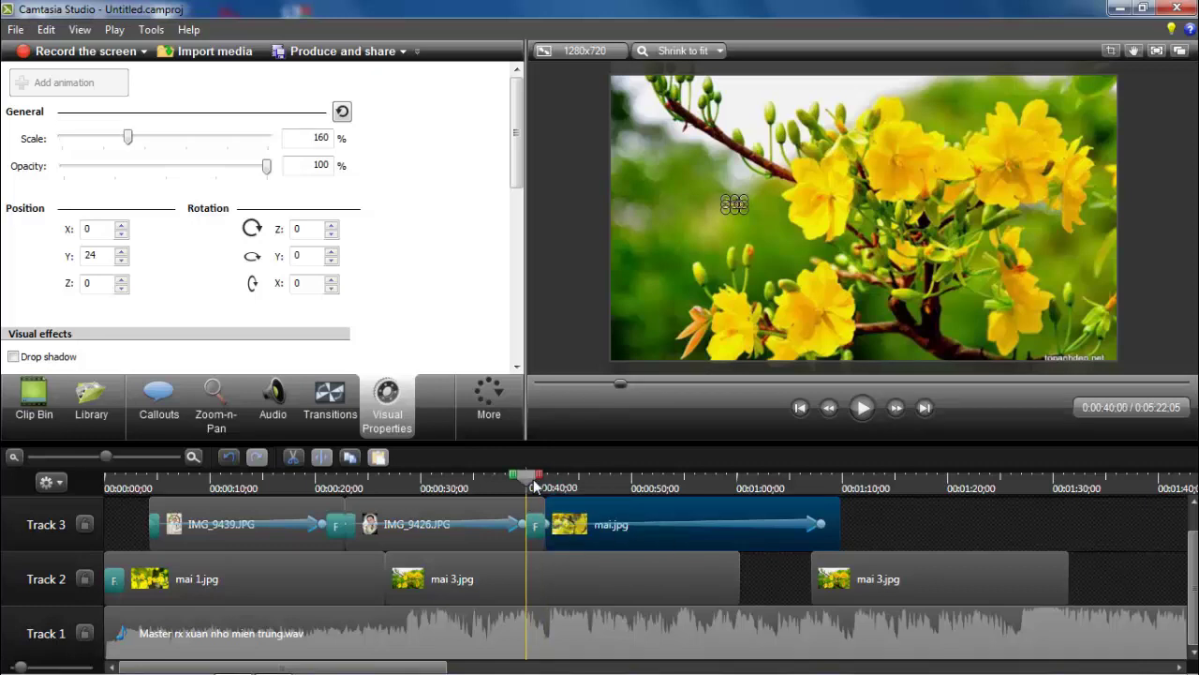
{"action": "left_click_drag", "start_coordinate": [634, 507], "coordinate": [652, 507]}
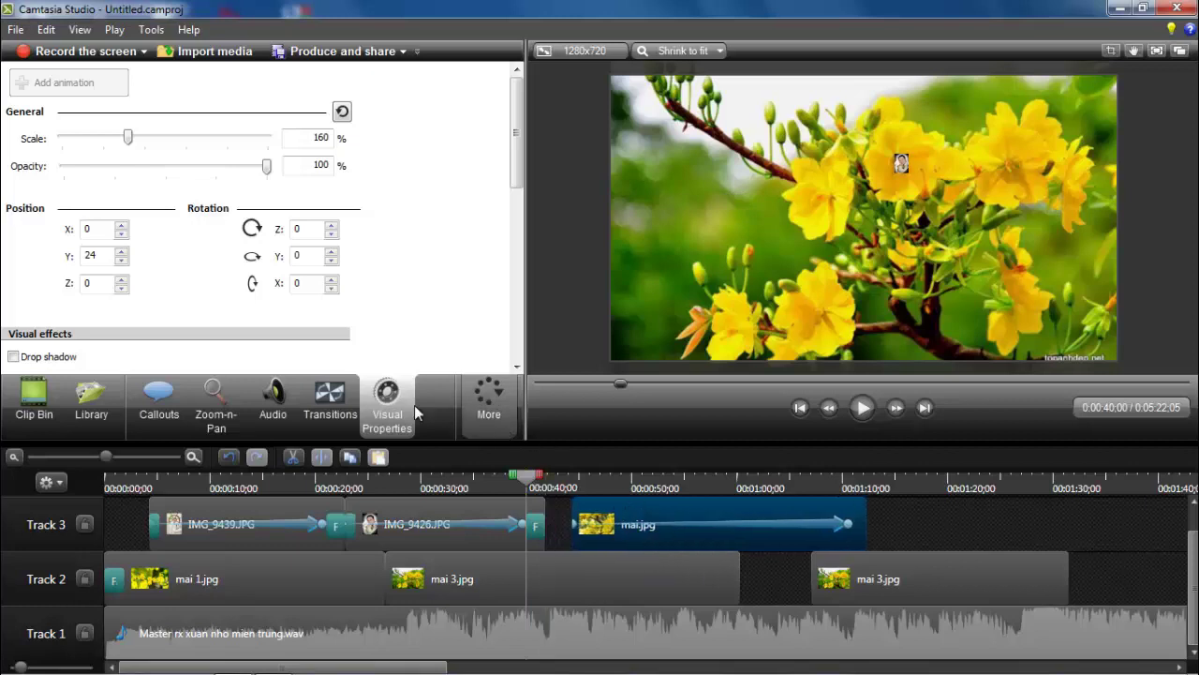
{"action": "left_click", "coordinate": [330, 398]}
{"action": "left_click_drag", "start_coordinate": [411, 213], "coordinate": [642, 517]}
{"action": "left_click_drag", "start_coordinate": [444, 223], "coordinate": [832, 530]}
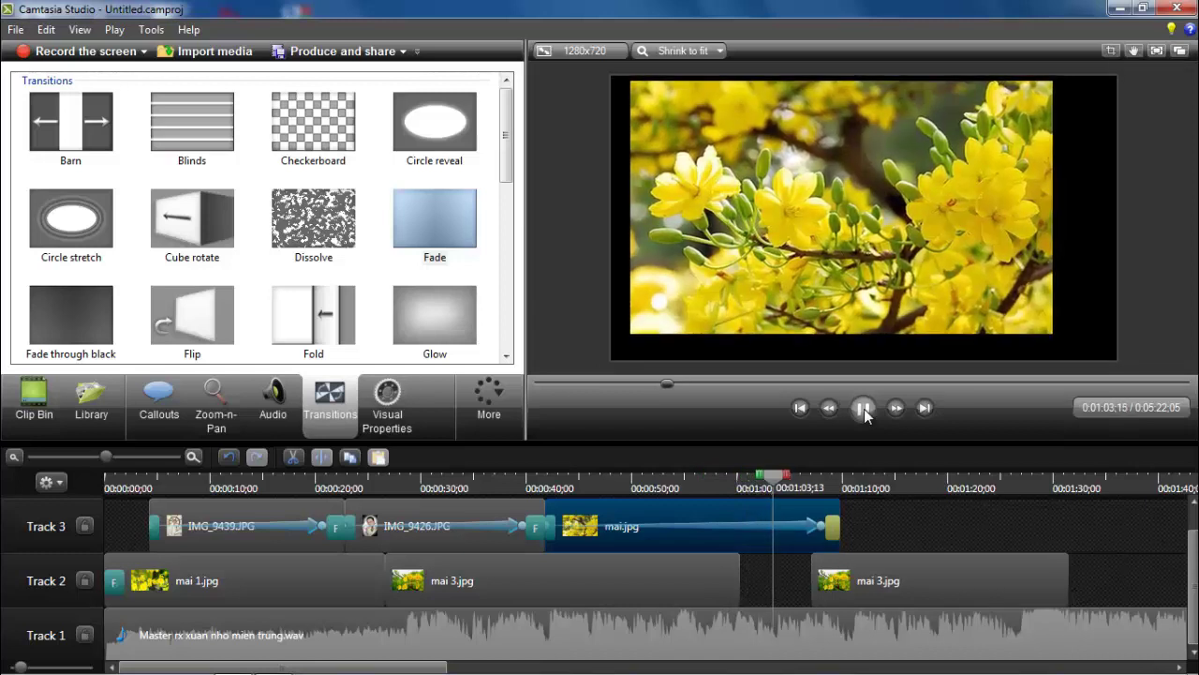
Move the second mai 3.jpg on Track 2 to about 1:27 and extend the first mai 3.jpg to about 1:25.
{"action": "left_click", "coordinate": [864, 409]}
{"action": "left_click_drag", "start_coordinate": [902, 582], "coordinate": [1134, 568]}
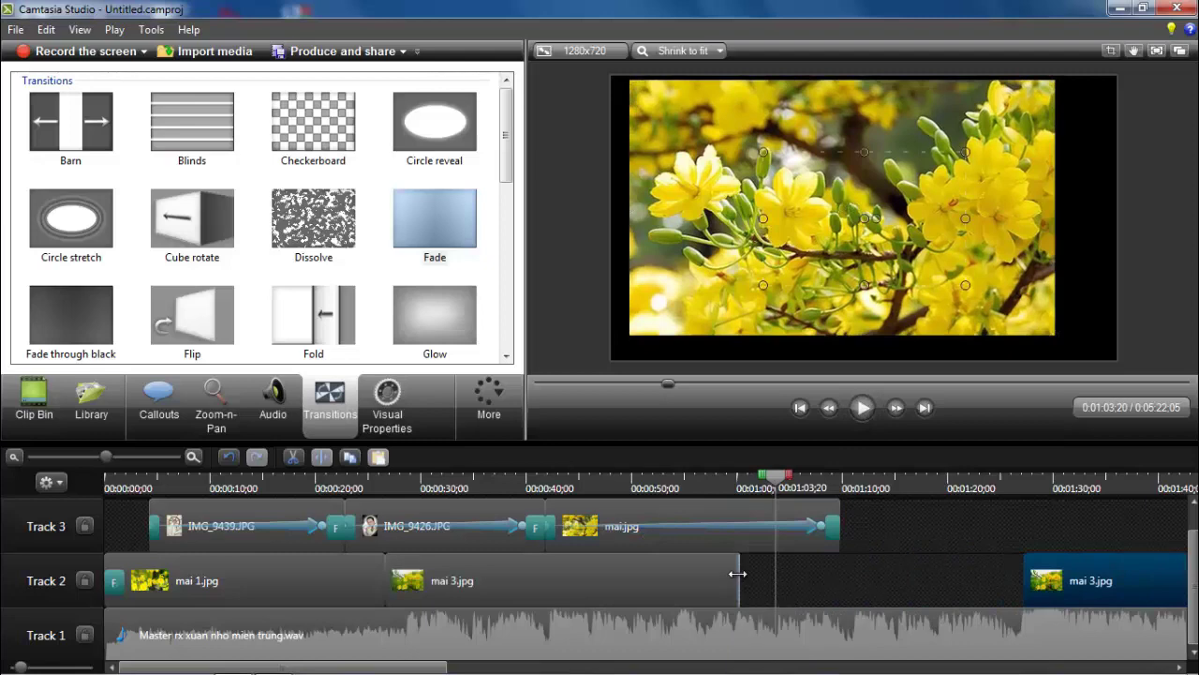
{"action": "left_click_drag", "start_coordinate": [740, 569], "coordinate": [1004, 570]}
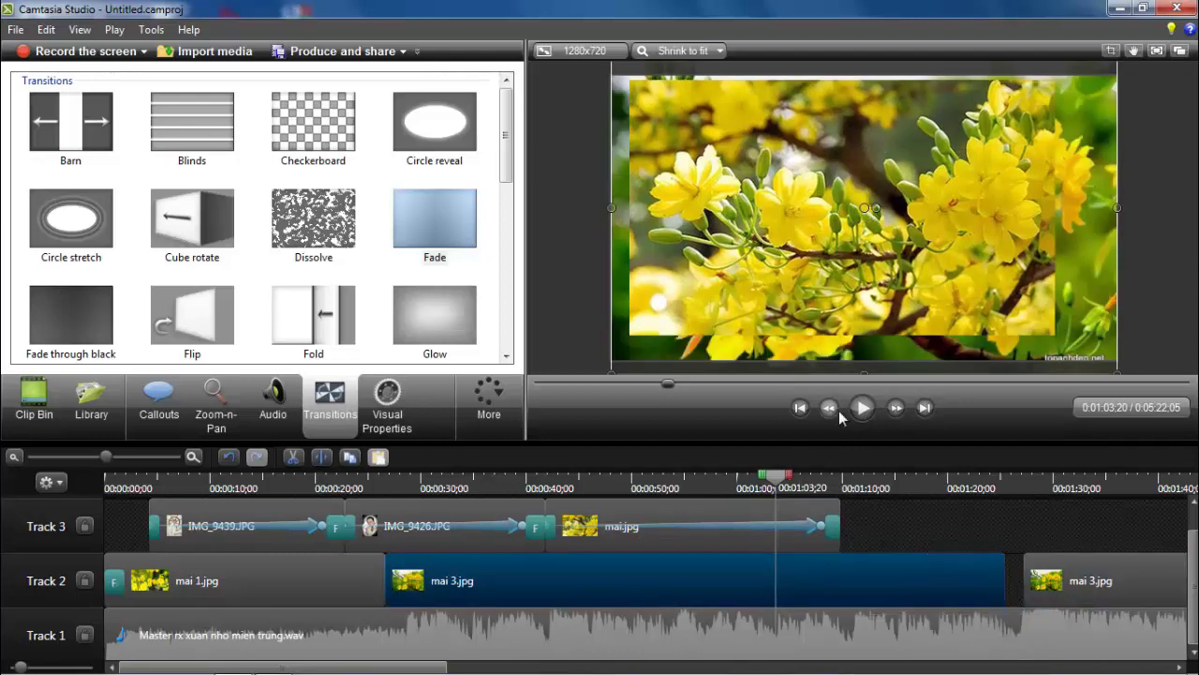
Preview the mai.jpg animation over the extended background from about 0:42 to 0:57.
{"action": "left_click_drag", "start_coordinate": [779, 481], "coordinate": [555, 488]}
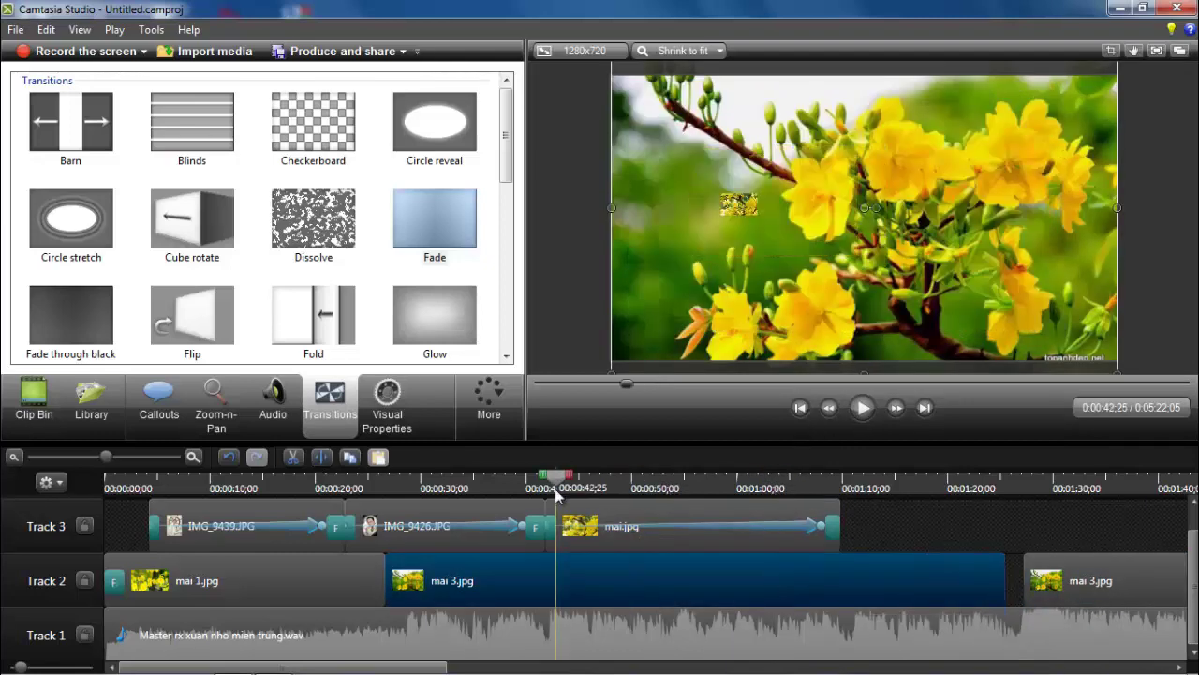
{"action": "left_click", "coordinate": [863, 410]}
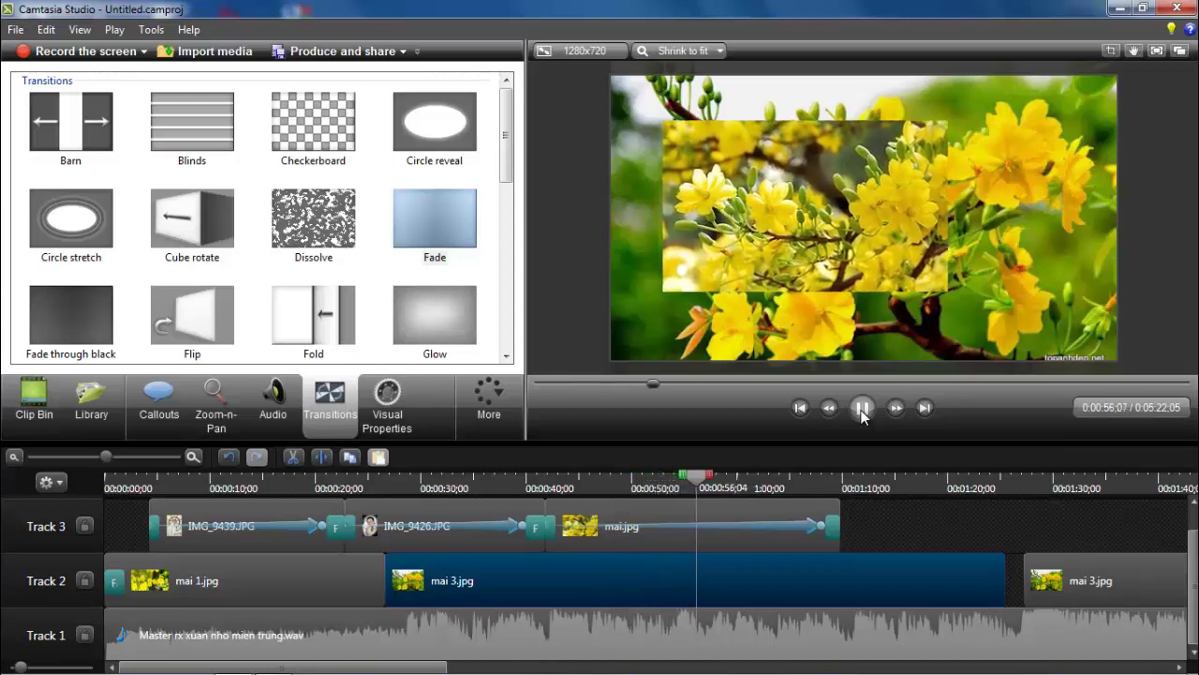
{"action": "left_click", "coordinate": [862, 409]}
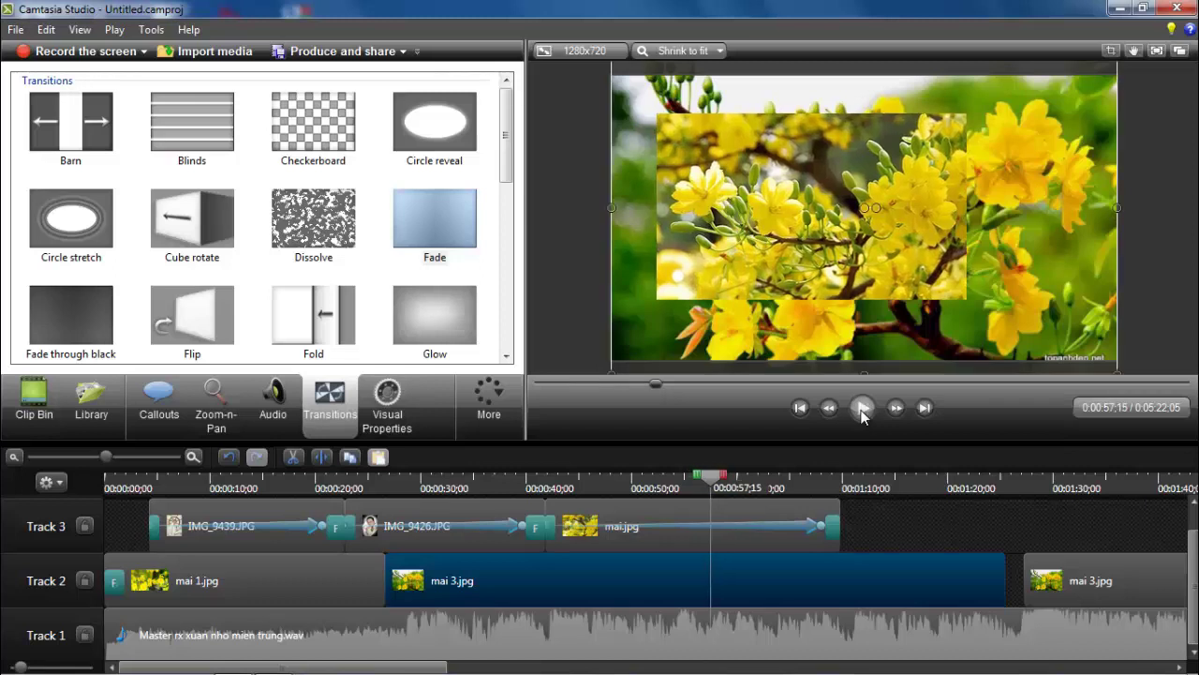
Move mai.jpg on Track 3 so that it starts at about 0:52.
{"action": "left_click", "coordinate": [728, 520]}
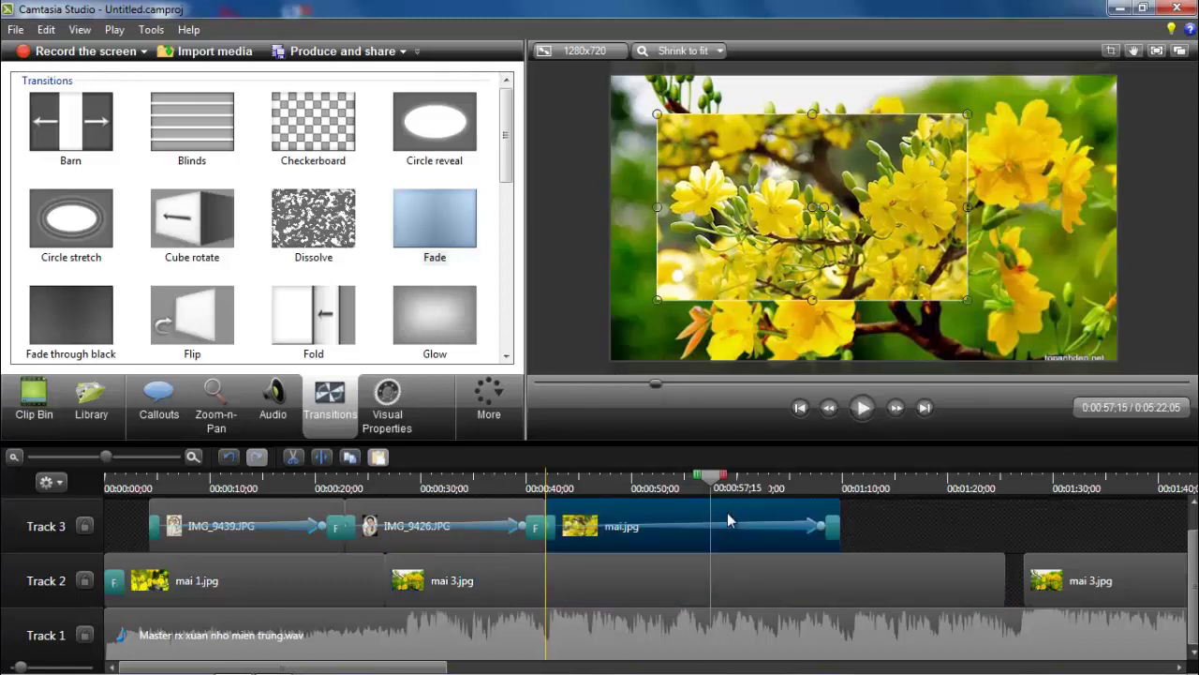
{"action": "left_click_drag", "start_coordinate": [743, 511], "coordinate": [838, 500]}
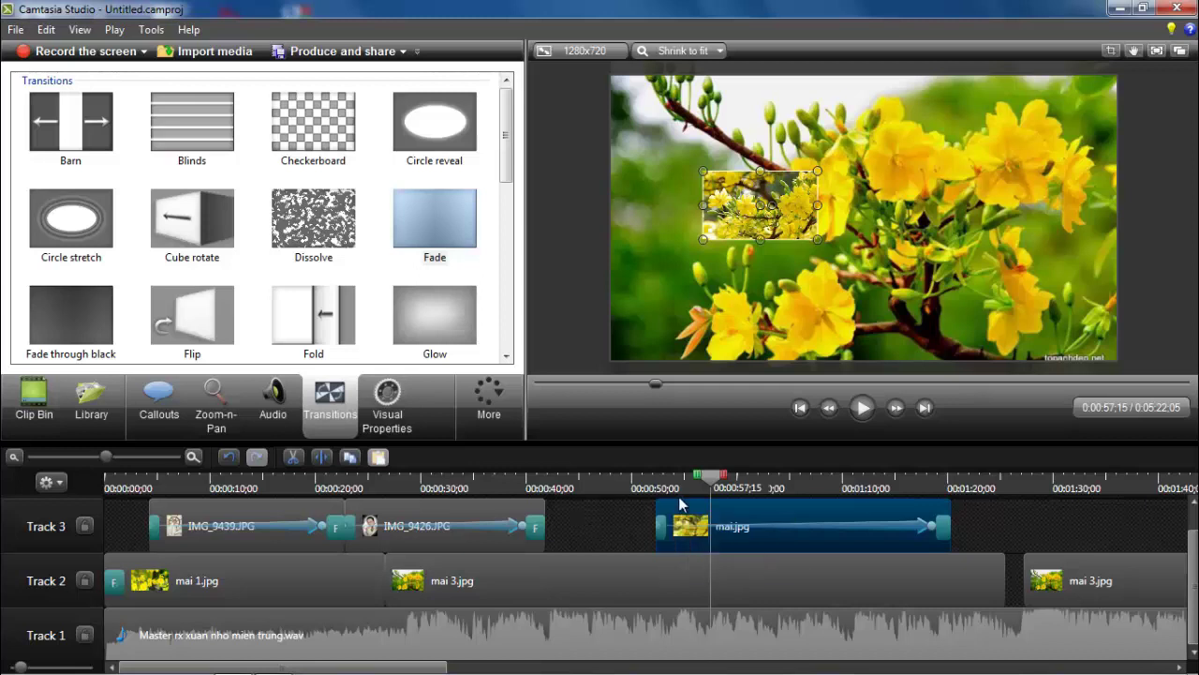
{"action": "mouse_move", "coordinate": [710, 509]}
Lengthen IMG_9426.JPG and its animation to about 23 seconds and place the clip directly before mai.jpg.
{"action": "left_click", "coordinate": [490, 516]}
{"action": "left_click_drag", "start_coordinate": [491, 516], "coordinate": [617, 503]}
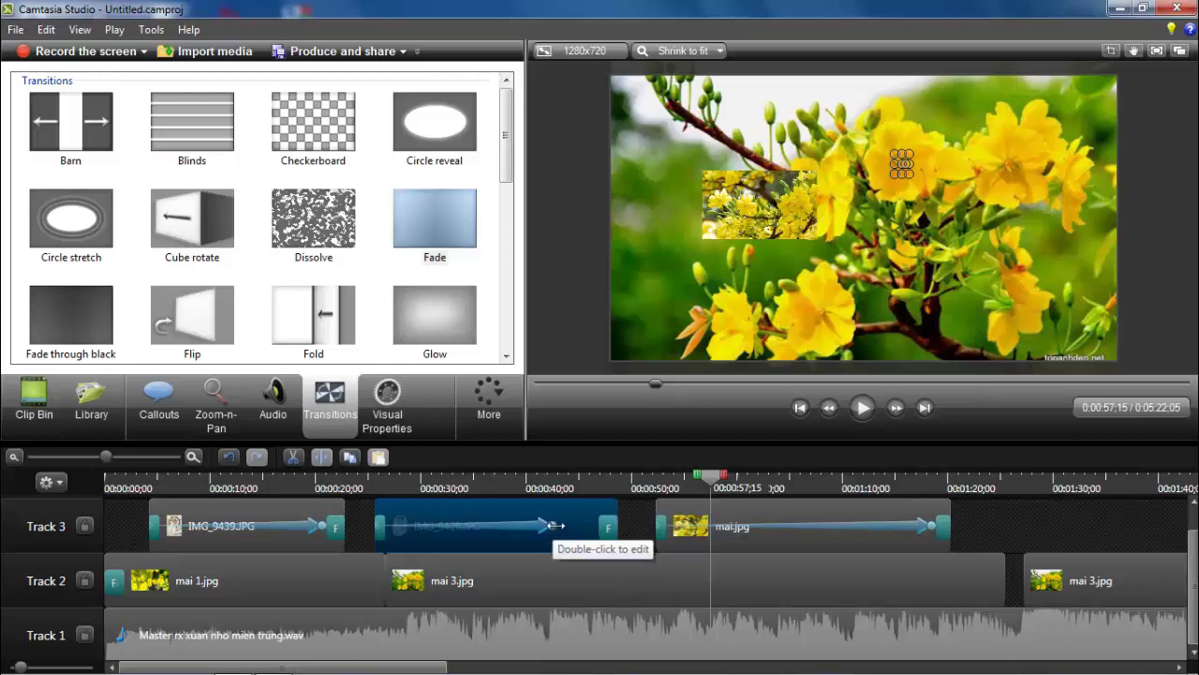
{"action": "left_click_drag", "start_coordinate": [555, 526], "coordinate": [638, 506]}
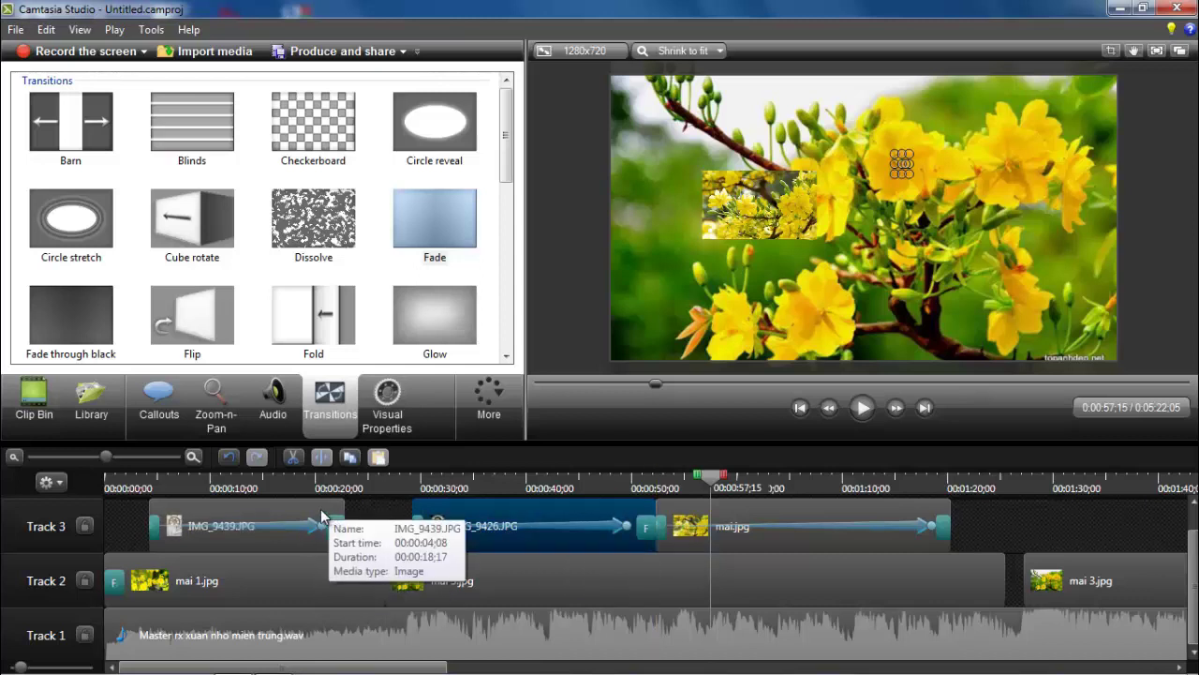
Start IMG_9439.JPG at 0:00:06;03 with a duration of 0:00:23;04, and extend its animation nearly to the clip's end.
{"action": "left_click_drag", "start_coordinate": [320, 512], "coordinate": [413, 507]}
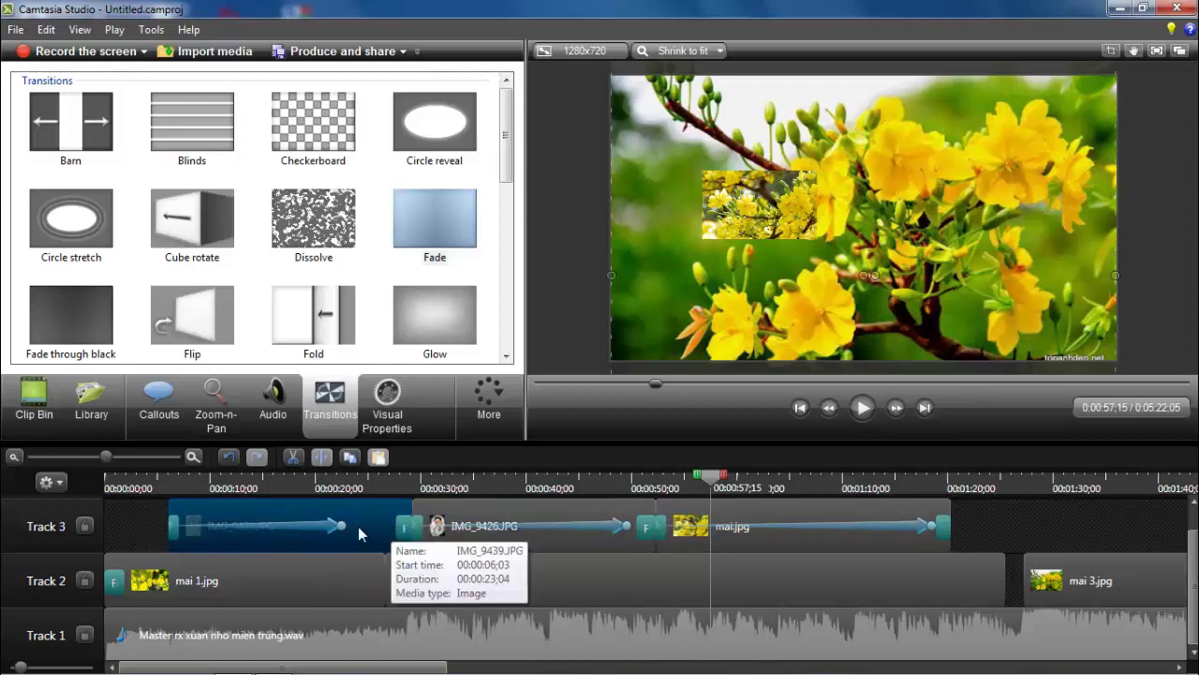
{"action": "left_click_drag", "start_coordinate": [342, 526], "coordinate": [388, 526]}
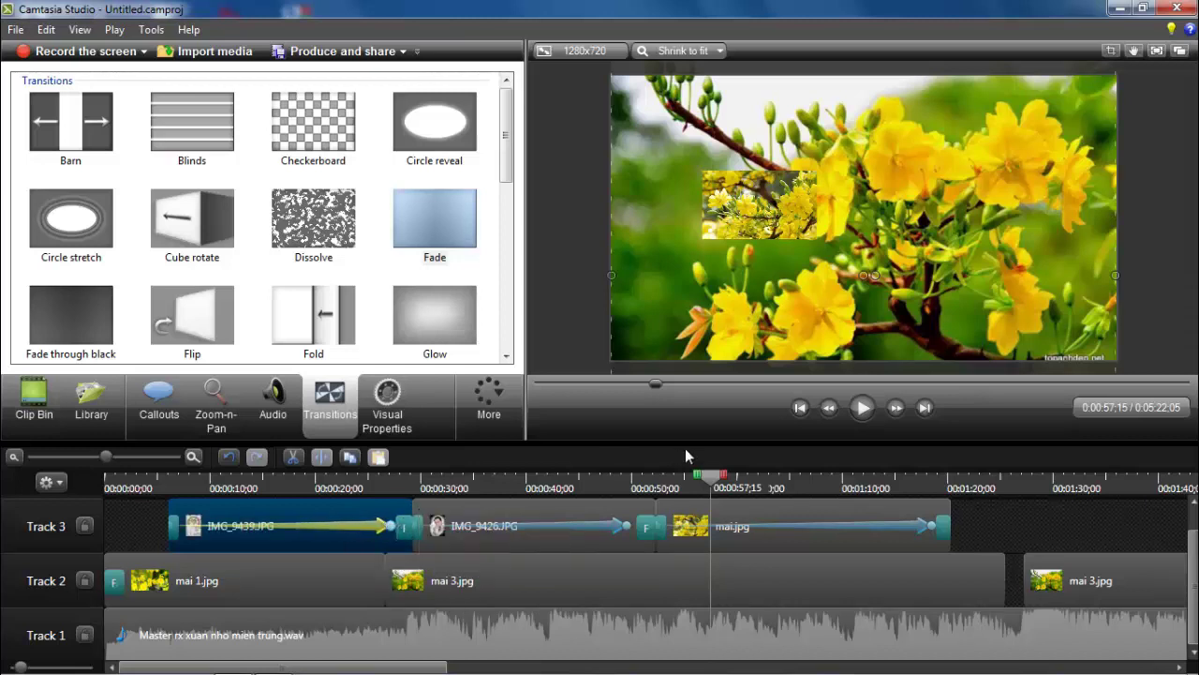
Preview the video from the beginning to about 1:02 to check the retimed Track 3 photos.
{"action": "left_click_drag", "start_coordinate": [714, 486], "coordinate": [84, 518]}
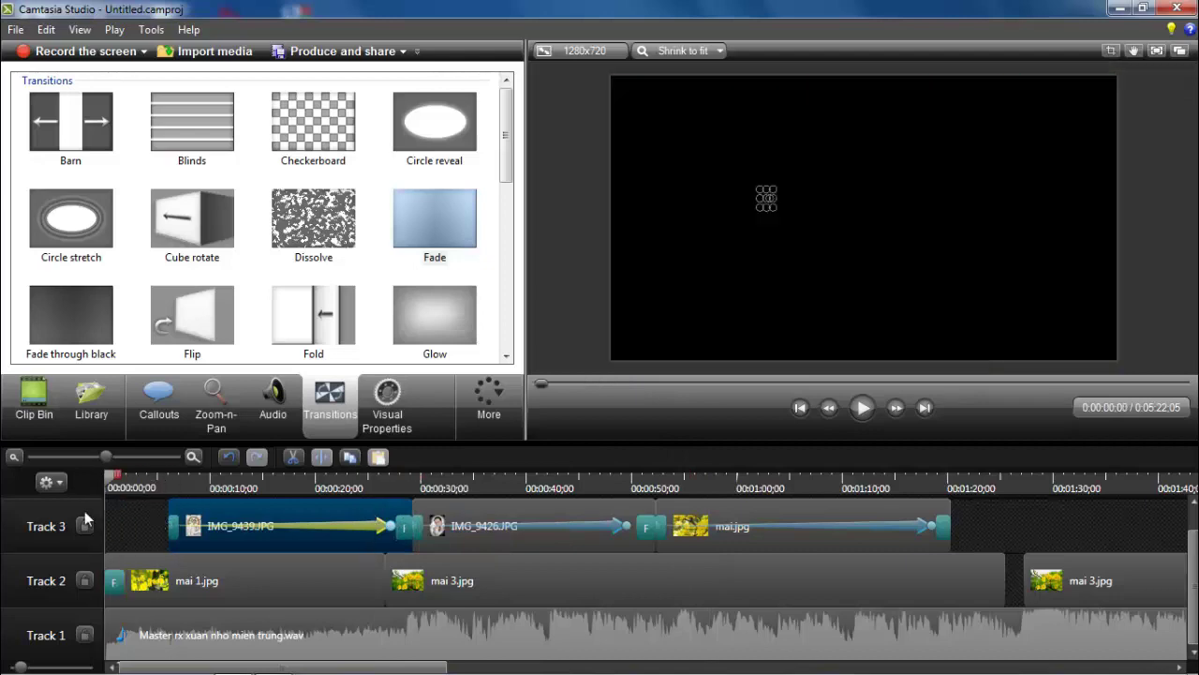
{"action": "left_click", "coordinate": [862, 413]}
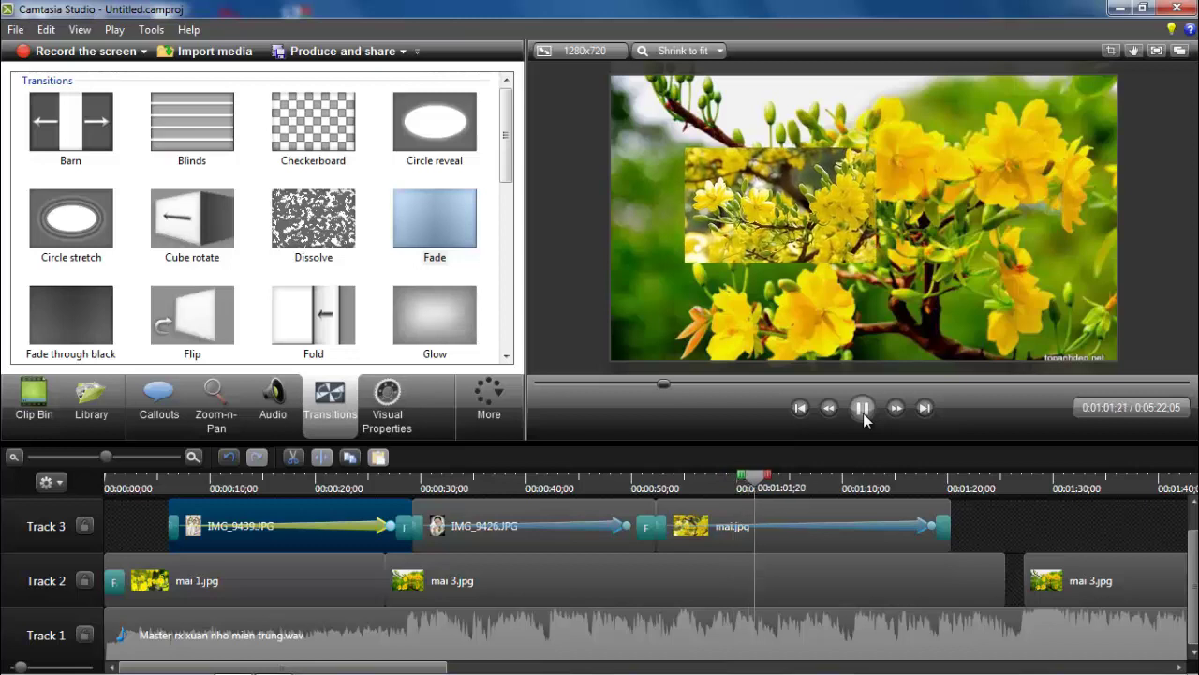
{"action": "left_click", "coordinate": [863, 409]}
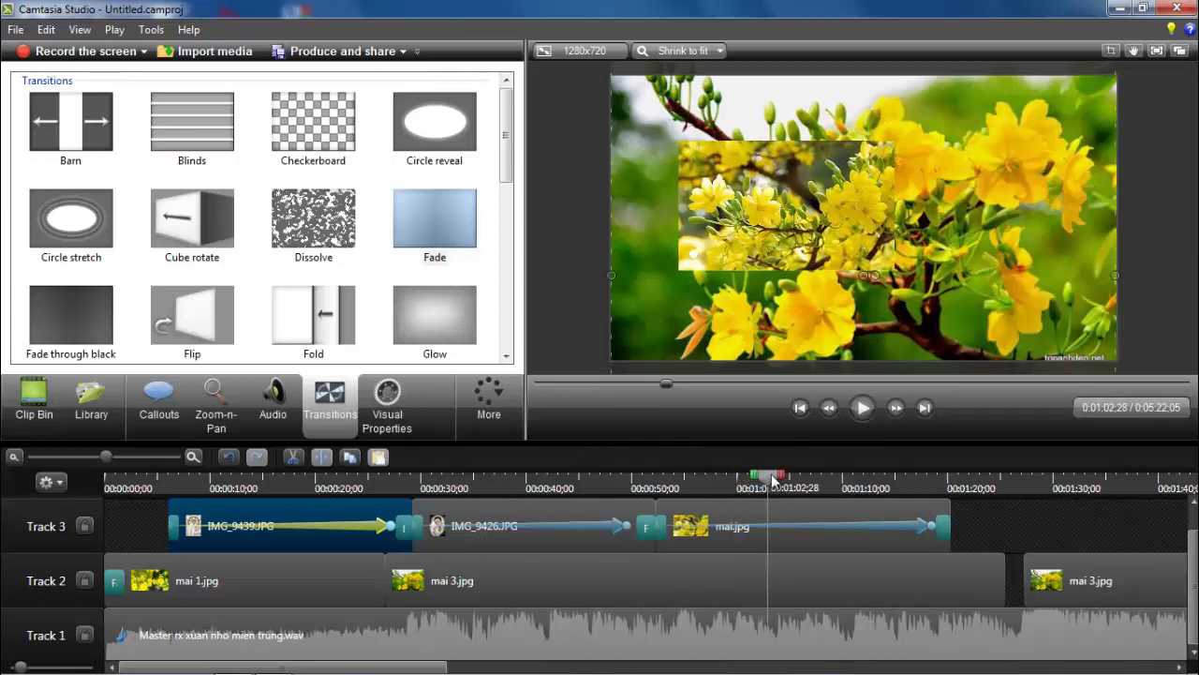
End IMG_9439.JPG's animation at about 0:00:26;20 and trim the clip to about 0:28, with IMG_9426.JPG directly after it.
{"action": "left_click_drag", "start_coordinate": [774, 480], "coordinate": [384, 527]}
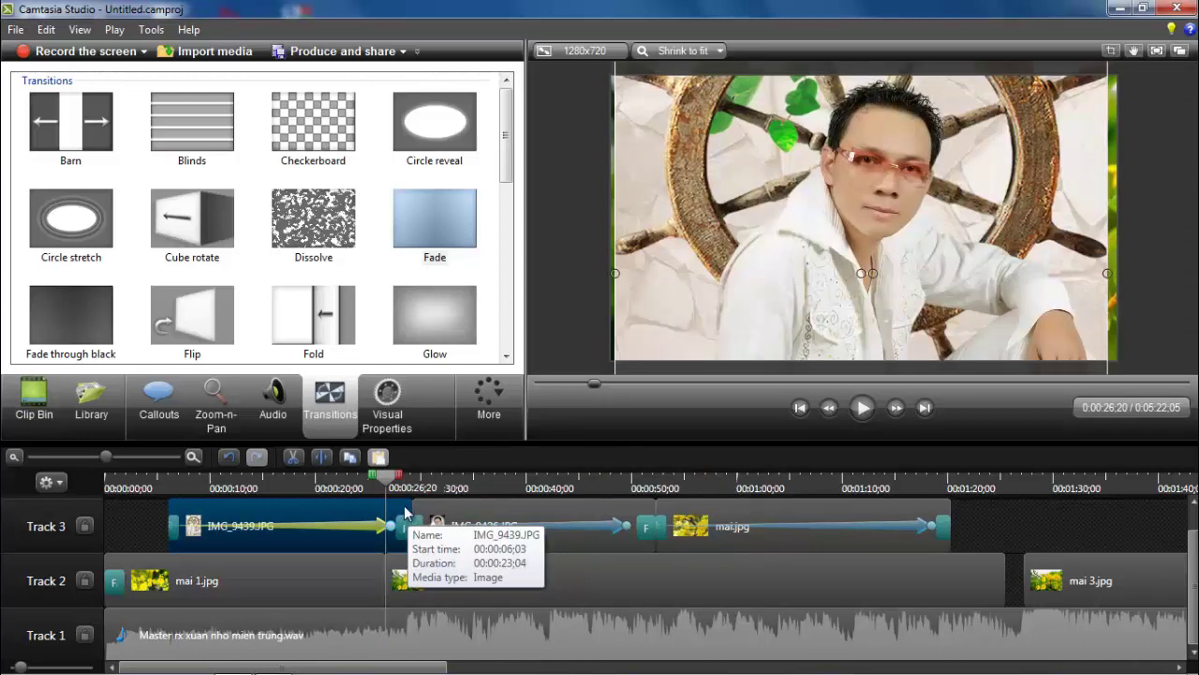
{"action": "left_click_drag", "start_coordinate": [387, 526], "coordinate": [401, 508]}
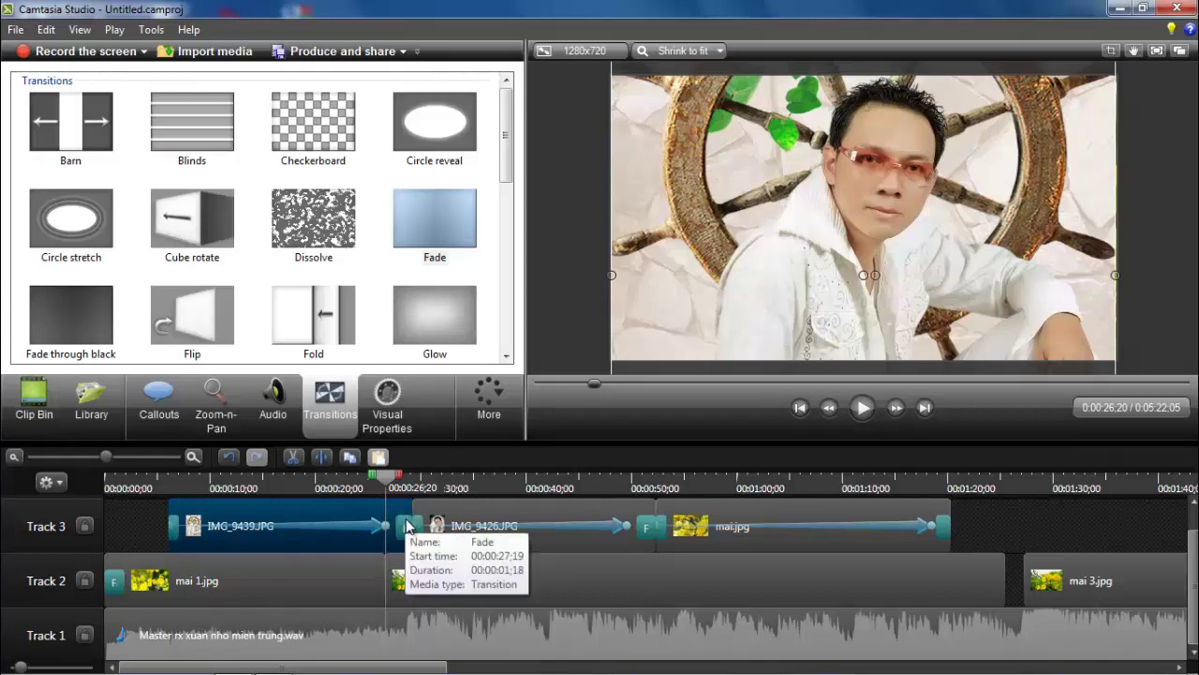
{"action": "left_click", "coordinate": [127, 458]}
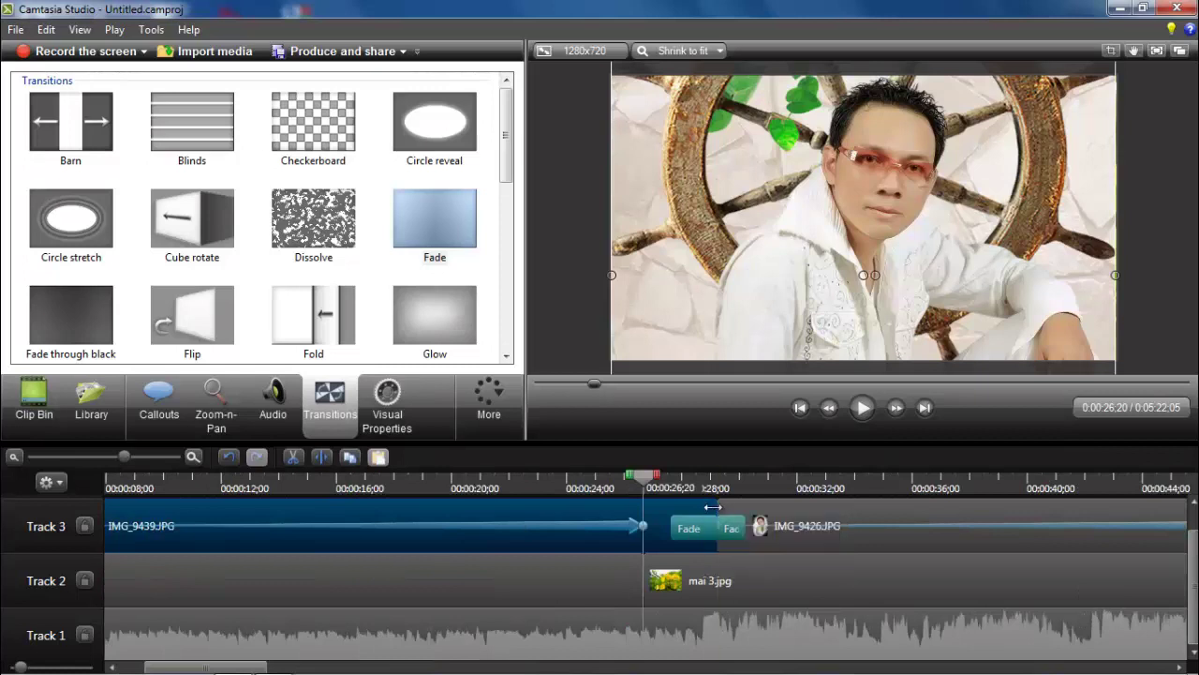
{"action": "mouse_move", "coordinate": [716, 508]}
{"action": "left_mouse_down"}
{"action": "mouse_move", "coordinate": [690, 508]}
{"action": "mouse_move", "coordinate": [707, 506]}
{"action": "left_mouse_up"}
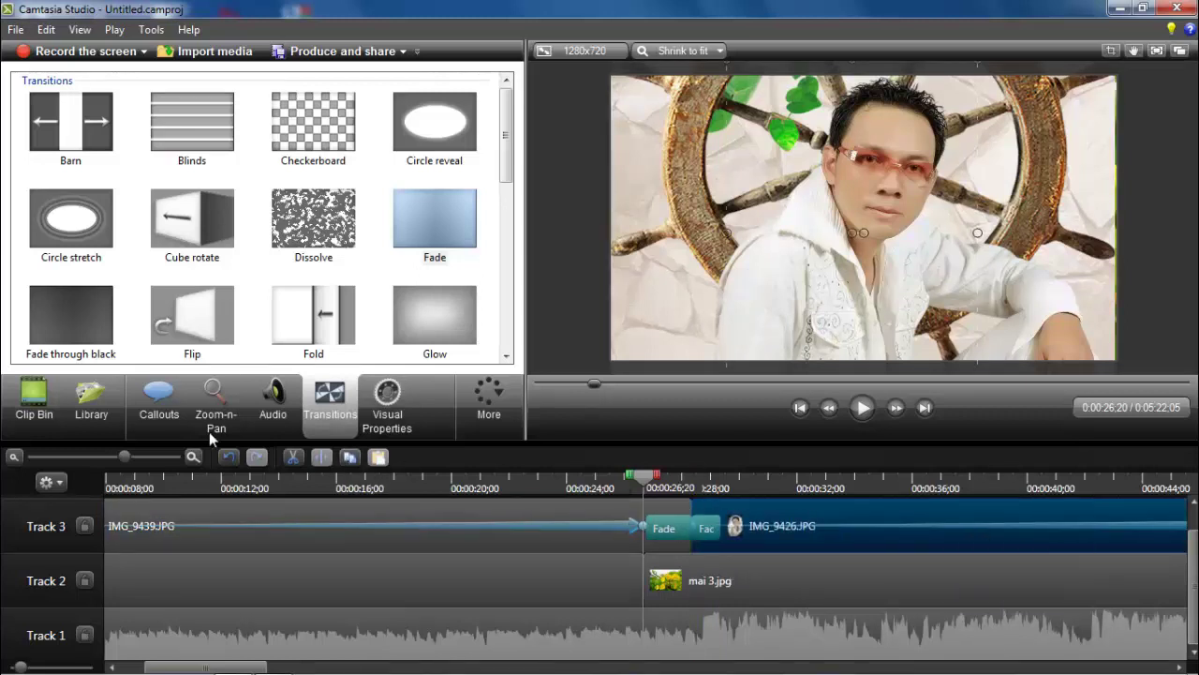
Move mai.jpg to about 0:53 and extend IMG_9426.JPG and its animation to meet it on Track 3.
{"action": "left_click", "coordinate": [110, 459]}
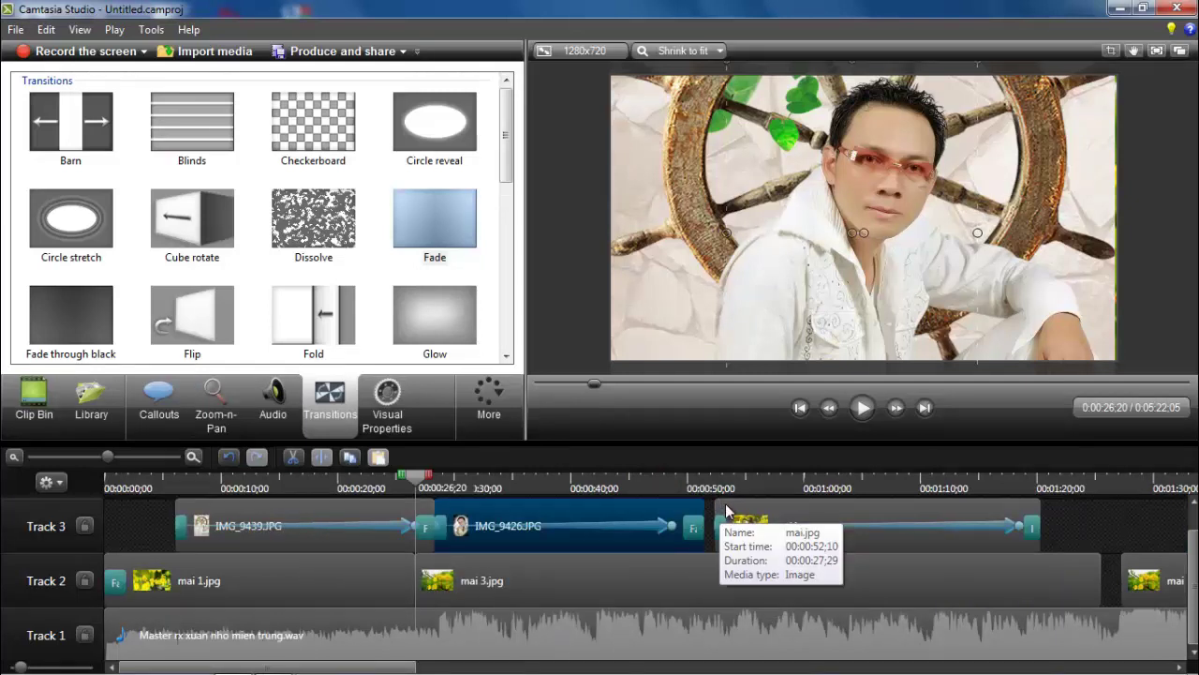
{"action": "mouse_move", "coordinate": [727, 510]}
{"action": "left_mouse_down"}
{"action": "mouse_move", "coordinate": [745, 515]}
{"action": "mouse_move", "coordinate": [719, 504]}
{"action": "mouse_move", "coordinate": [687, 524]}
{"action": "mouse_move", "coordinate": [733, 518]}
{"action": "left_mouse_up"}
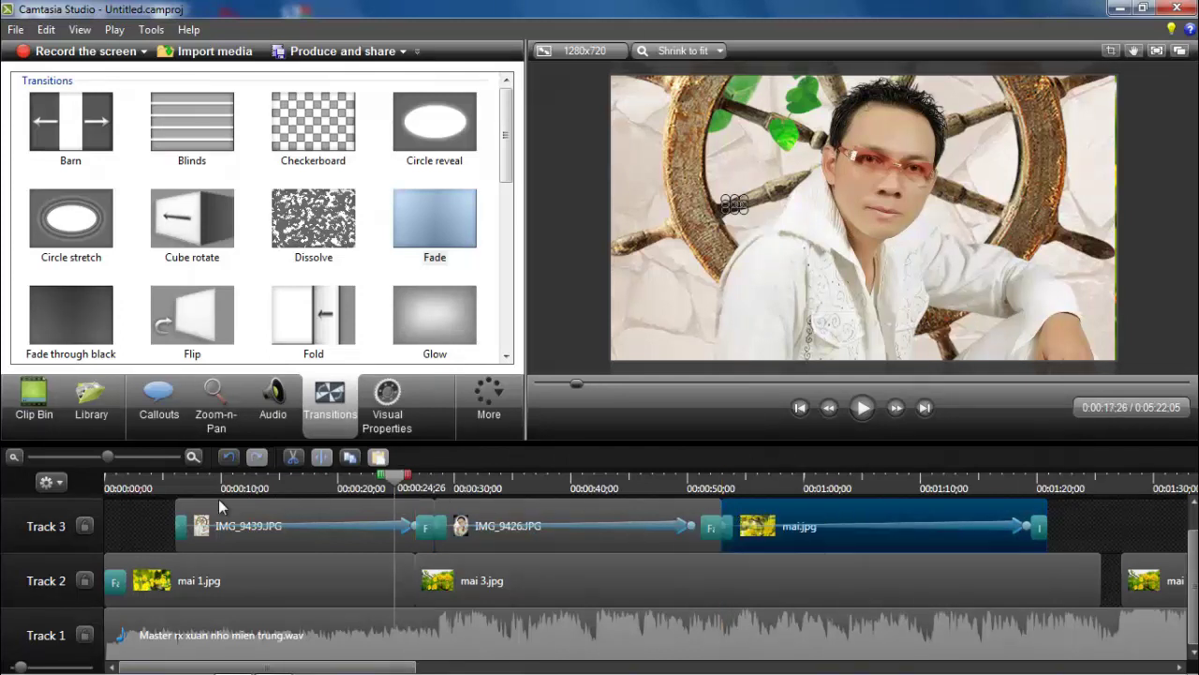
Play the video from near the beginning to about 1:24 to review the photo animations and fades.
{"action": "left_click", "coordinate": [127, 483]}
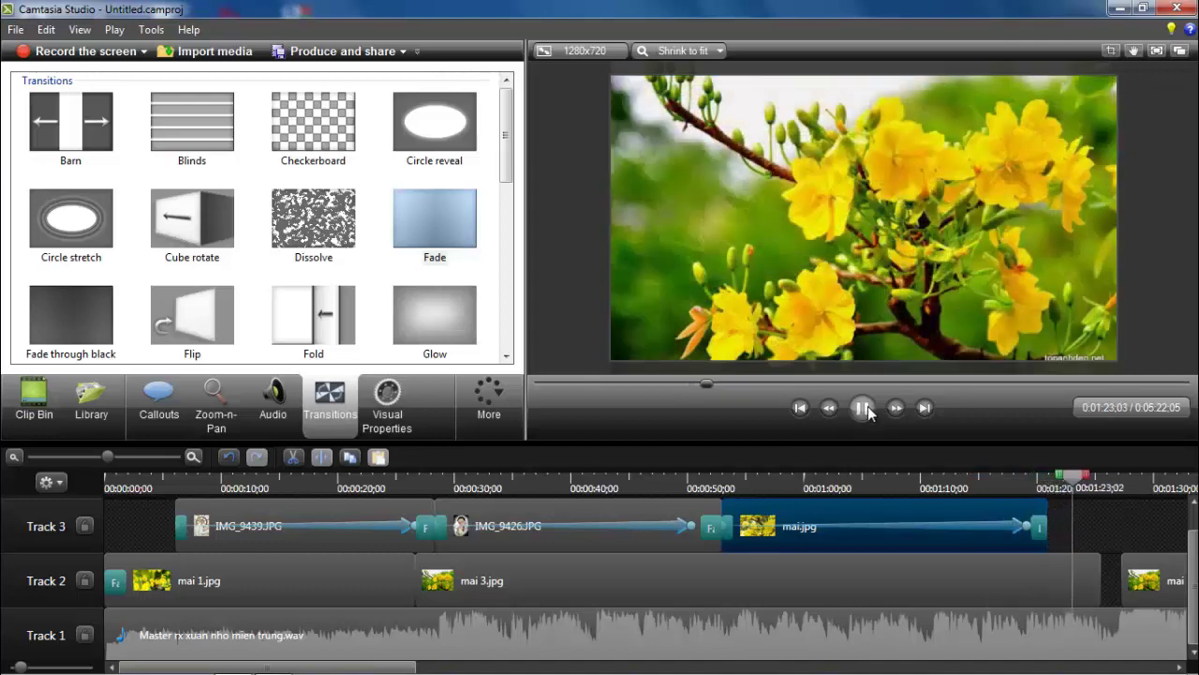
{"action": "left_click", "coordinate": [863, 408]}
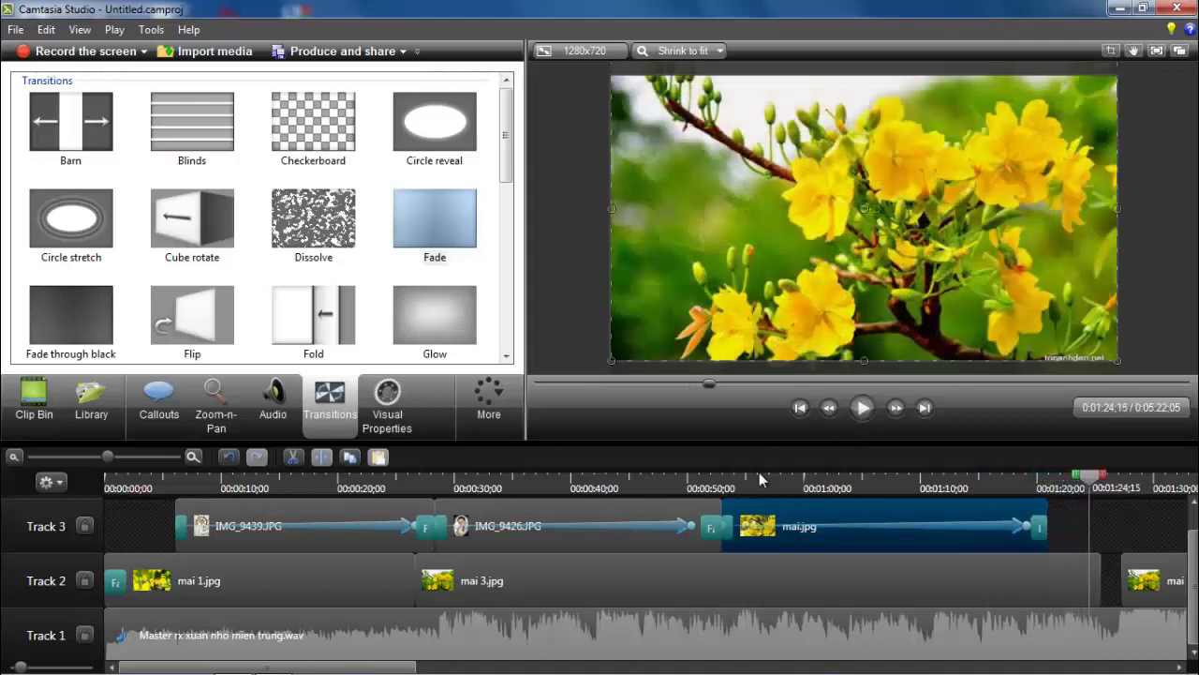
{"action": "mouse_move", "coordinate": [505, 581]}
{"action": "scroll", "coordinate": [600, 578], "scroll_direction": "up", "scroll_amount": 1}
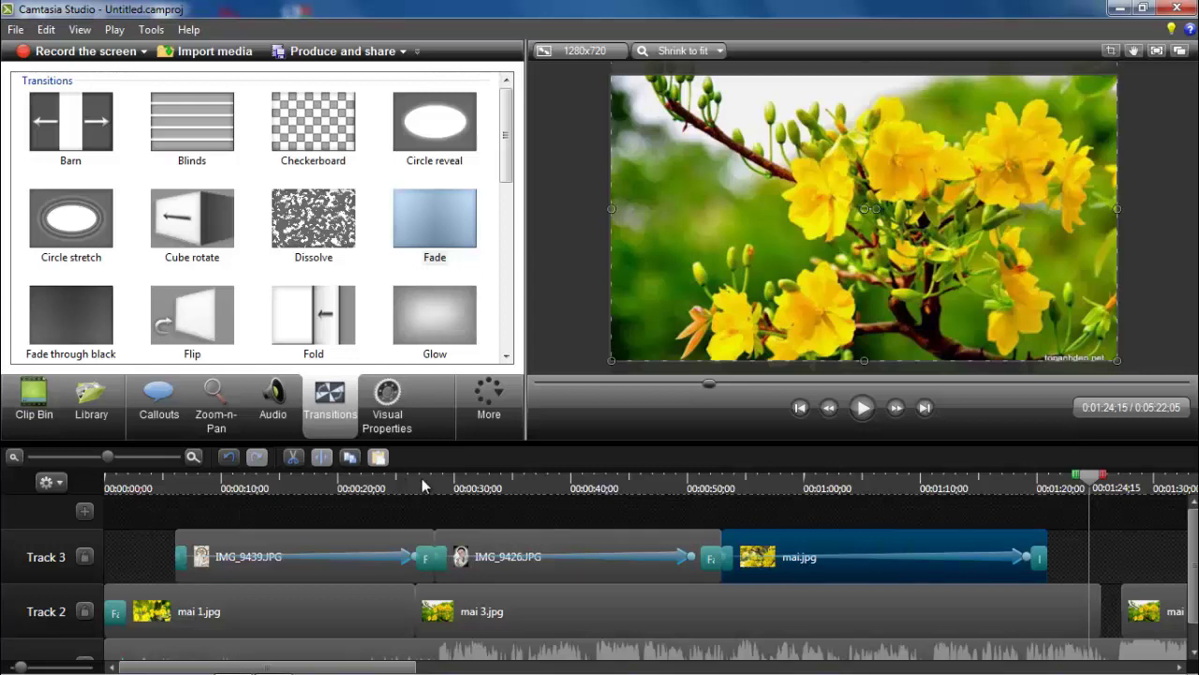
{"action": "mouse_move", "coordinate": [210, 662]}
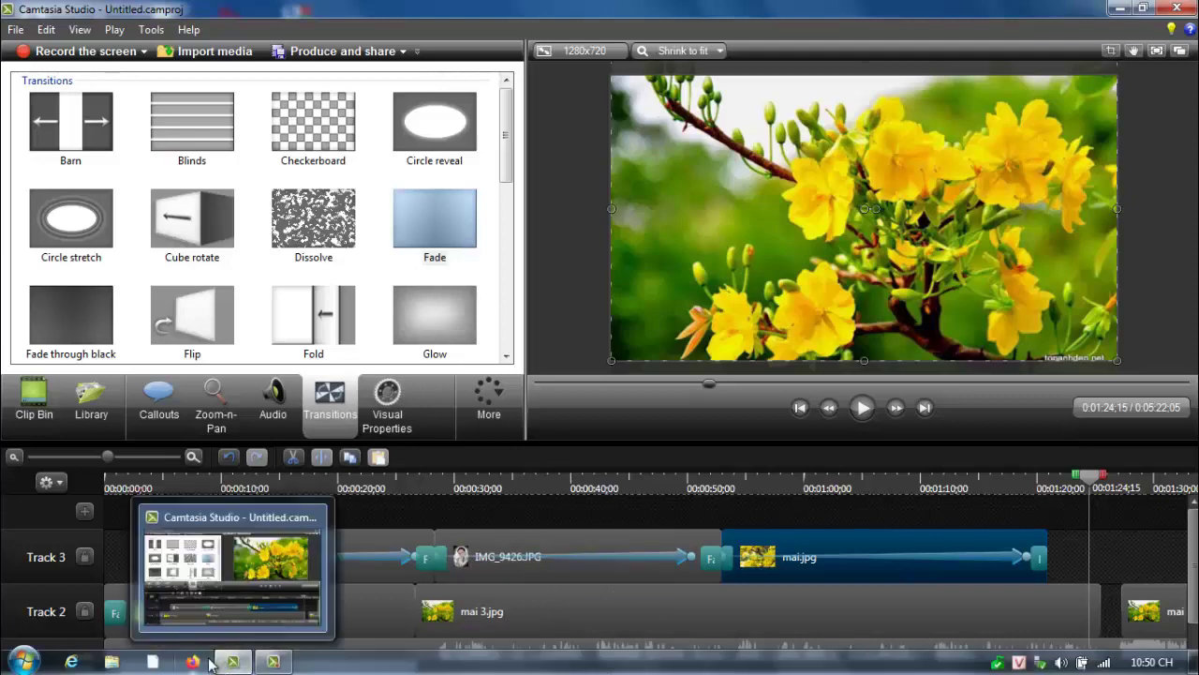